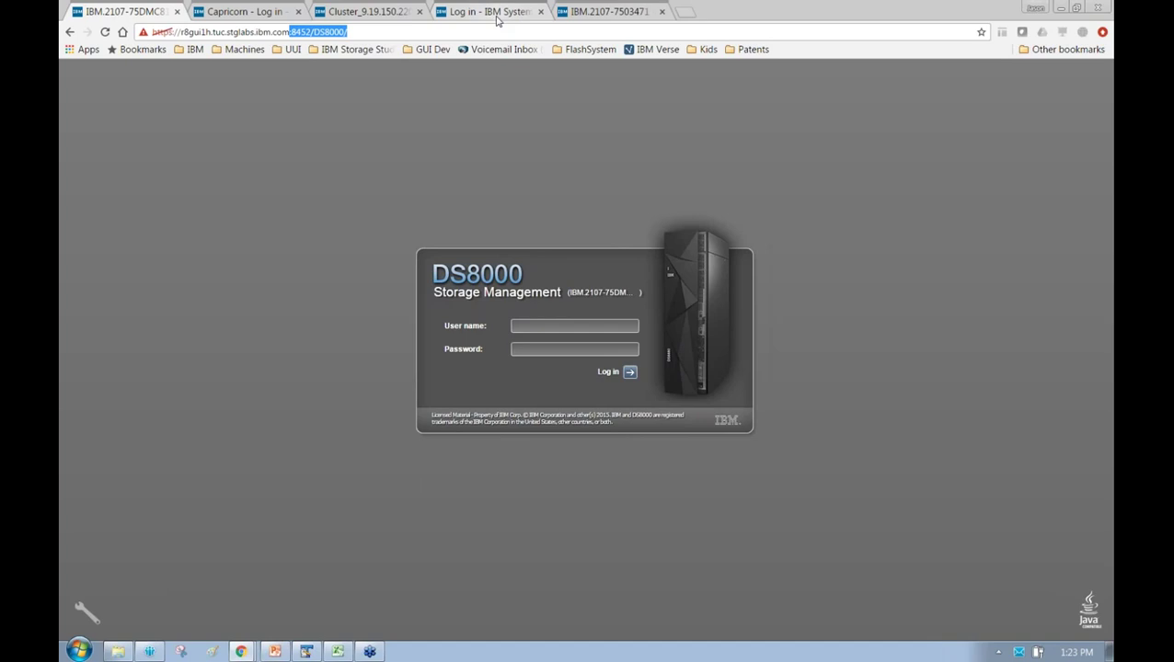
Trim the DS8000 path from the browser address and reload the login page
key(BackSpace)
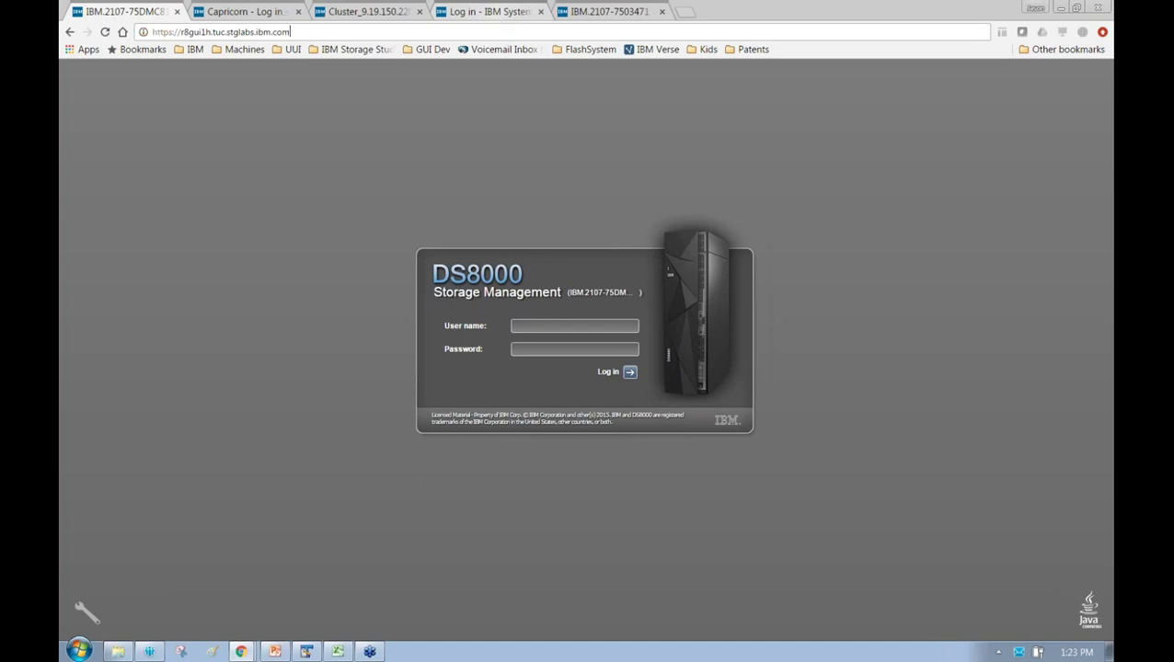
key(ctrl+a)
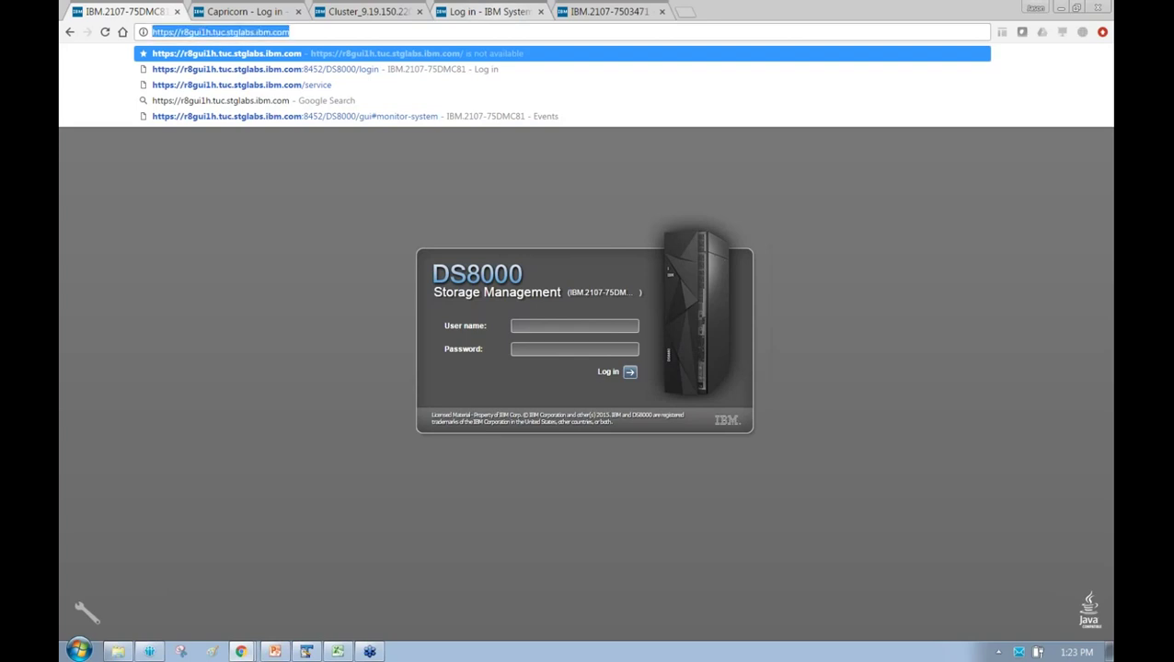
key(End)
key(ctrl+shift+Left)
key(ctrl+shift+Left)
key(ctrl+shift+Left)
key(ctrl+shift+Left)
key(ctrl+shift+Left)
key(ctrl+shift+Left)
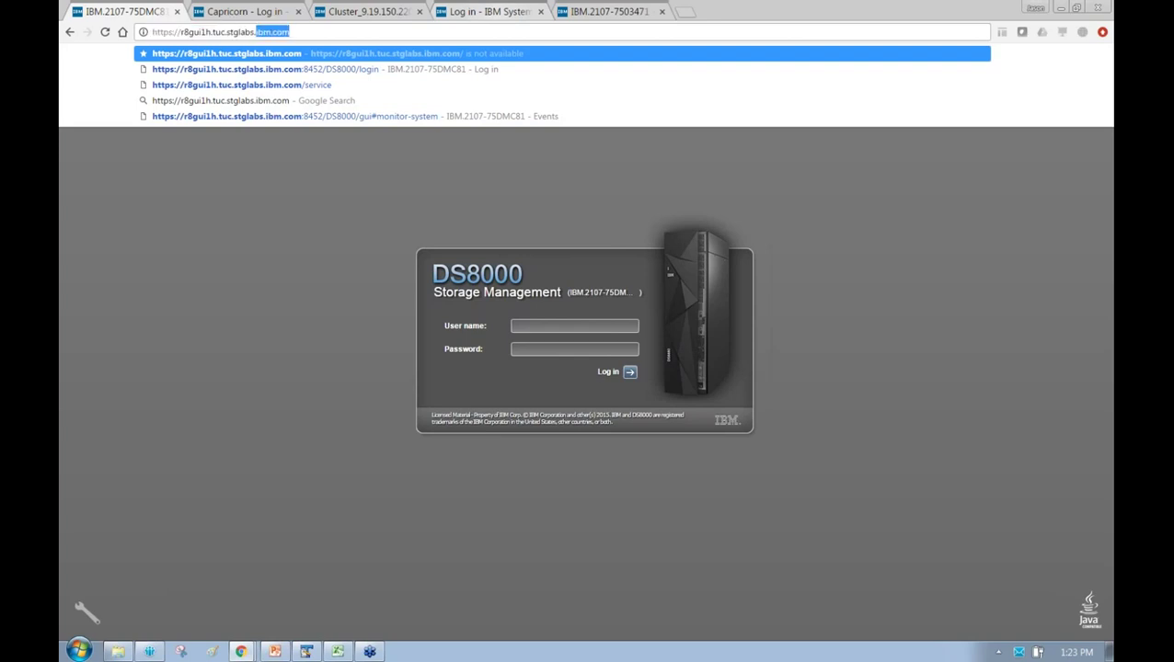
key(ctrl+shift+Right)
key(ctrl+shift+Right)
key(shift+Left)
key(shift+Left)
key(shift+Left)
key(shift+Left)
key(shift+Left)
key(shift+Left)
key(shift+Left)
key(shift+Left)
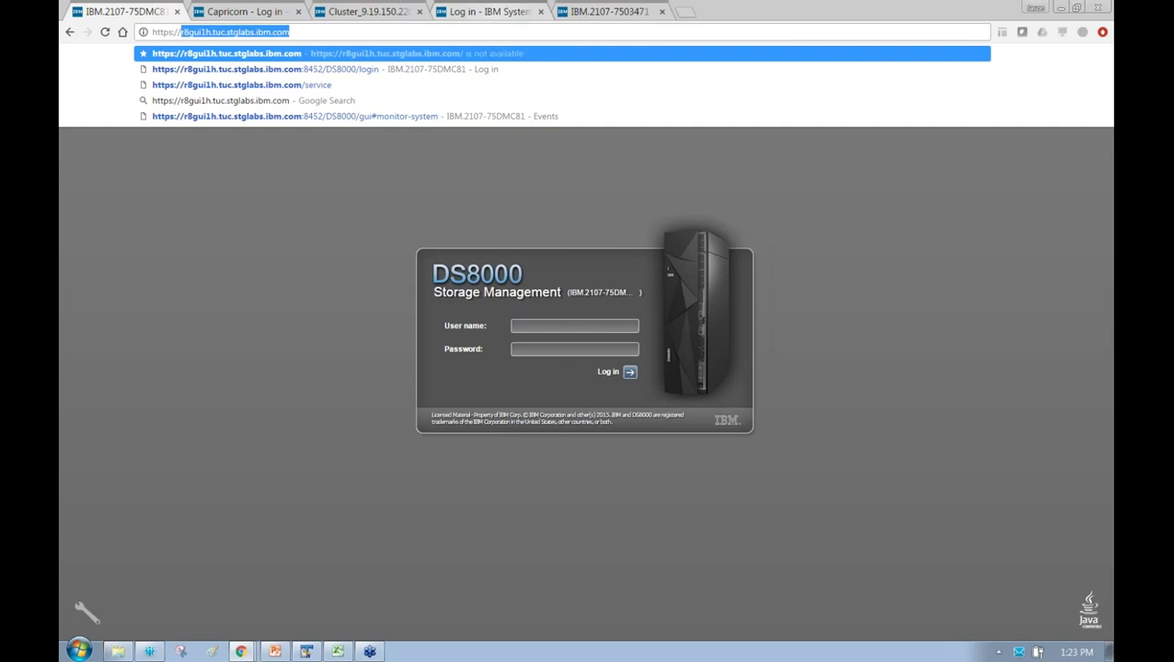
key(Return)
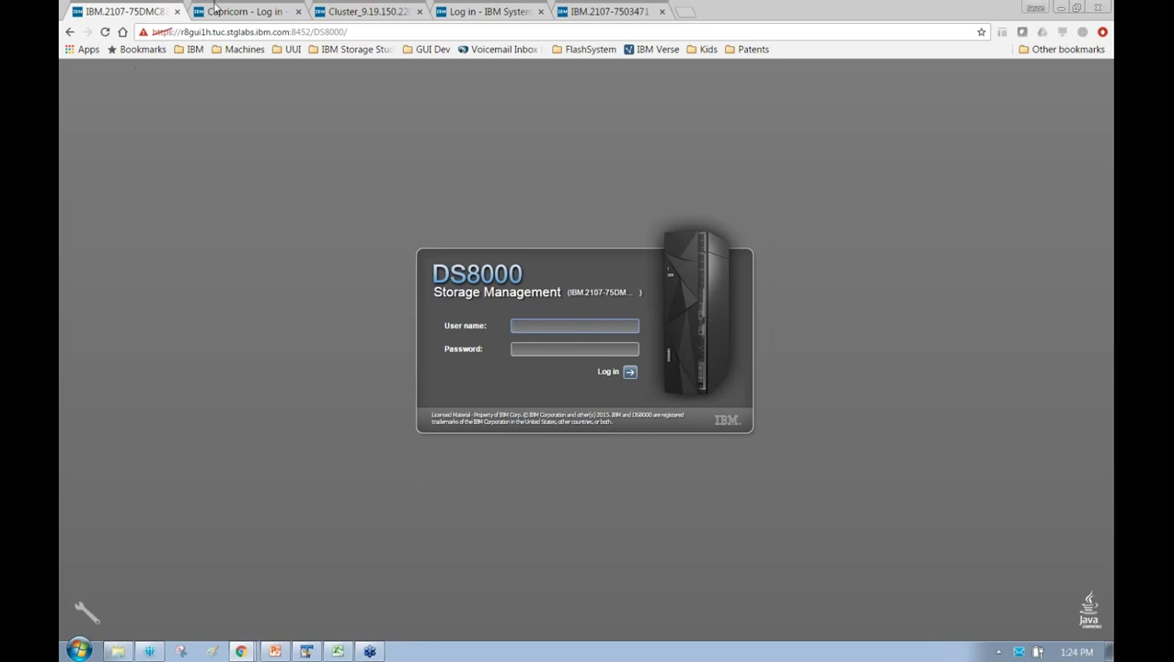
Look over the Storwize V7000, FlashSystem 900 and TS4500 login tabs, then return to DS8000
click(244, 11)
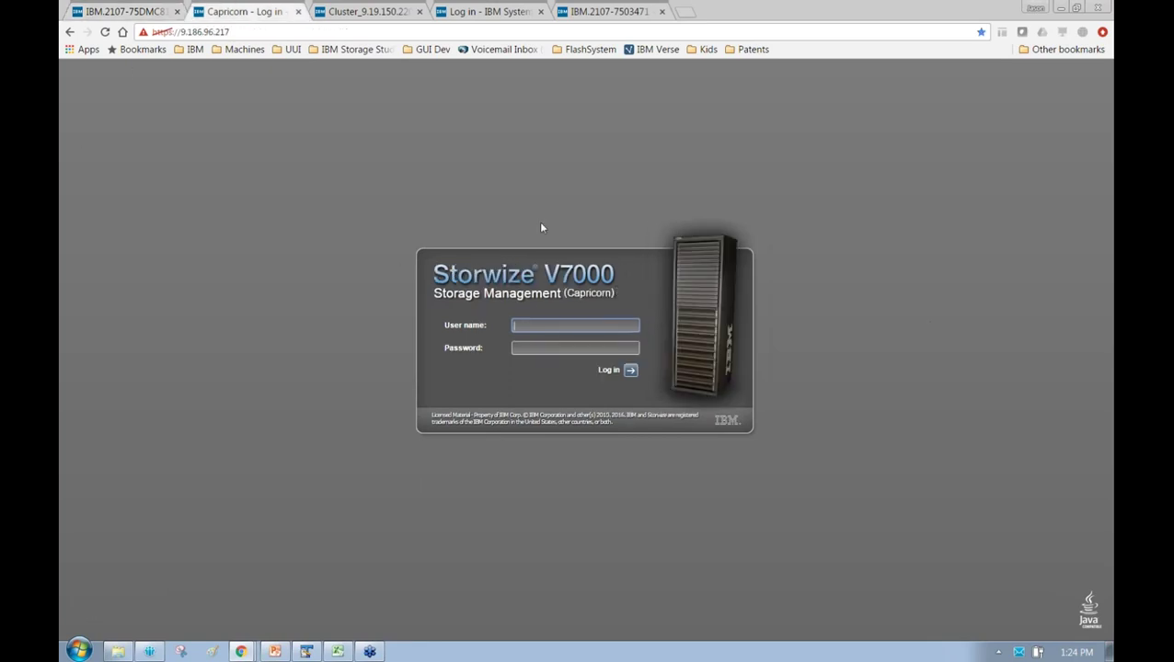
click(359, 11)
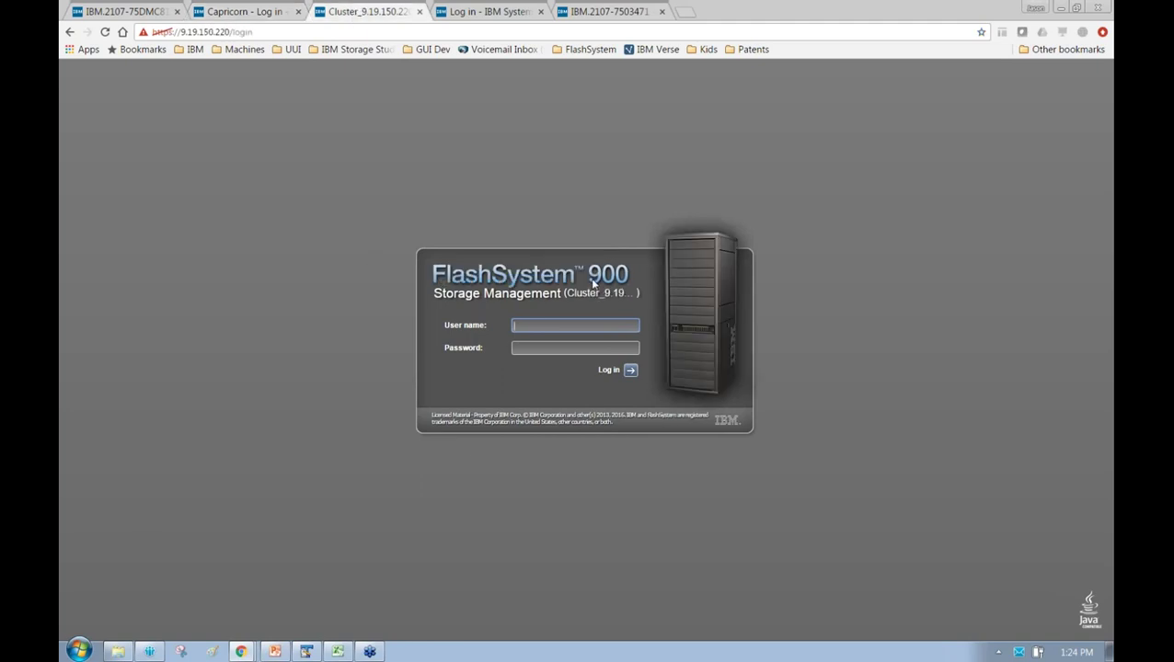
click(504, 10)
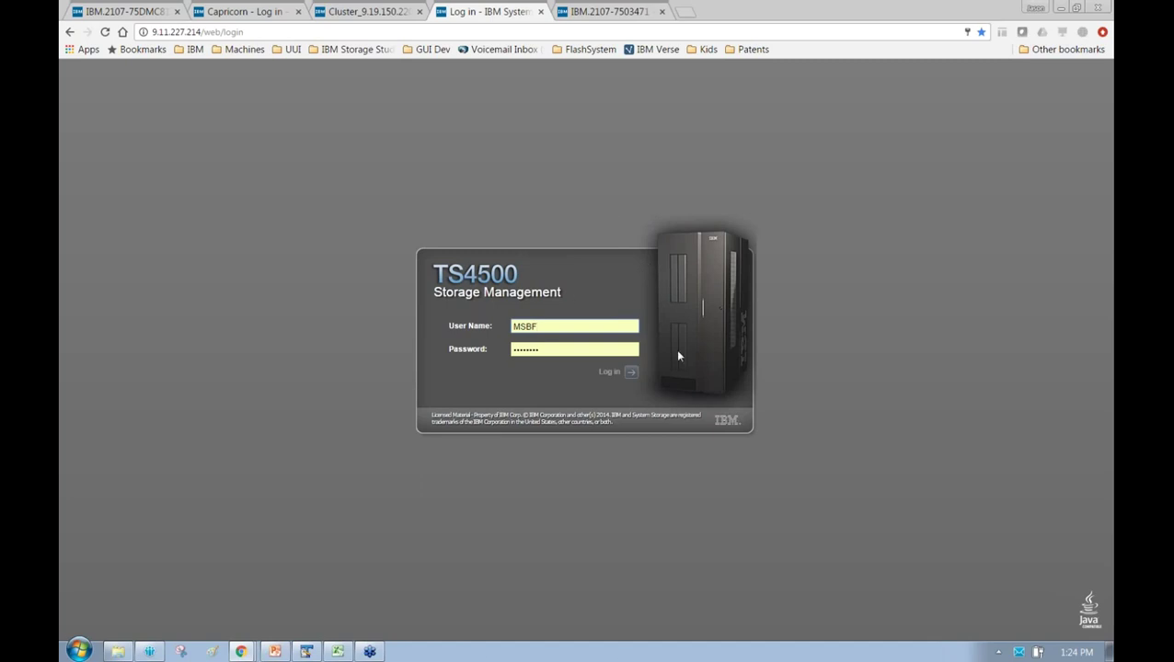
click(125, 12)
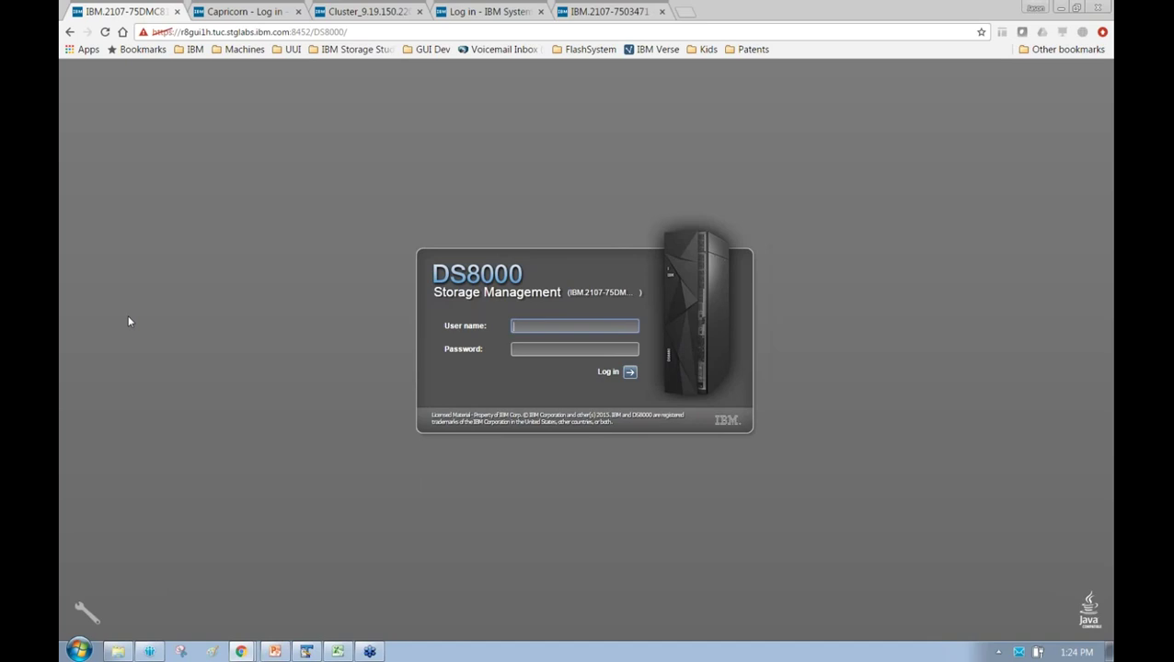
Sign in to the DS8000 GUI with the admin user name and its password
text(admin)
key(Tab)
text(admin)
key(Return)
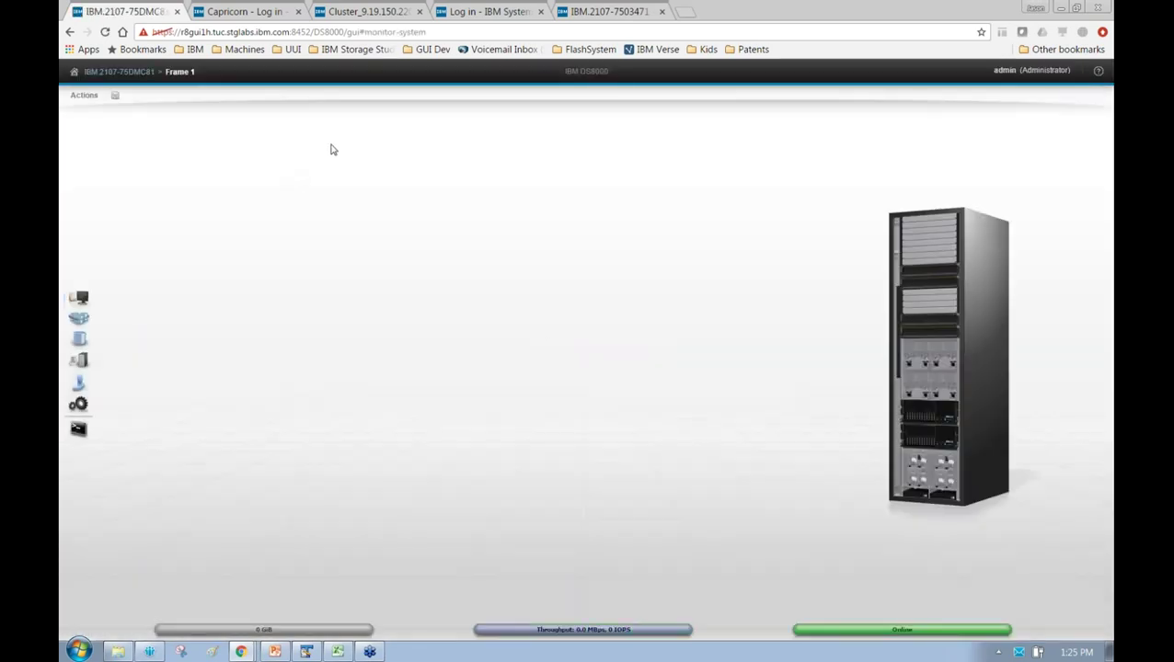
Launch the System Setup wizard from Actions > Service > System Setup
click(86, 97)
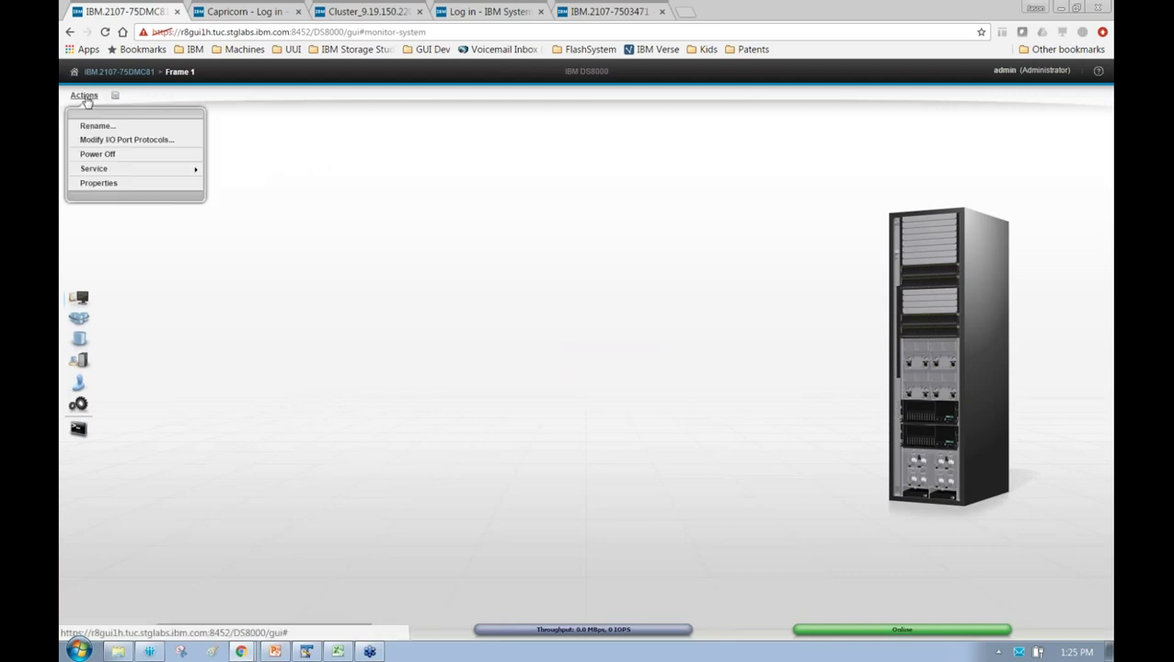
mouse_move(126, 170)
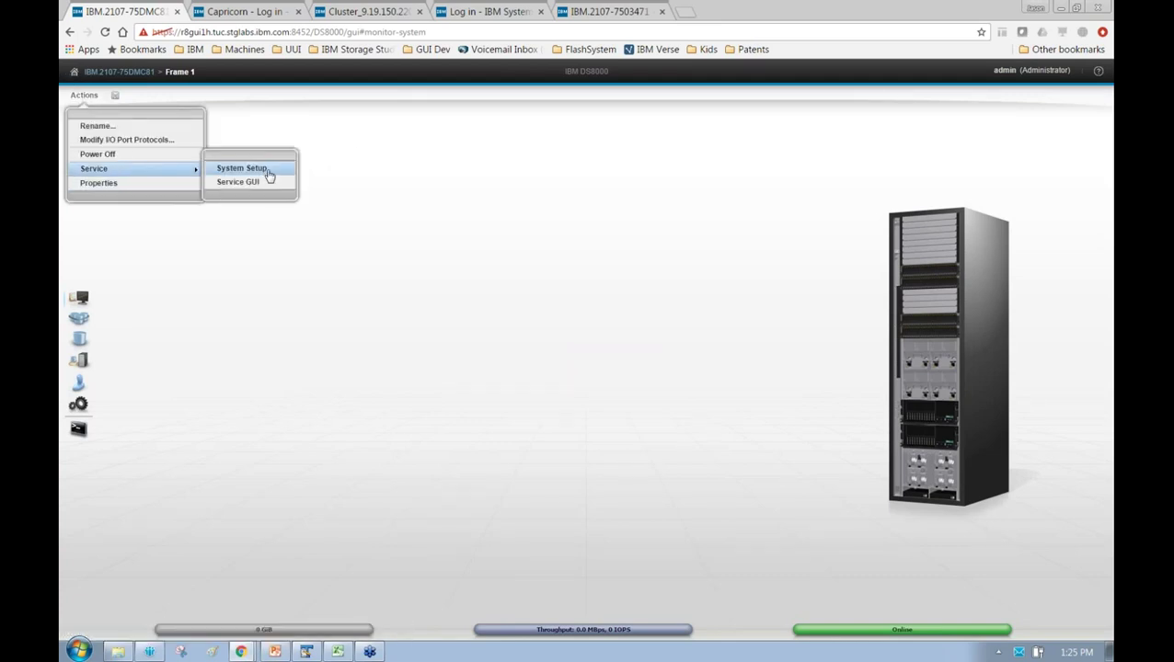
click(246, 168)
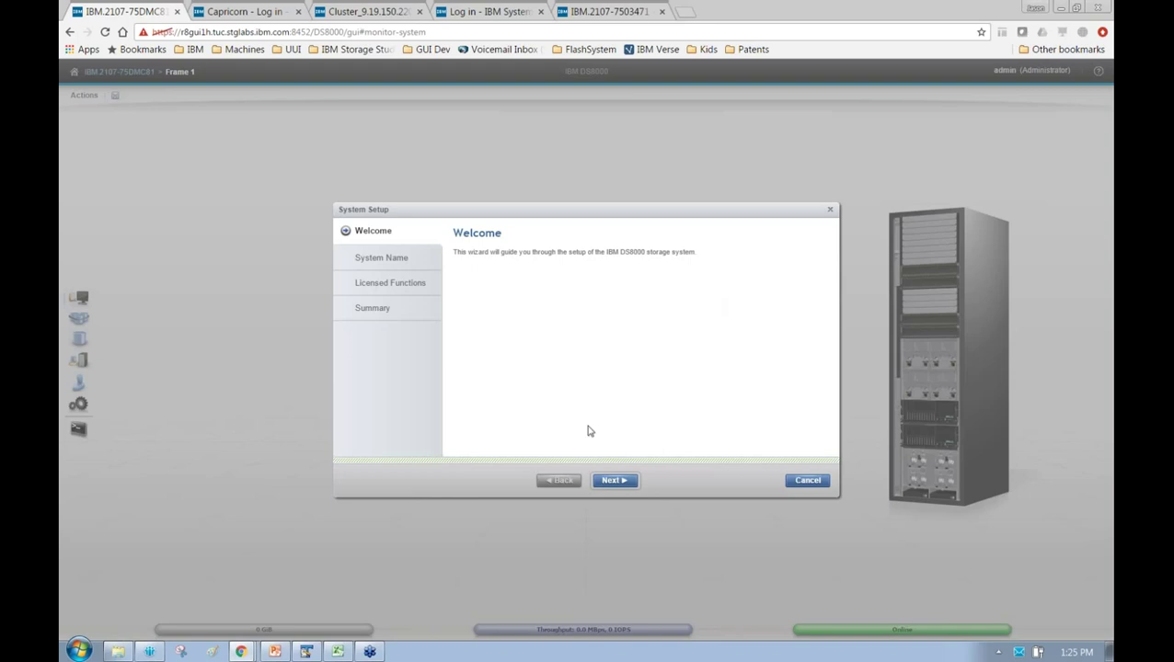
Enter Demo as the system name and advance to the Licensed Functions step
click(622, 491)
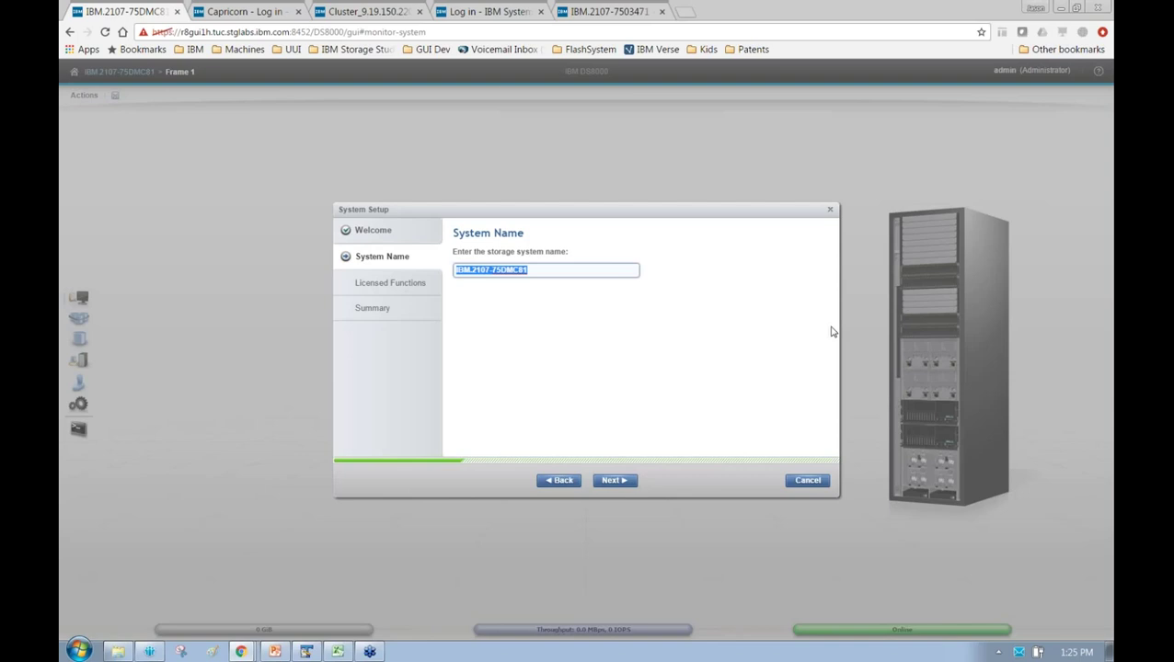
text(Demo)
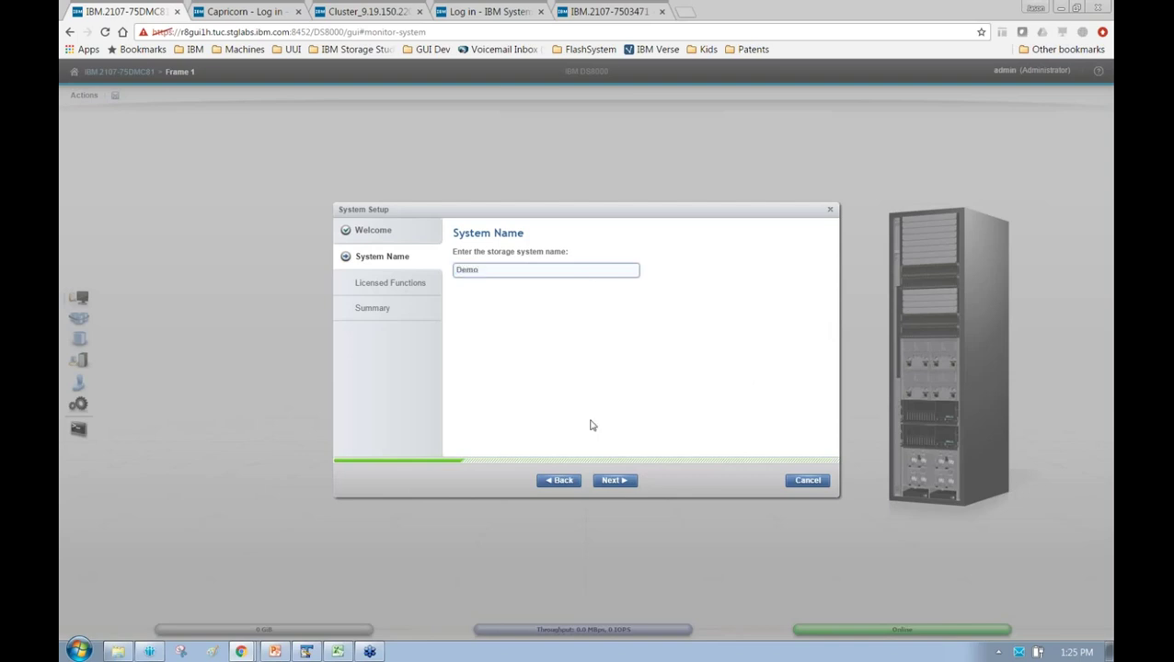
click(619, 482)
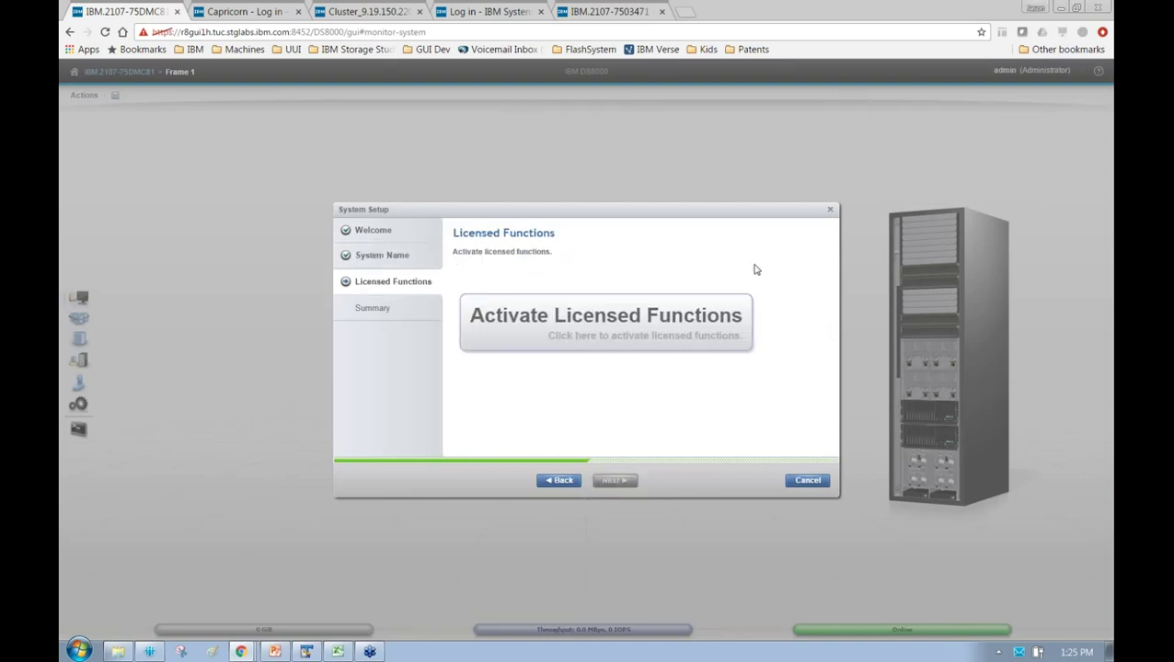
View the license activation help, close it without activating, and cancel the wizard
click(694, 318)
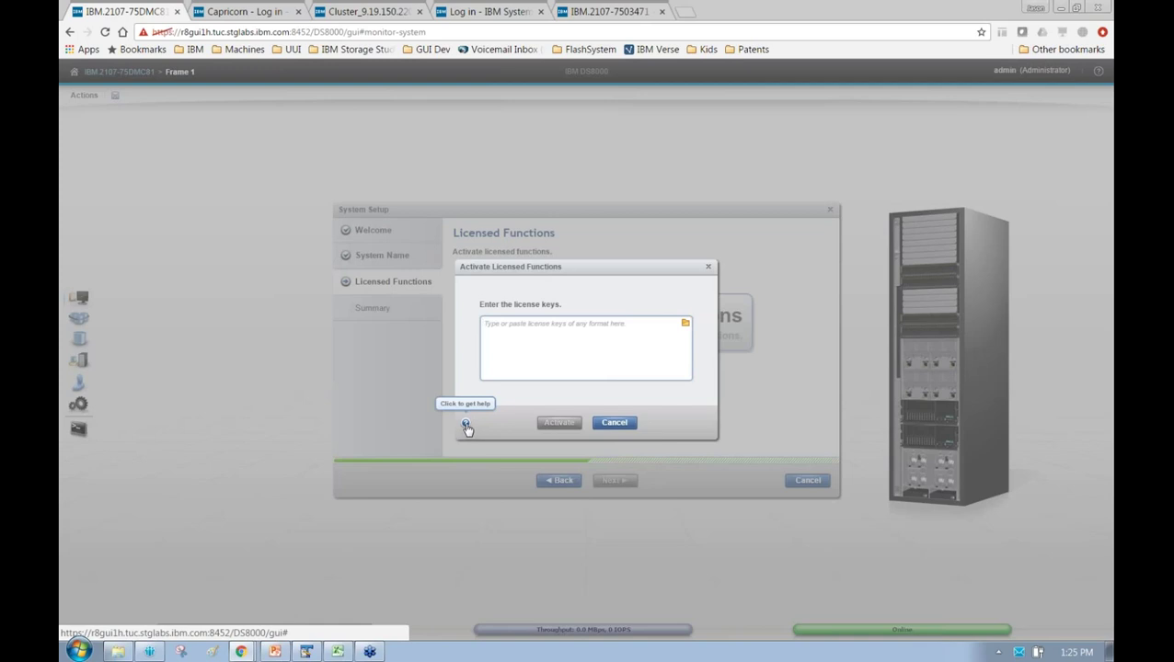
click(467, 426)
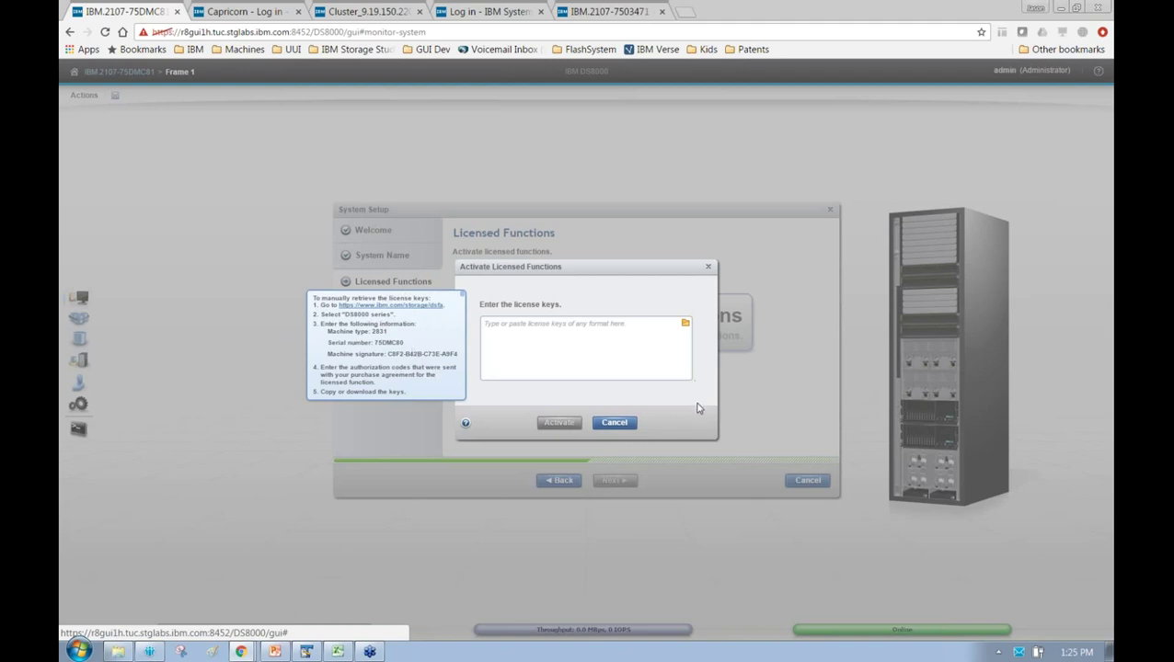
click(614, 423)
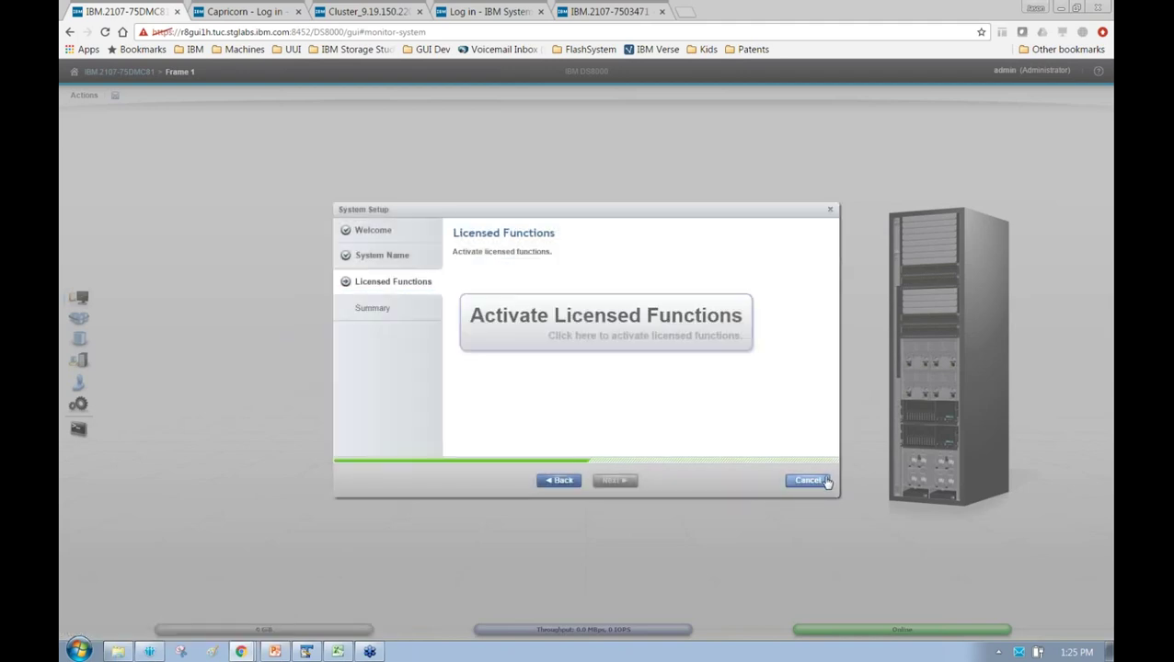
click(807, 481)
click(559, 399)
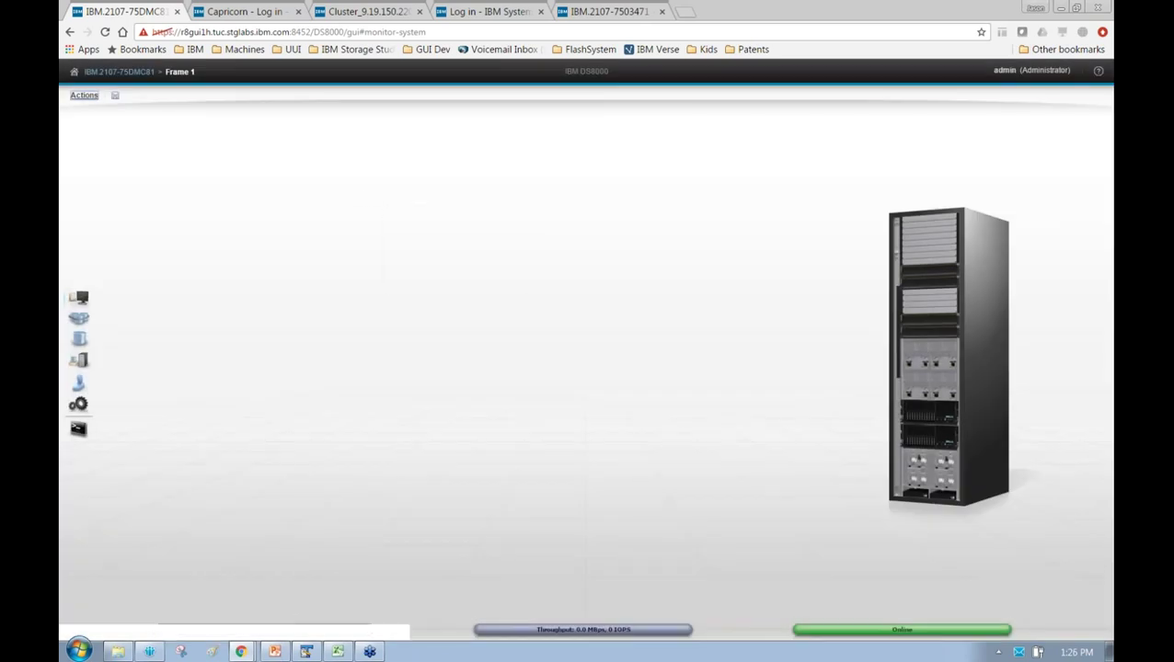
Confirm Demo as the new system name, then launch the Embedded DS CLI from the sidebar
text(Demo)
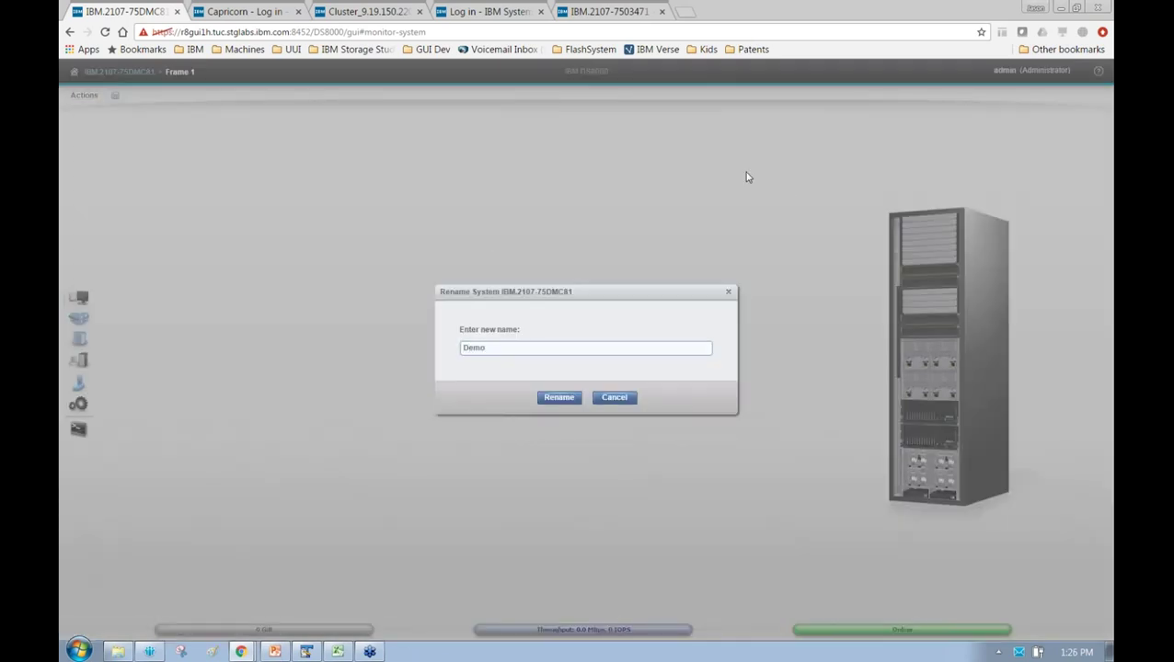
key(Return)
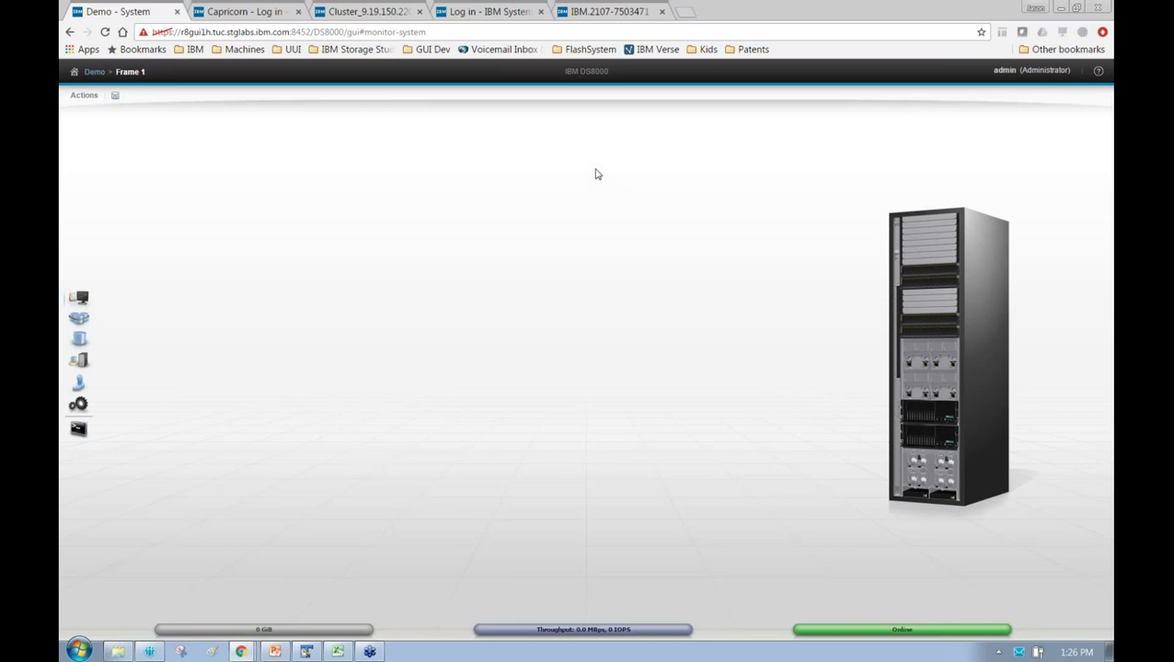
click(80, 430)
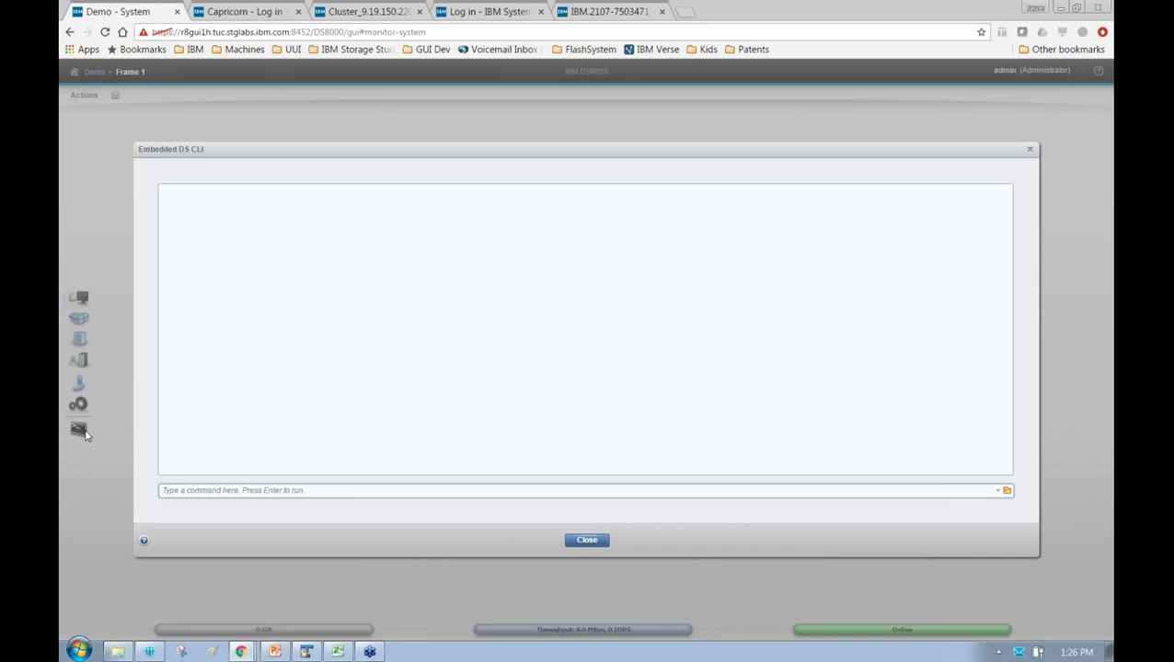
Run lssi to confirm Demo is Online, skip loading a script file, and close the DS CLI
text(lssi)
key(Return)
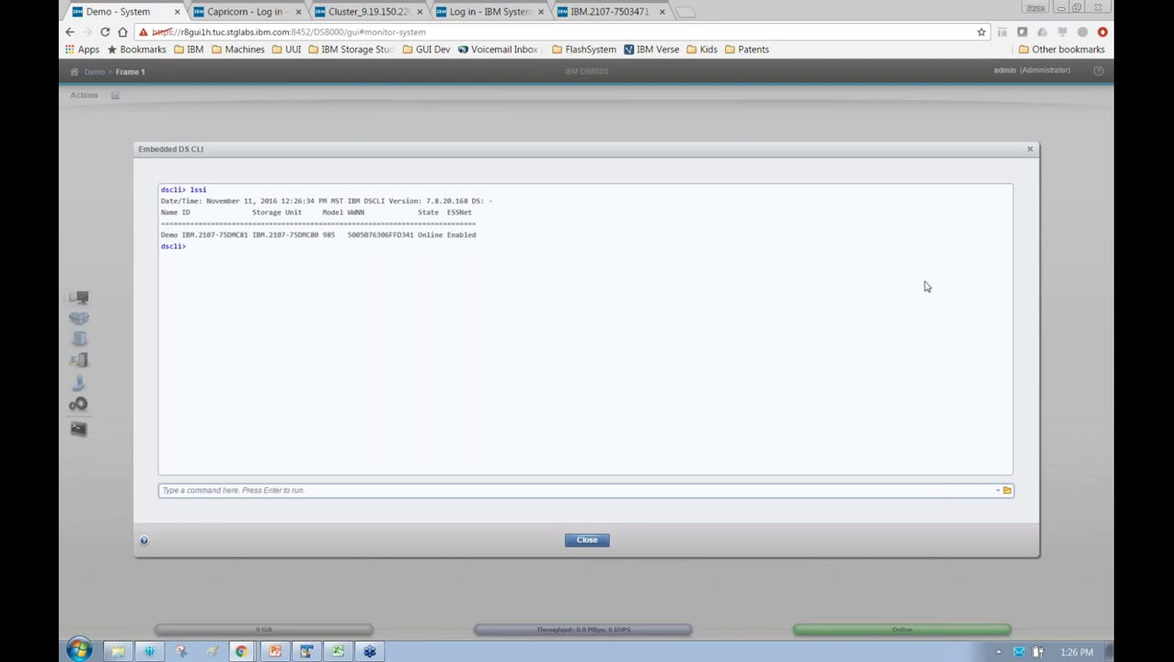
click(1007, 492)
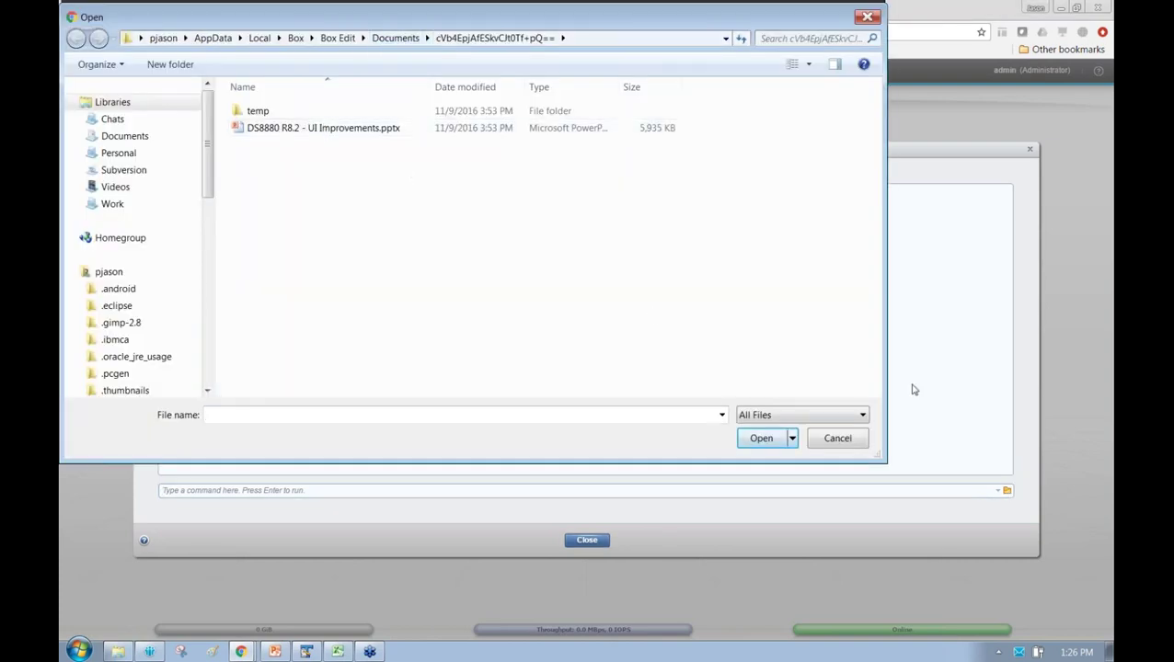
click(838, 439)
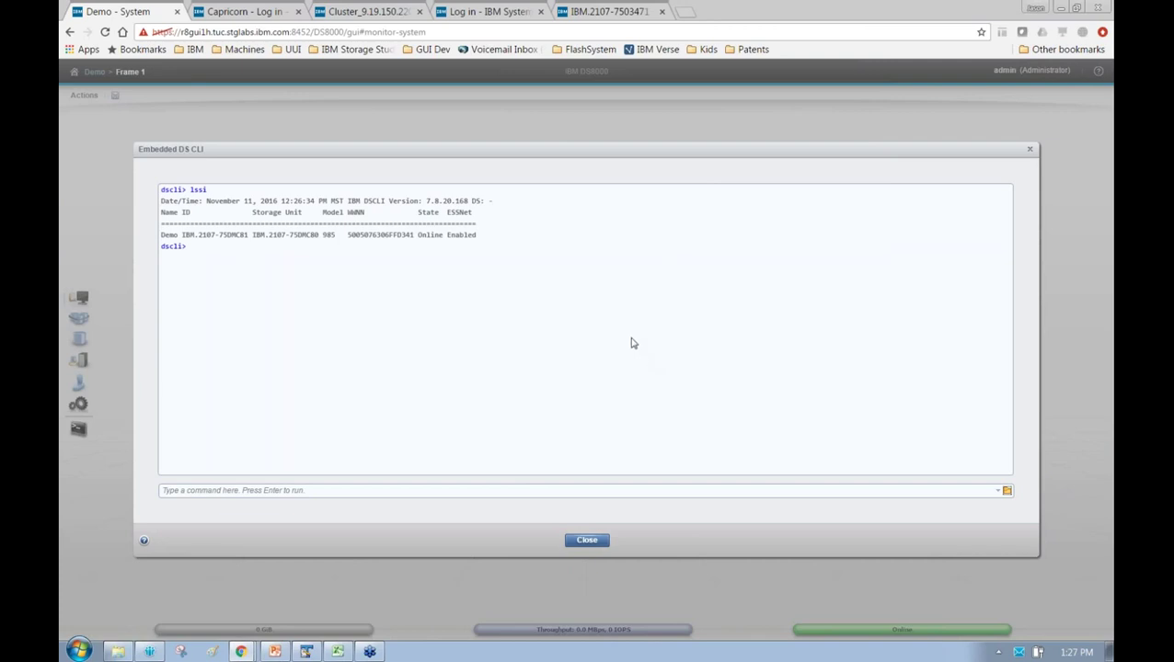
click(595, 544)
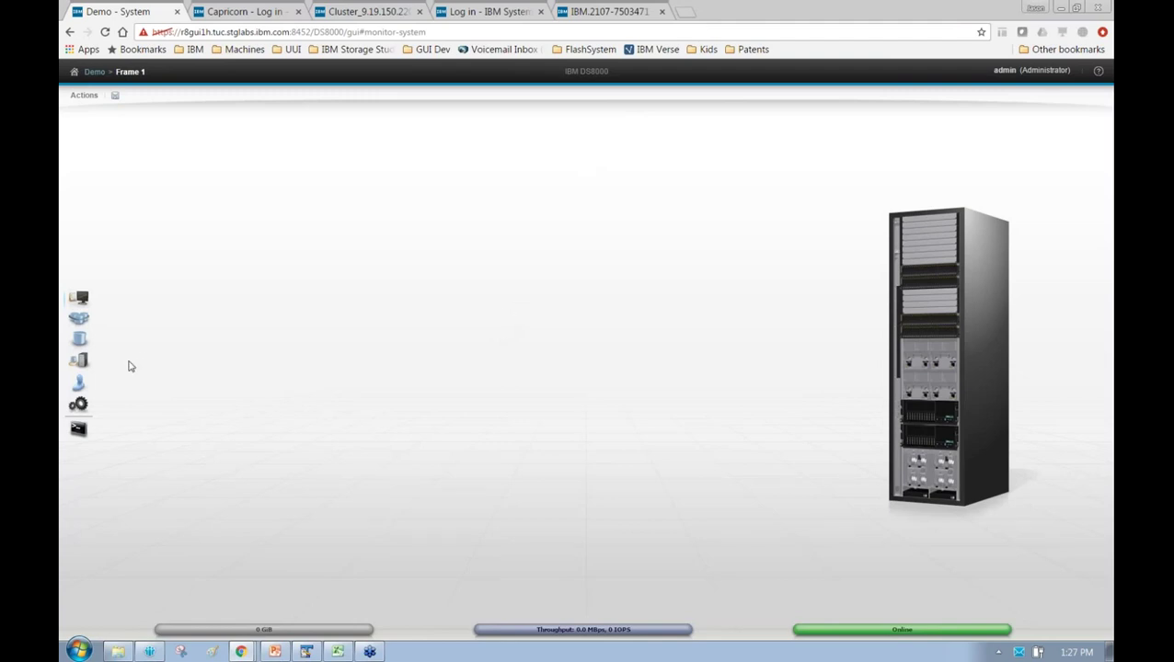
mouse_move(89, 406)
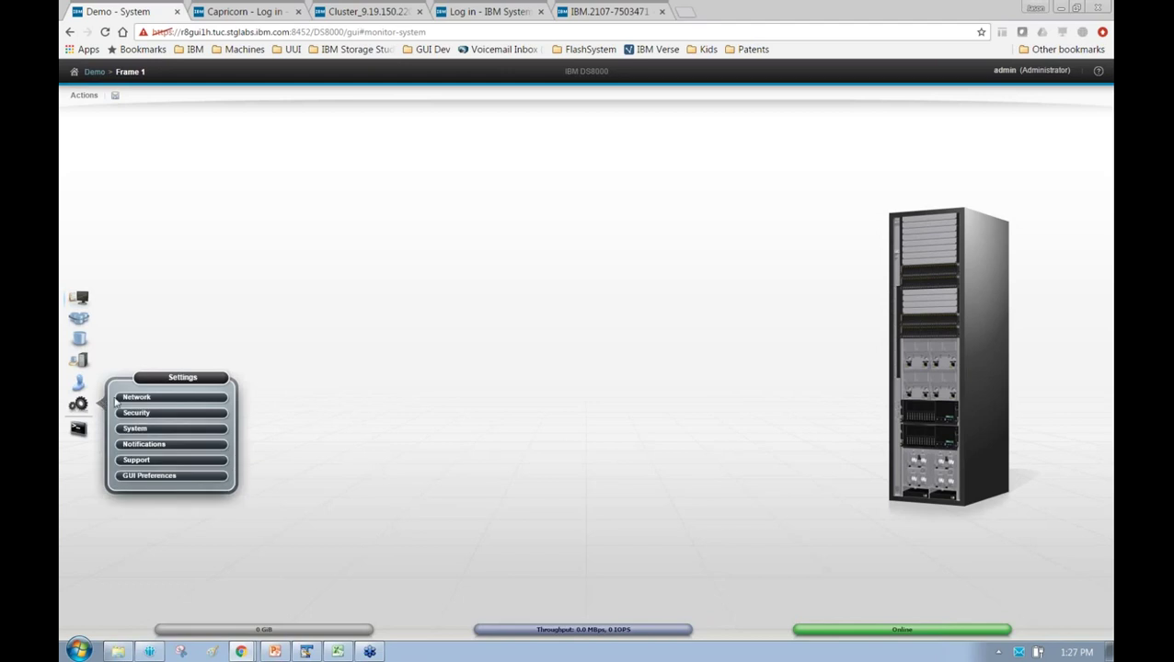
click(136, 397)
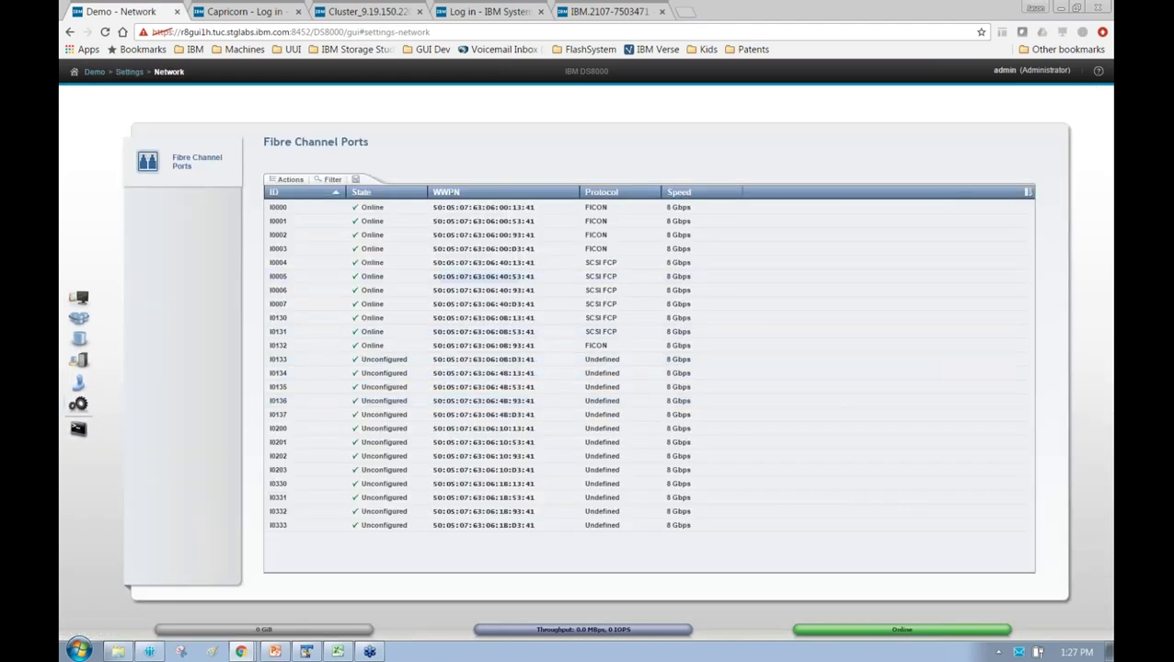
right_click(469, 359)
click(501, 379)
click(571, 357)
click(566, 375)
click(619, 398)
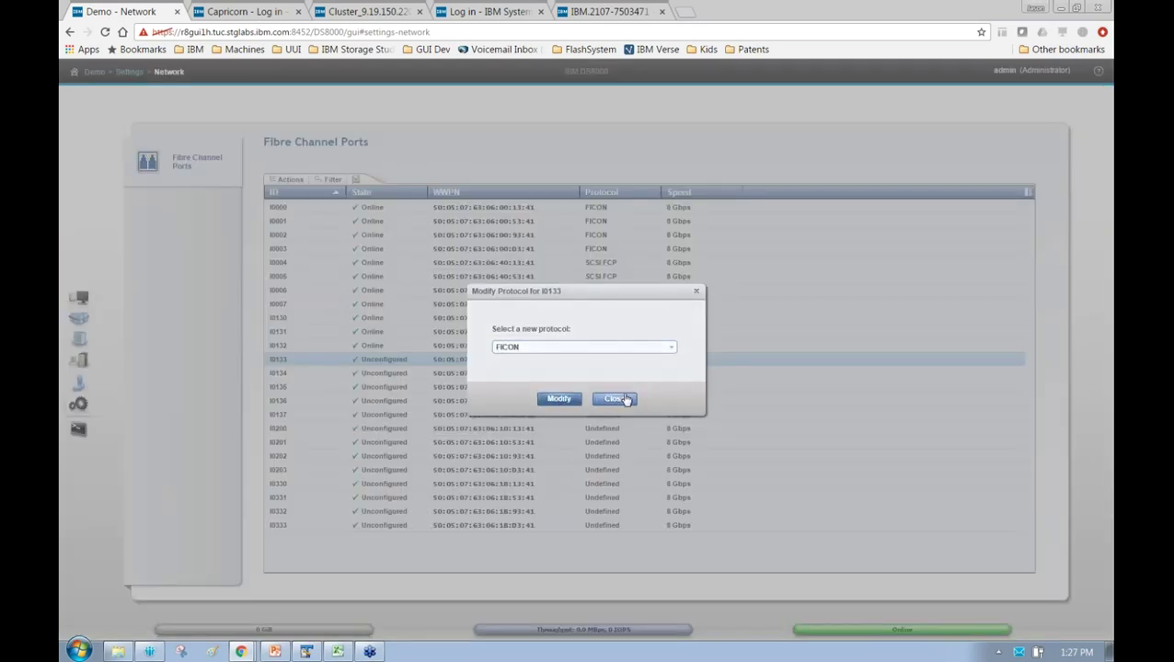
right_click(506, 211)
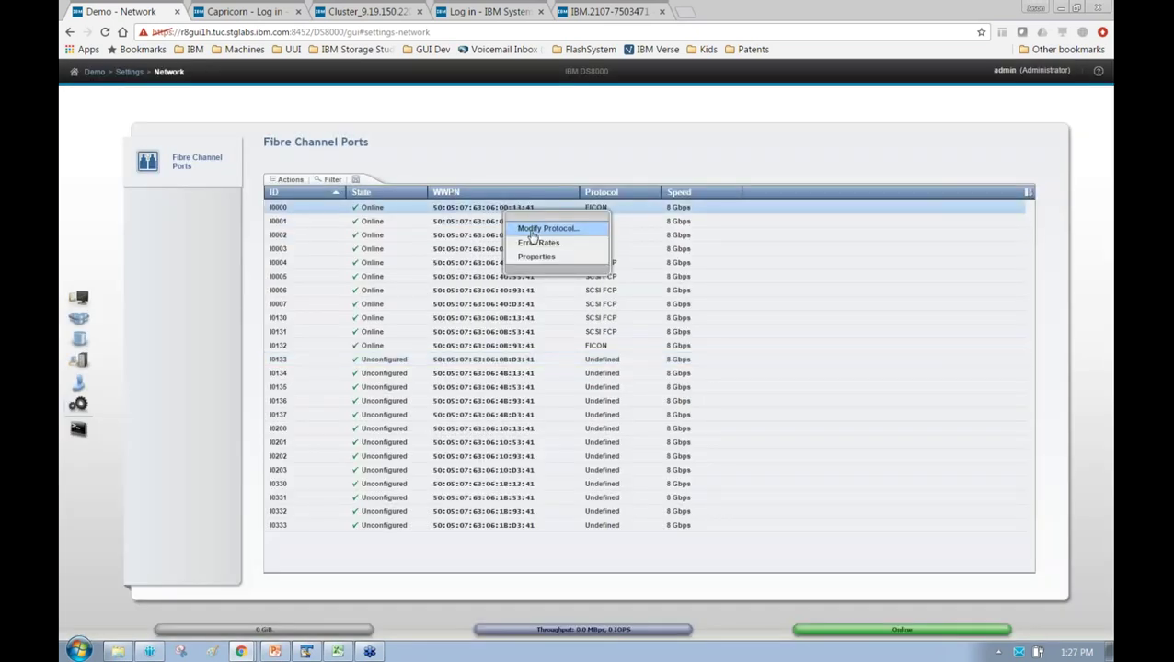
click(539, 228)
click(648, 354)
click(614, 380)
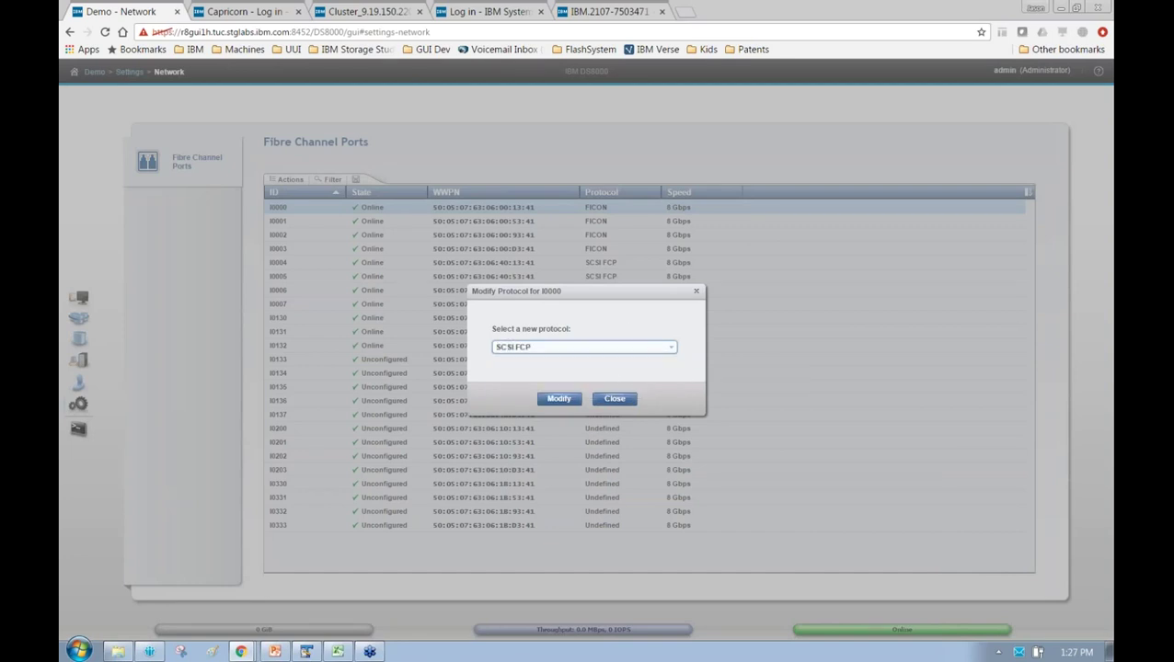
click(571, 399)
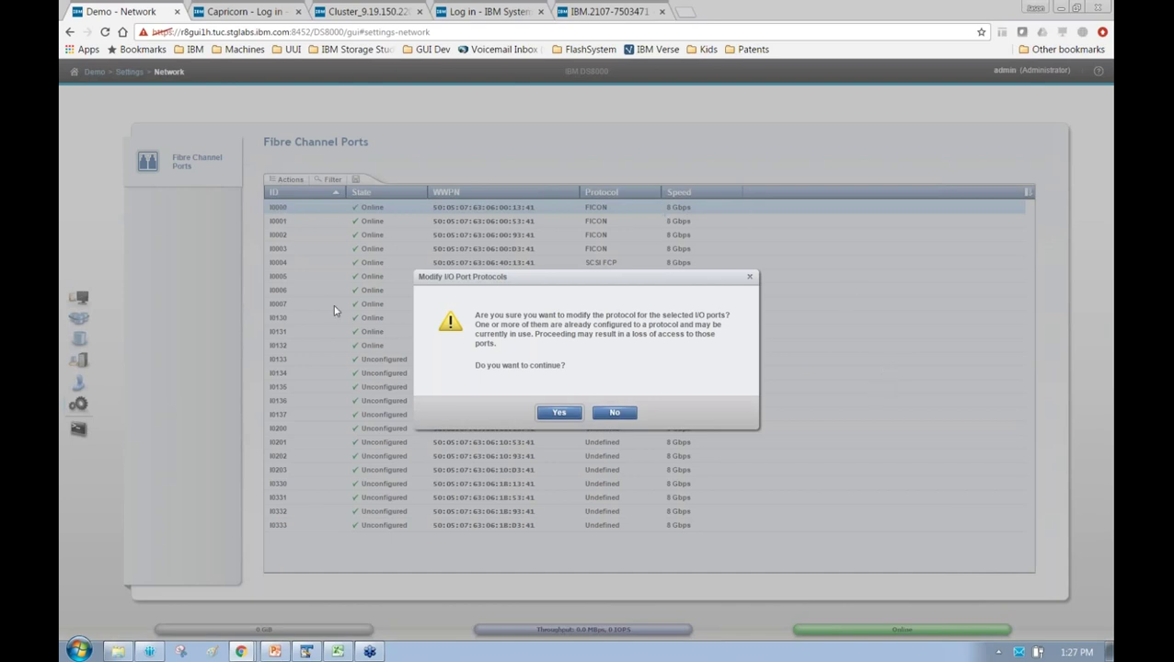
click(615, 412)
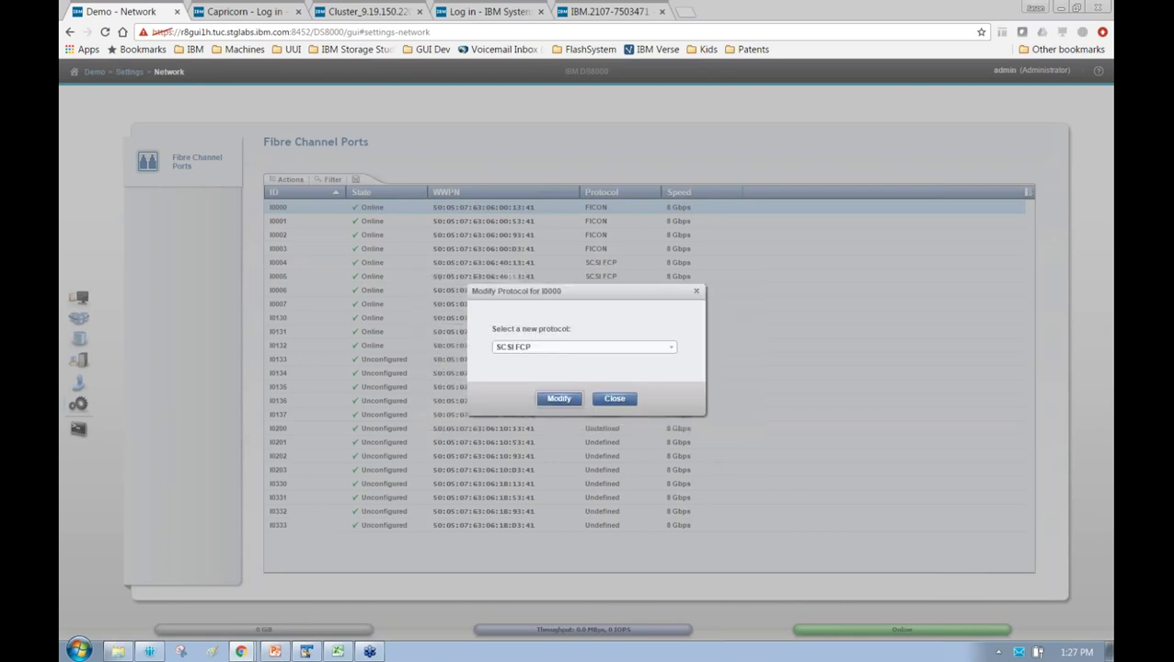
click(617, 403)
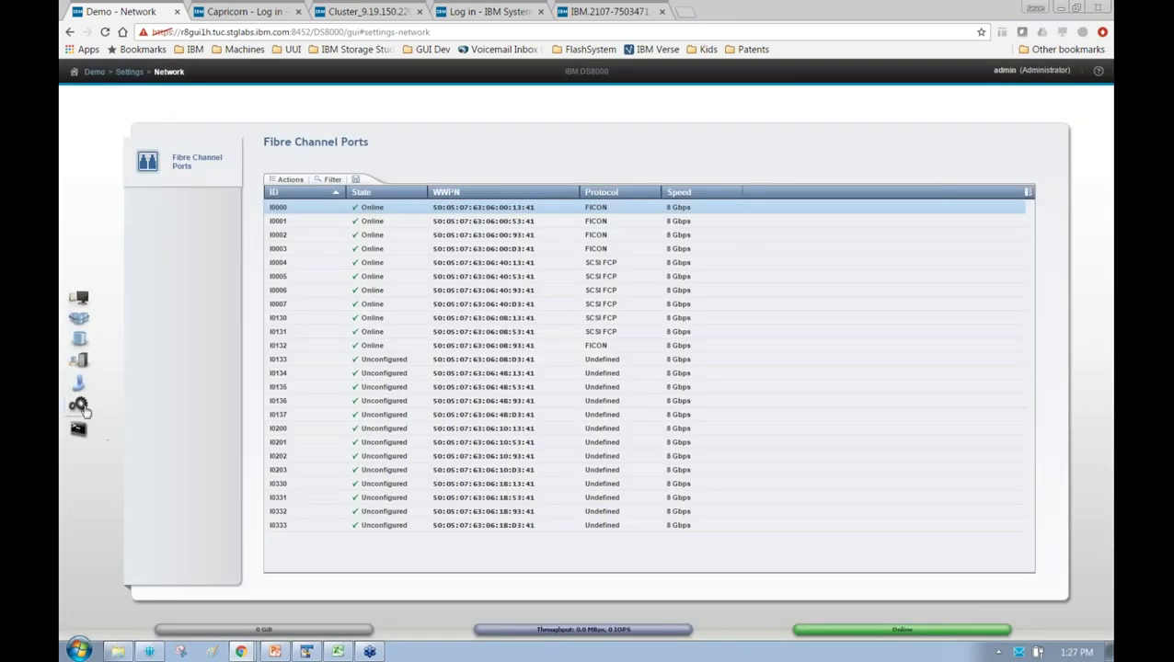
In Settings > System > Easy Tier, set automatic mode to All and save
mouse_move(82, 413)
click(154, 434)
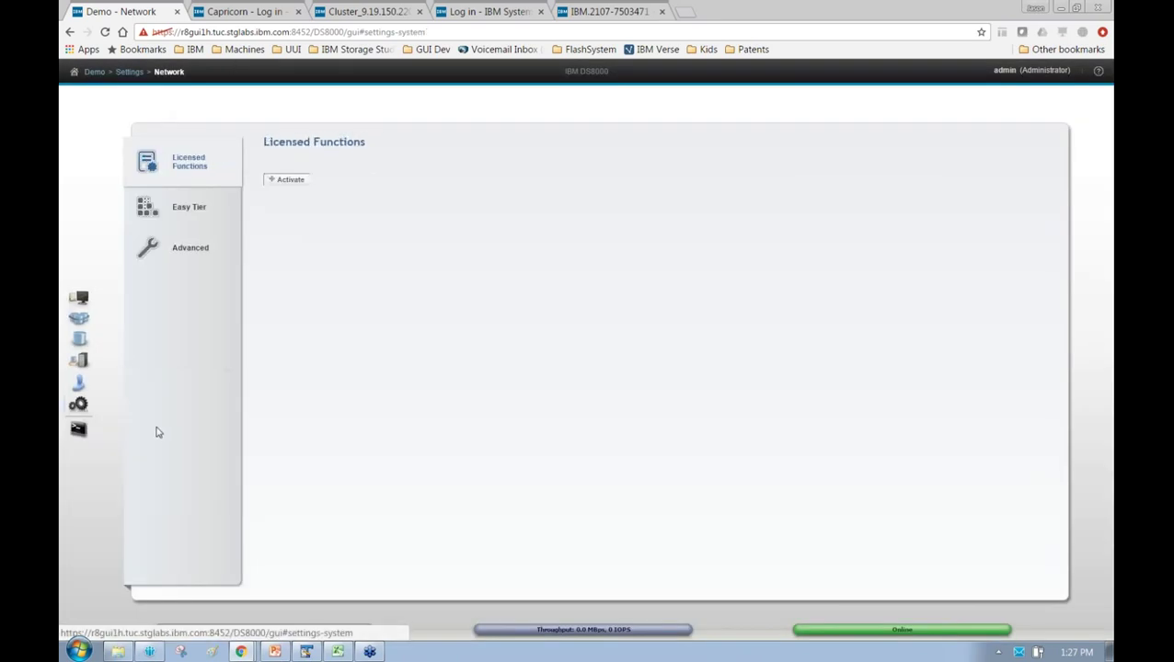
click(182, 208)
click(473, 197)
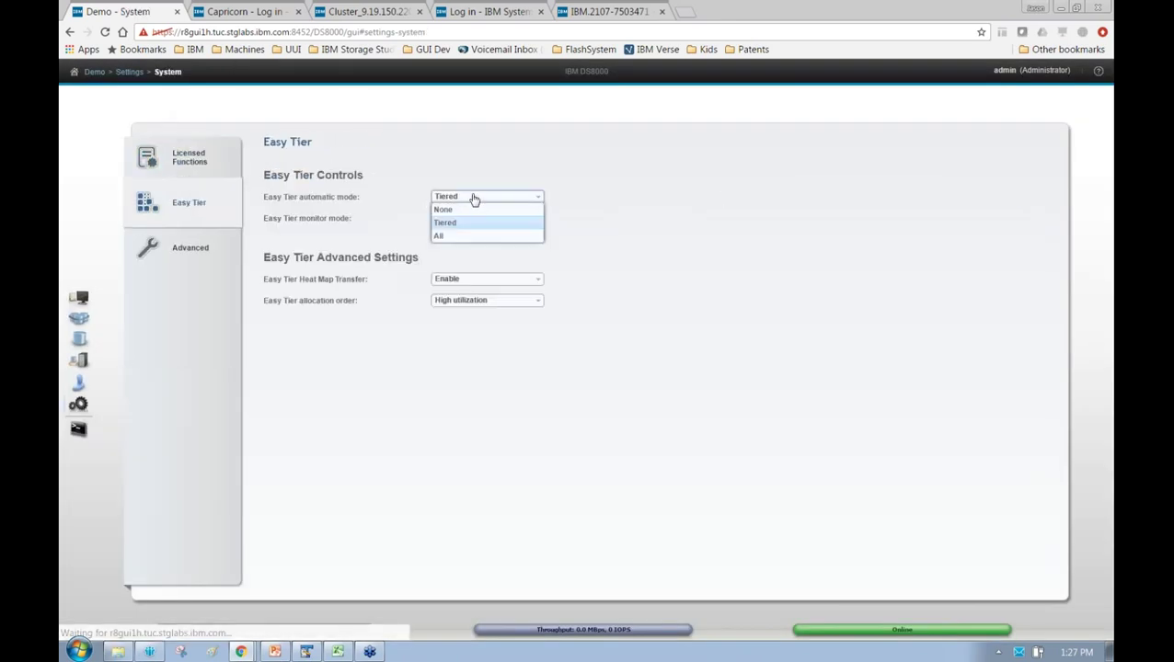
click(470, 237)
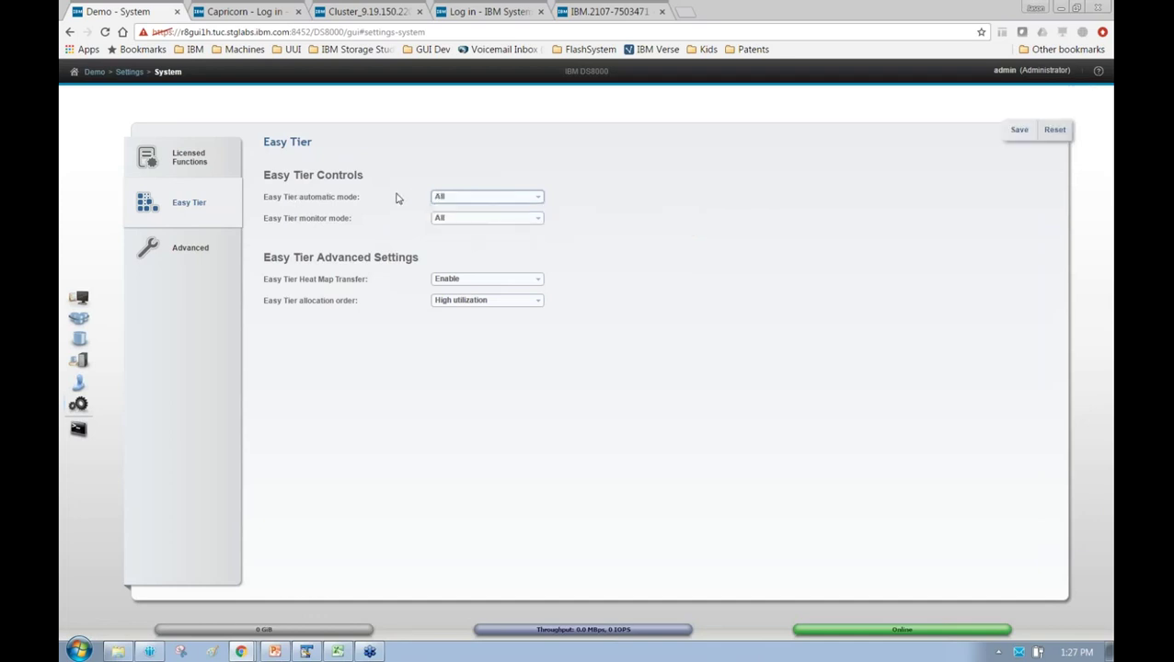
click(1021, 135)
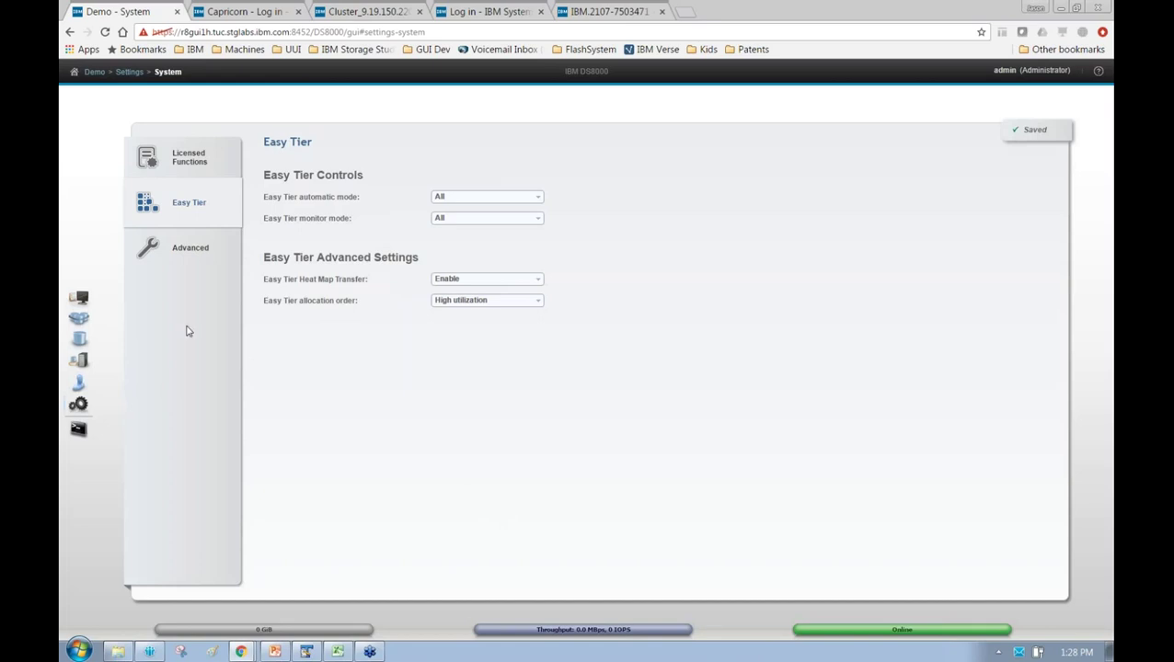
Show the Demo rack in Monitoring > System and pull out Storage Enclosure 6
mouse_move(87, 303)
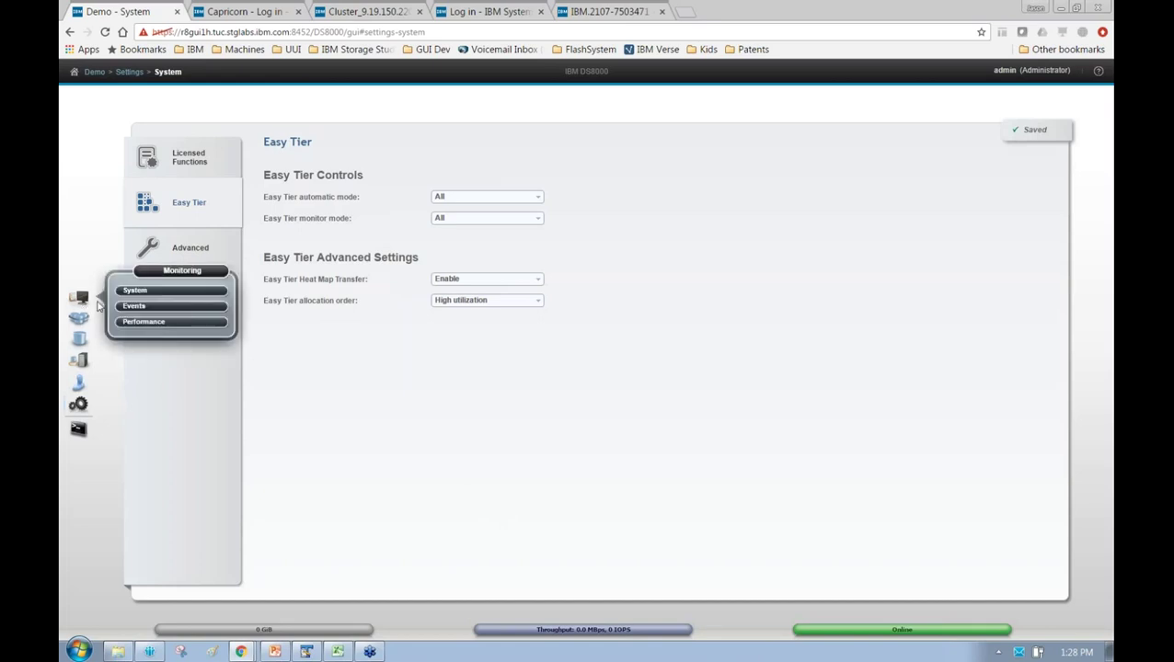
click(134, 292)
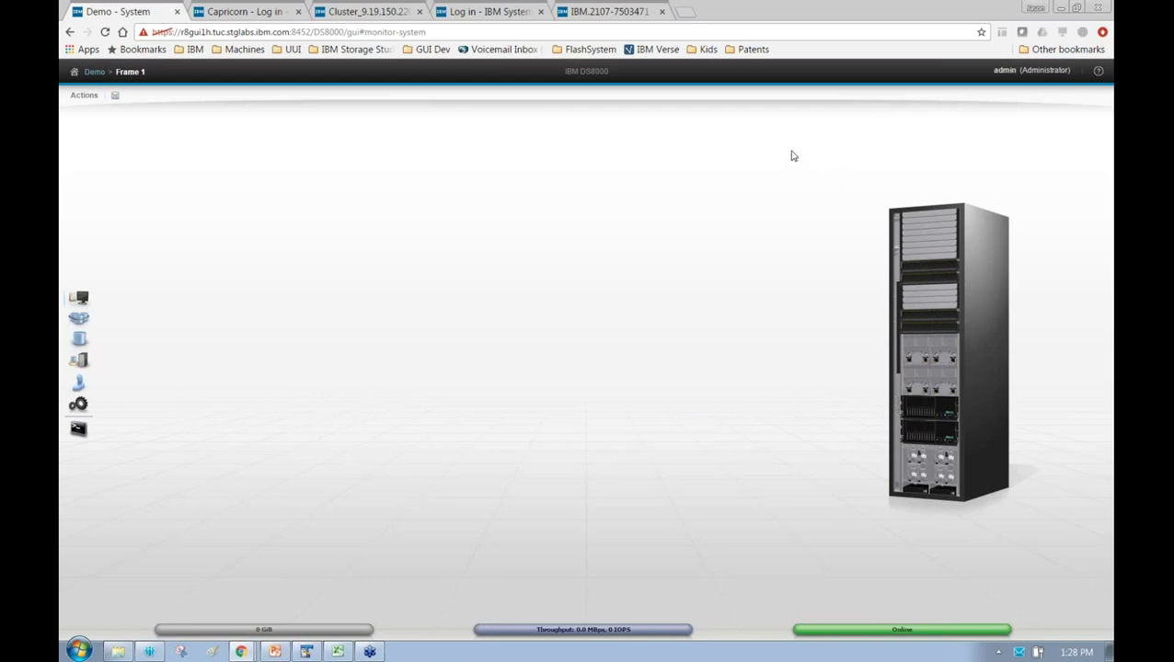
mouse_move(914, 331)
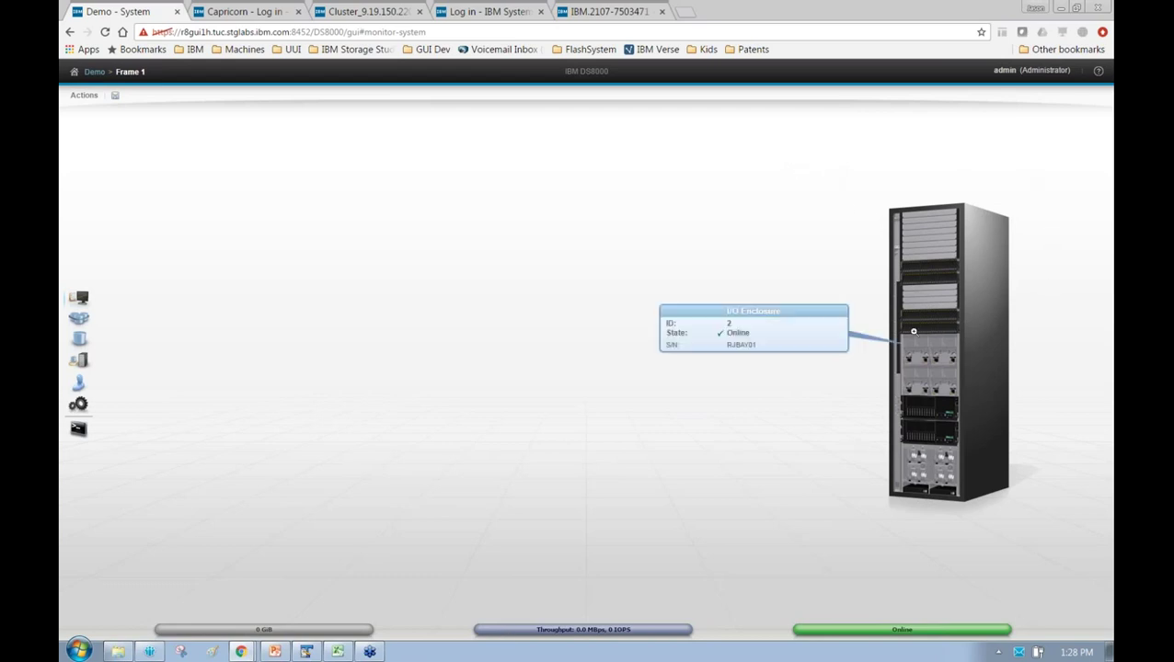
mouse_move(956, 315)
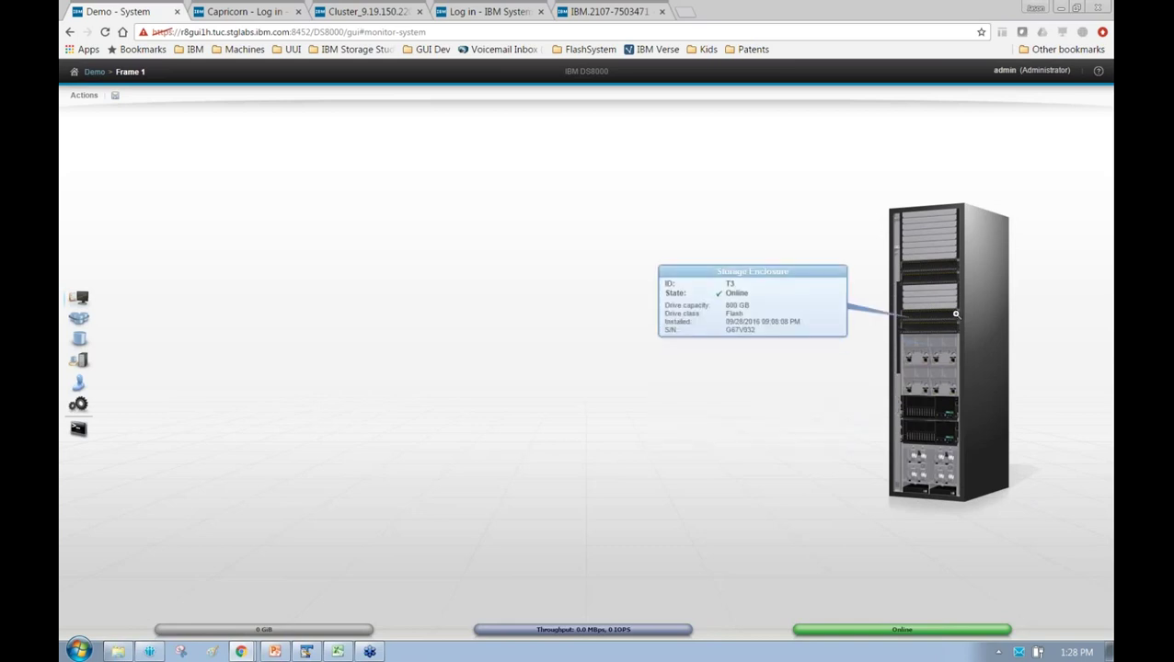
click(943, 278)
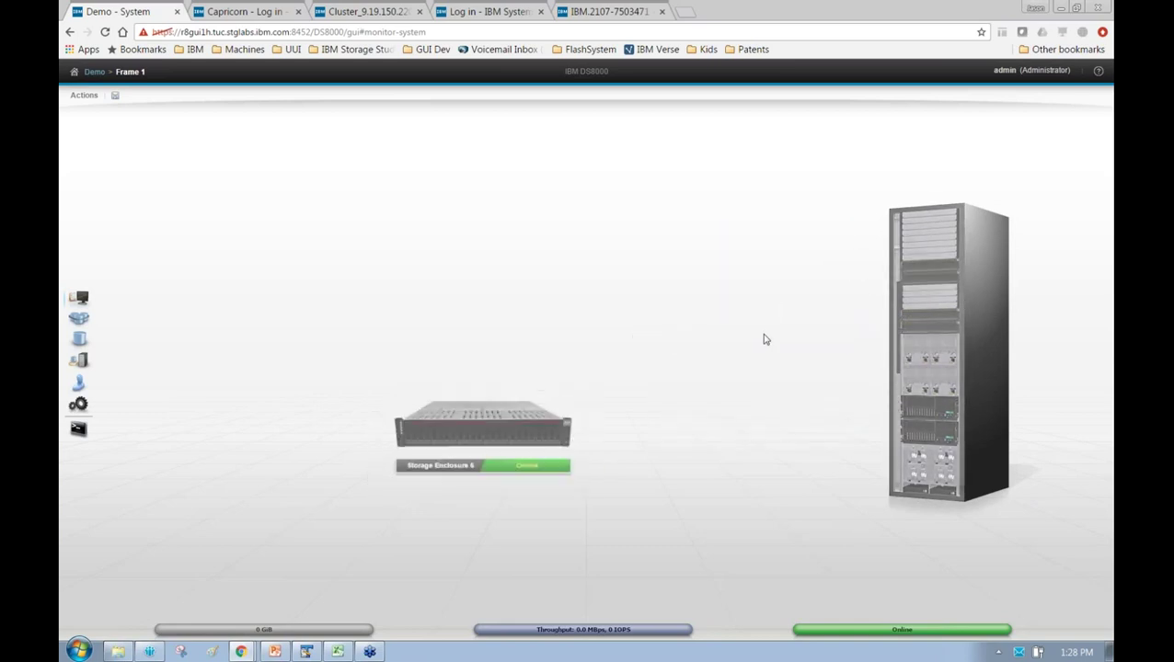
mouse_move(921, 327)
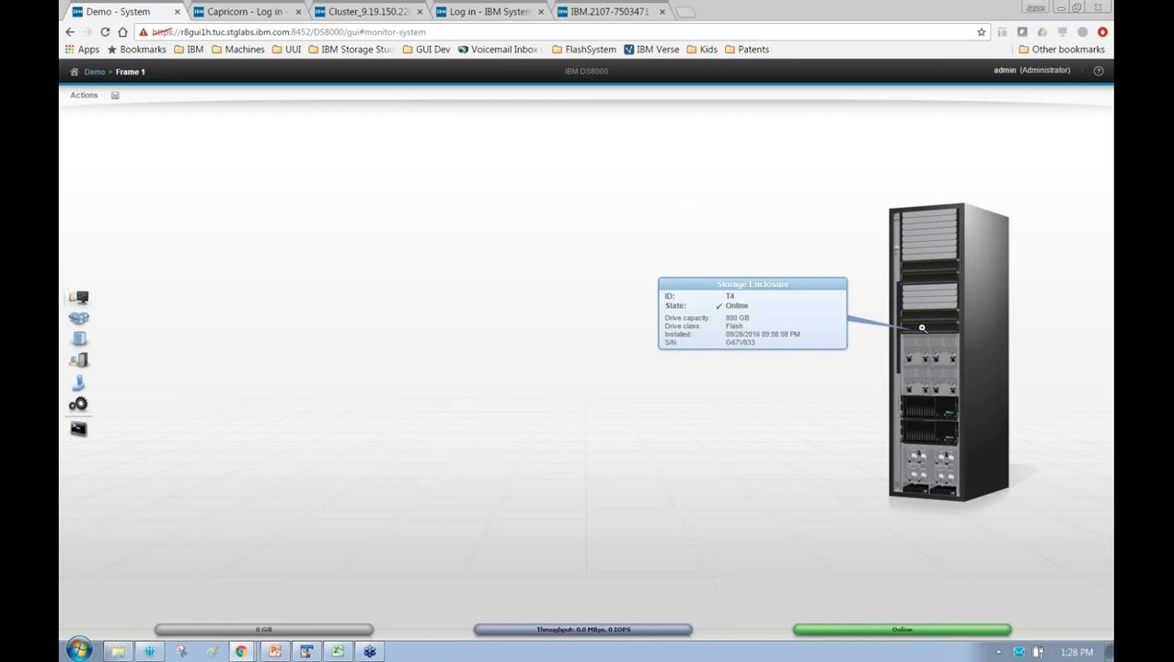
Zoom the page to 110% and inspect I/O Enclosure 3, dismissing the network security prompt
key(ctrl+plus)
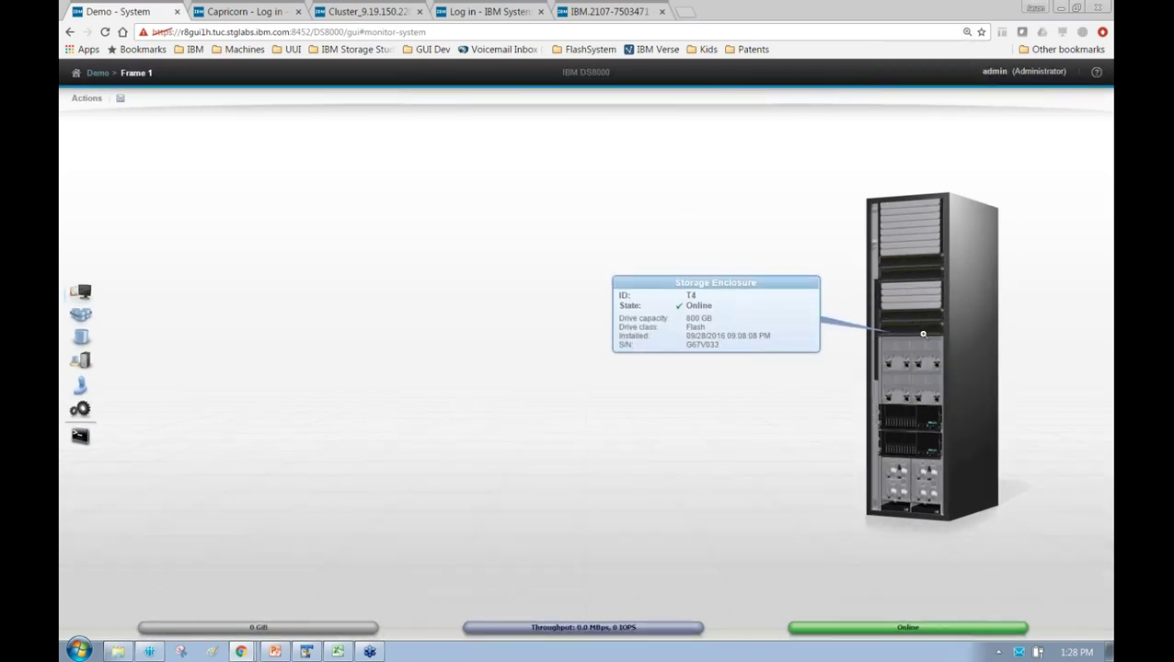
click(929, 385)
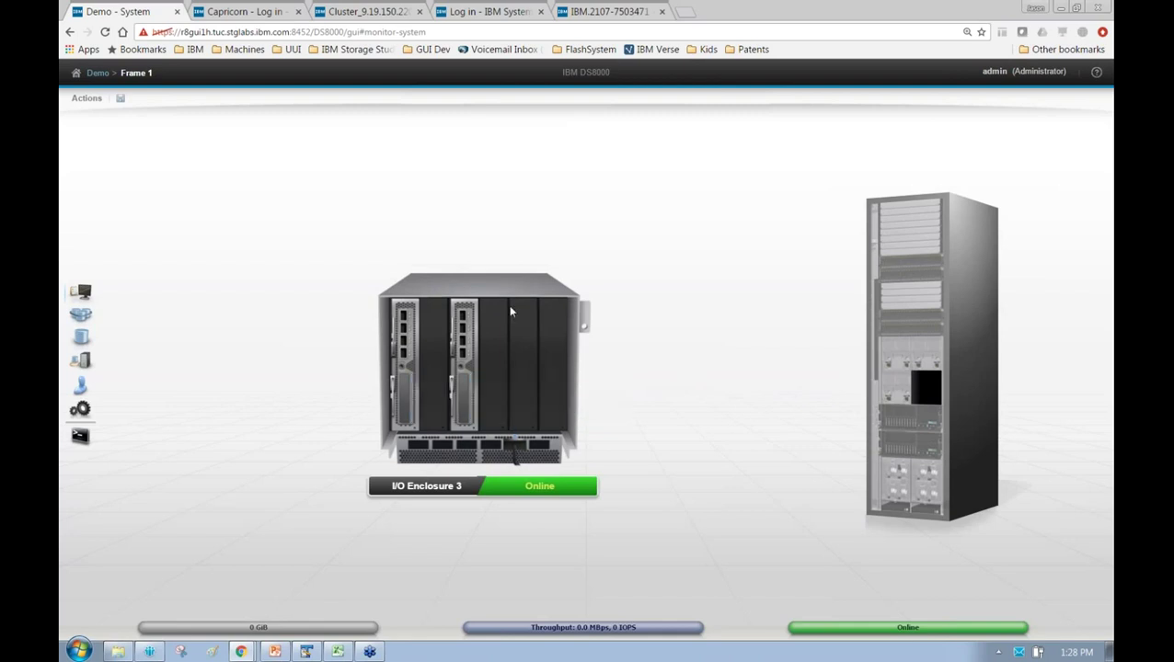
mouse_move(471, 394)
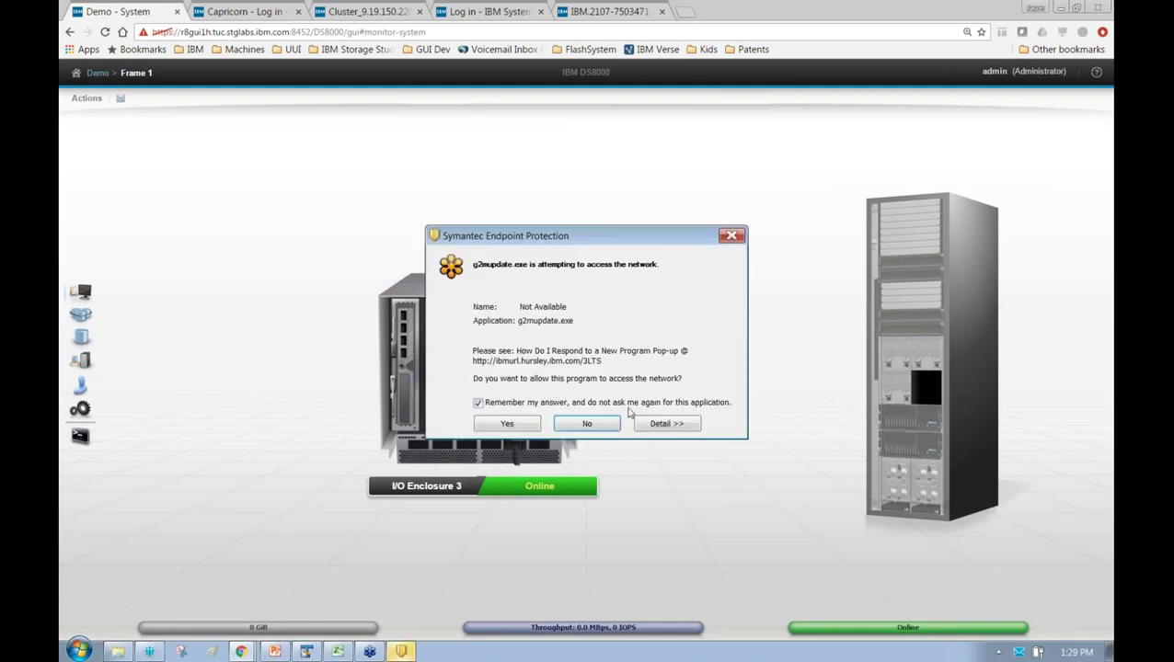
click(507, 424)
mouse_move(519, 445)
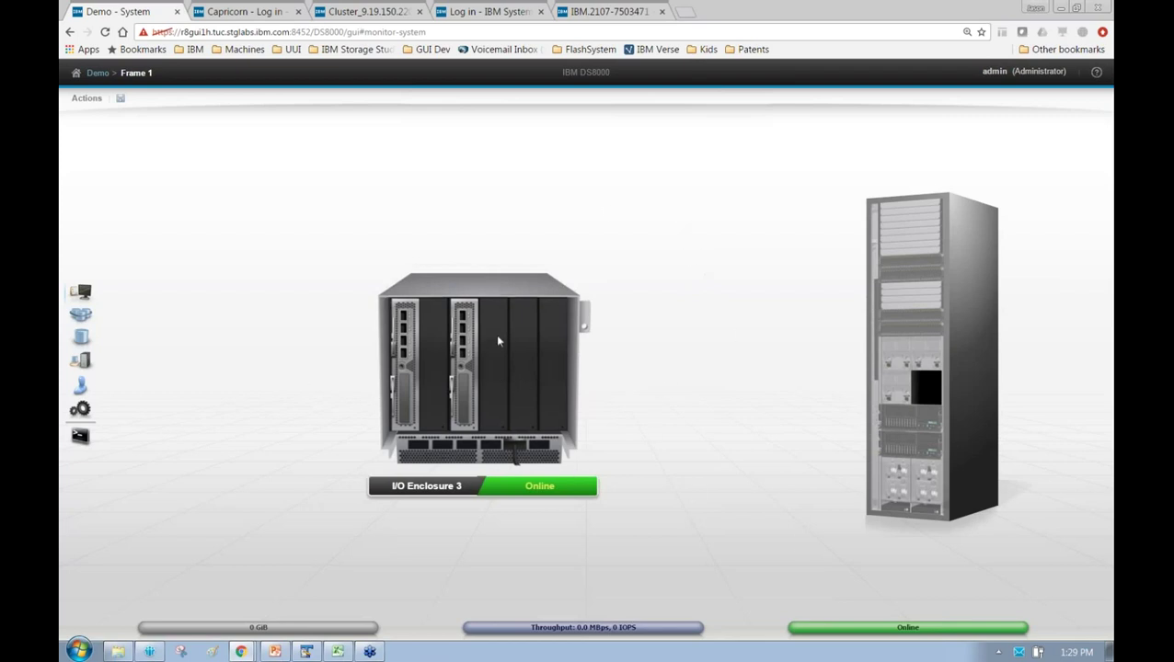
mouse_move(409, 348)
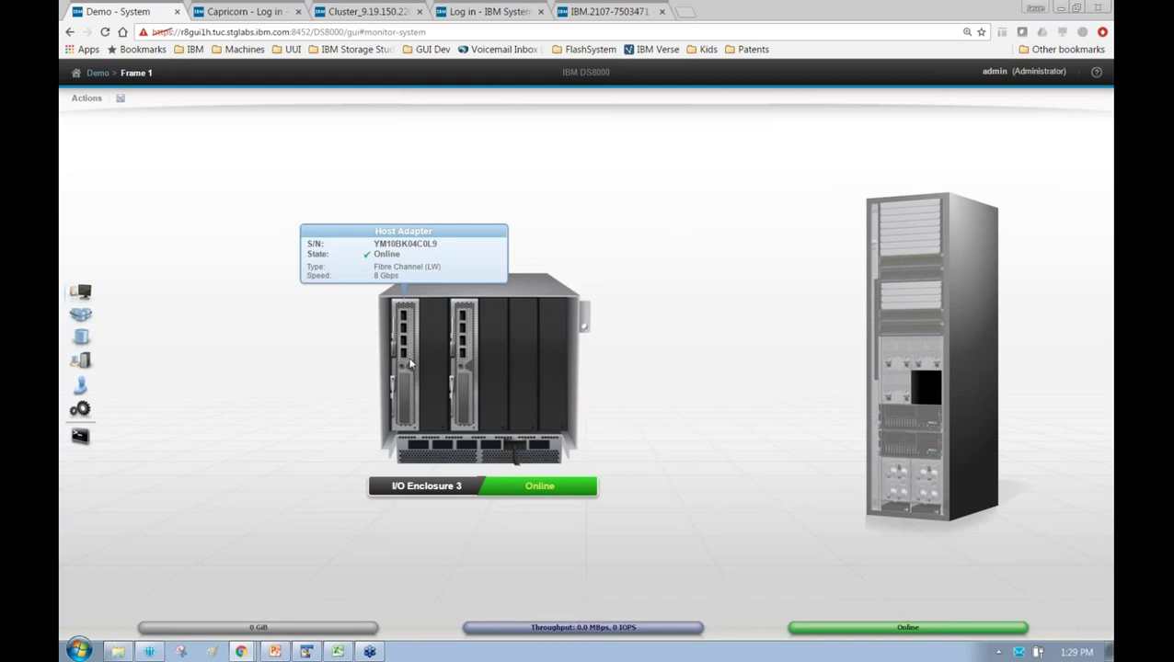
click(684, 341)
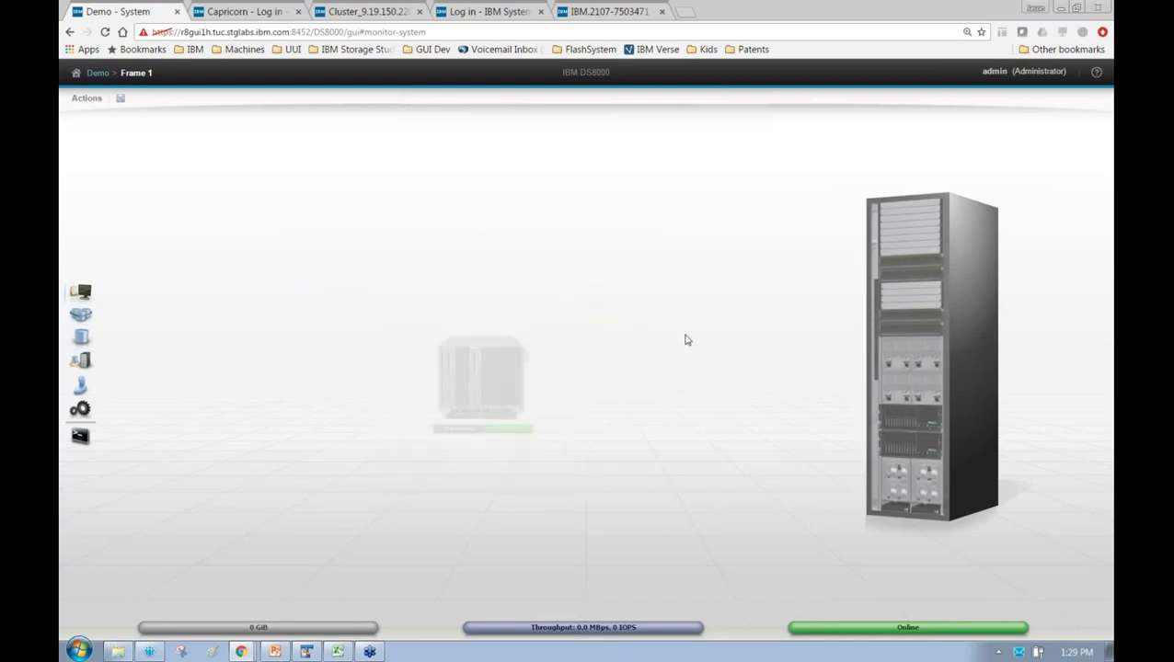
Switch to the IBM.2107-7503471 system's browser tab showing Frame 4
mouse_move(932, 426)
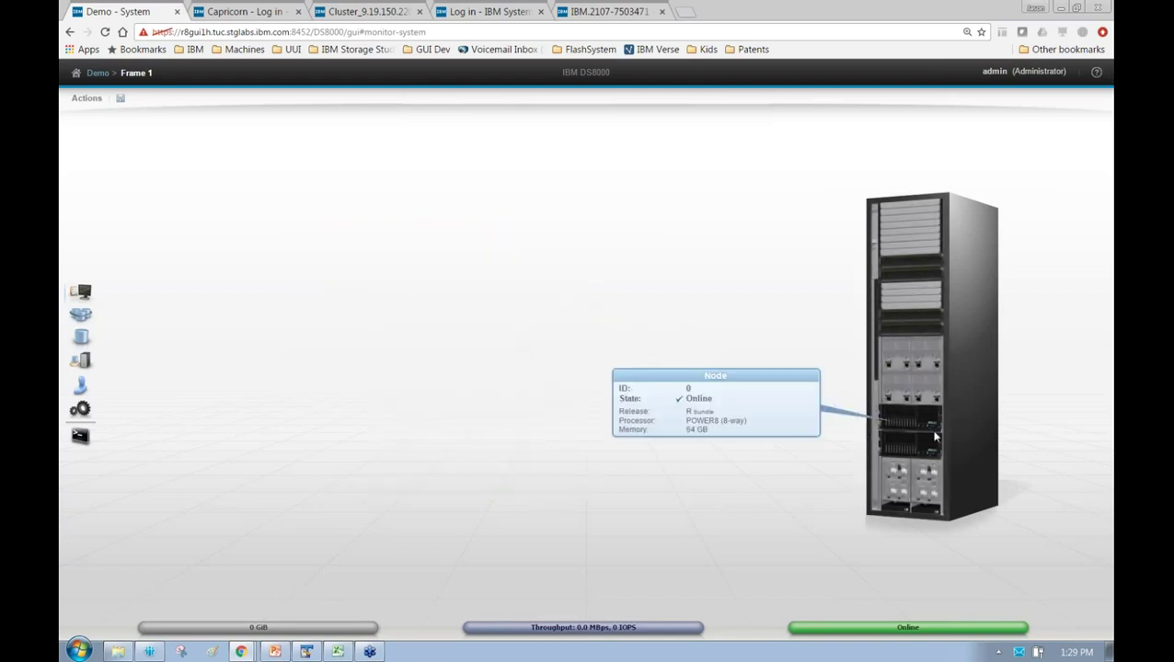
mouse_move(906, 471)
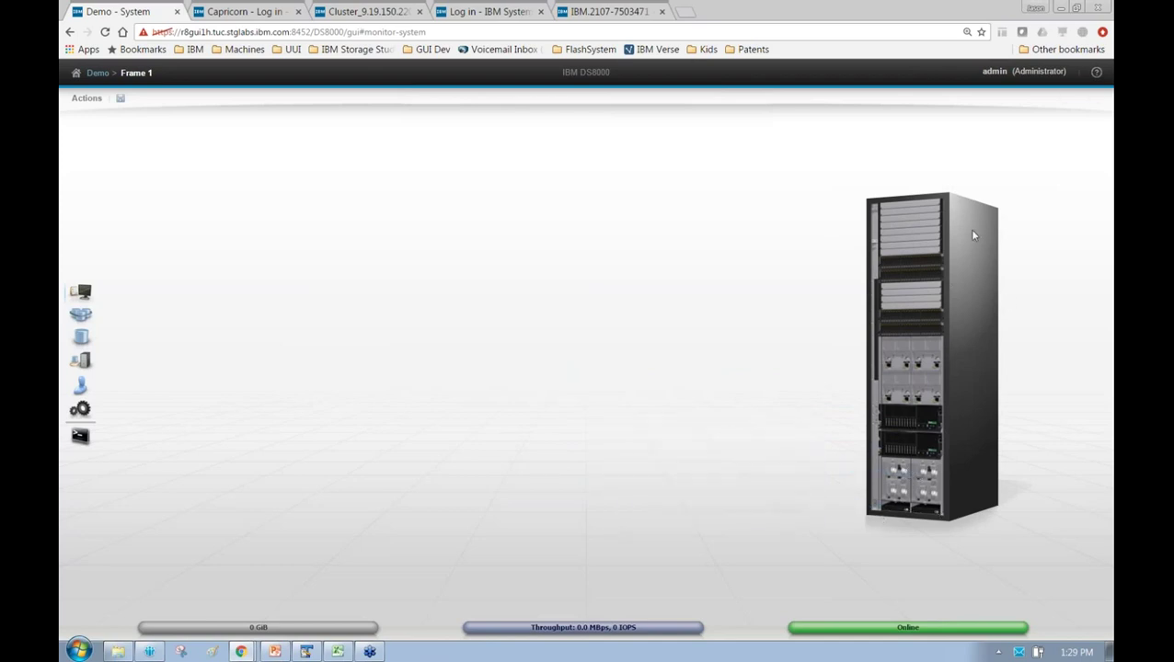
click(621, 9)
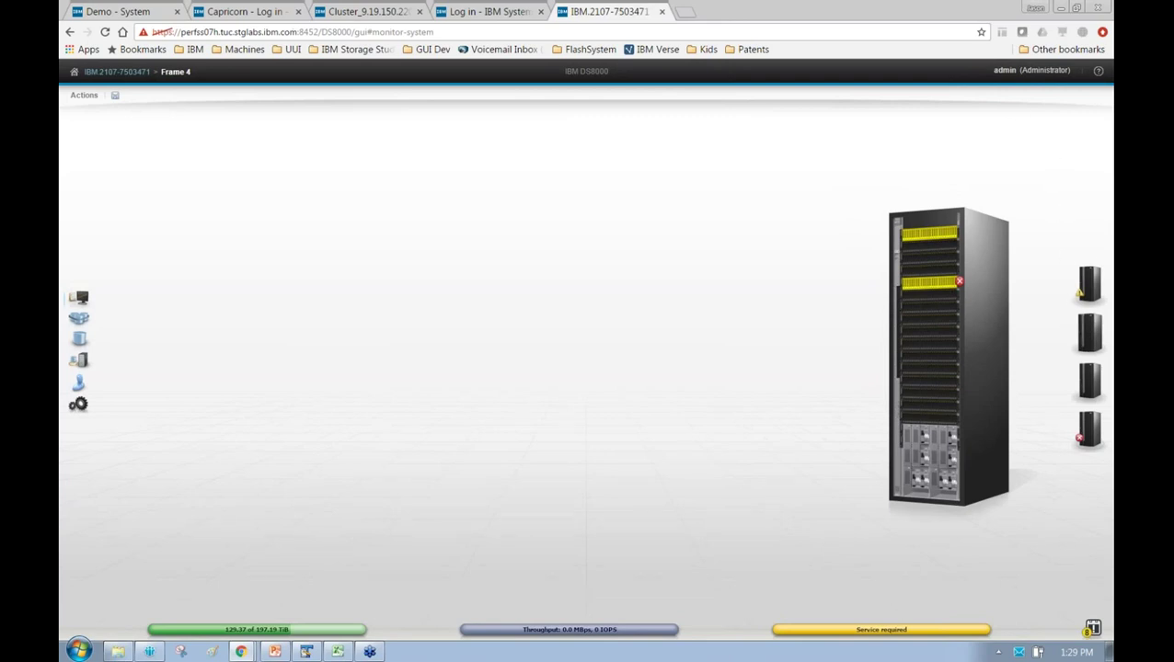
Browse Frame 2 and Frame 1 racks, then return to Frame 4
click(1093, 290)
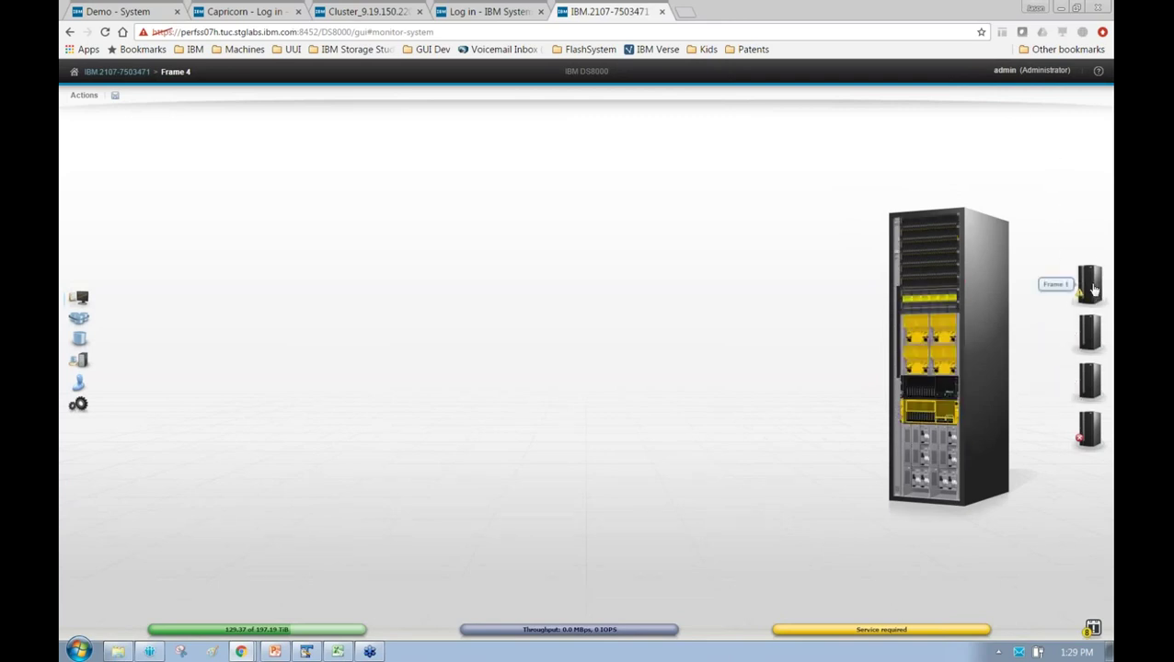
click(1091, 333)
click(1094, 297)
mouse_move(1005, 394)
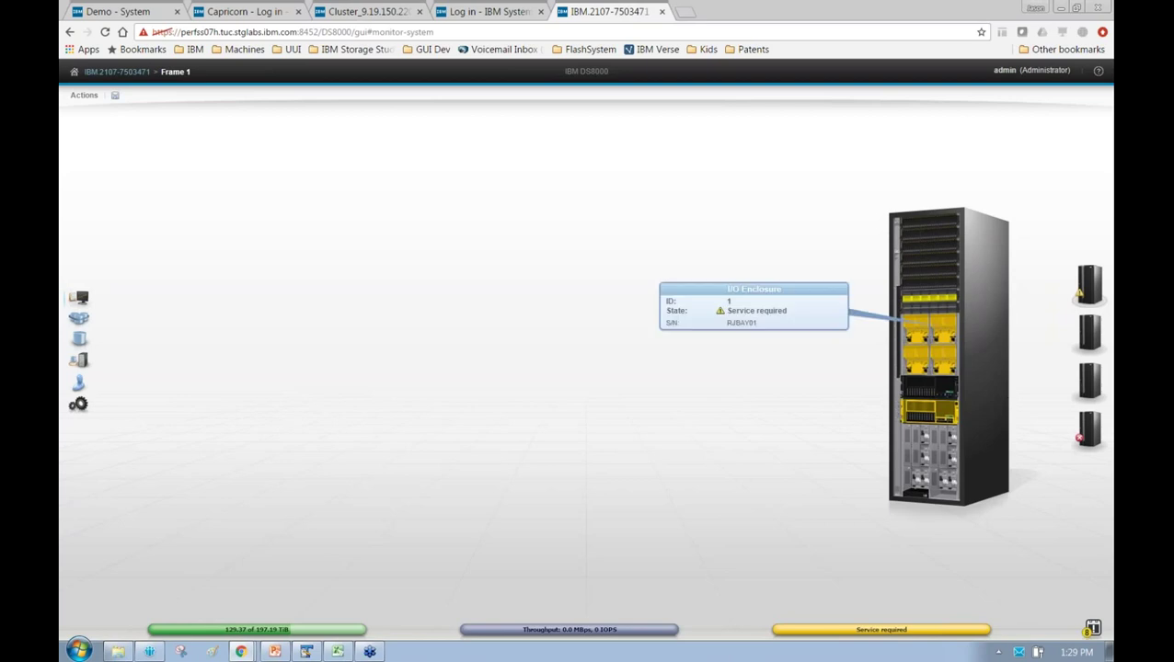
click(1090, 429)
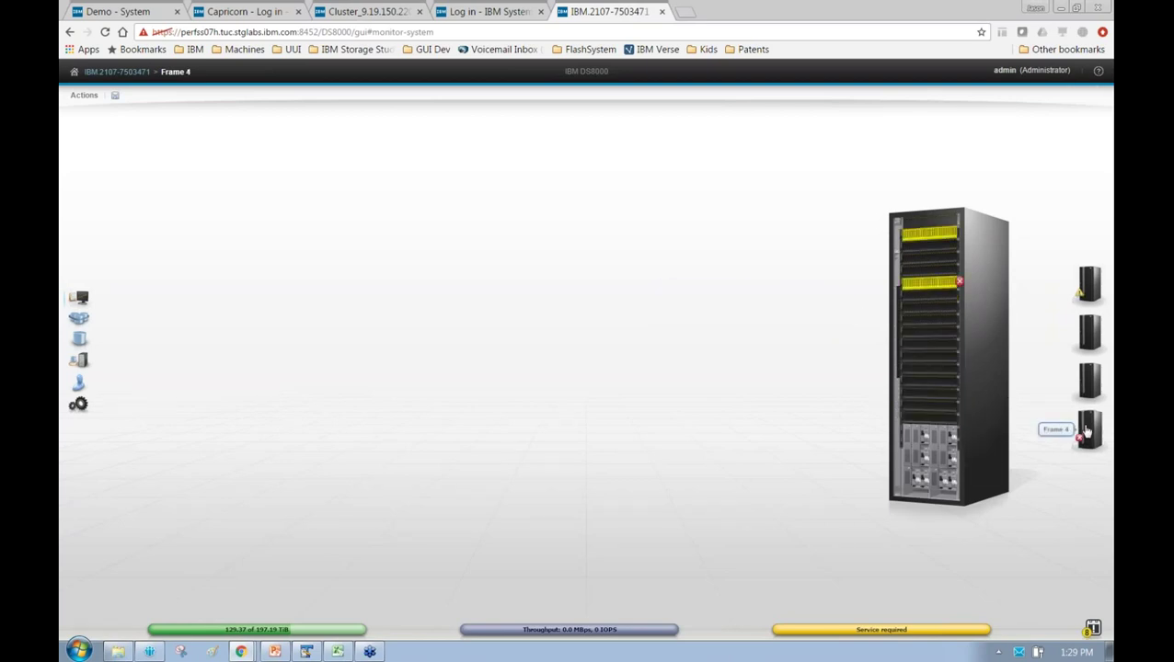
Inspect the faulty storage enclosure in Frame 4, then switch to the Demo system tab
click(958, 285)
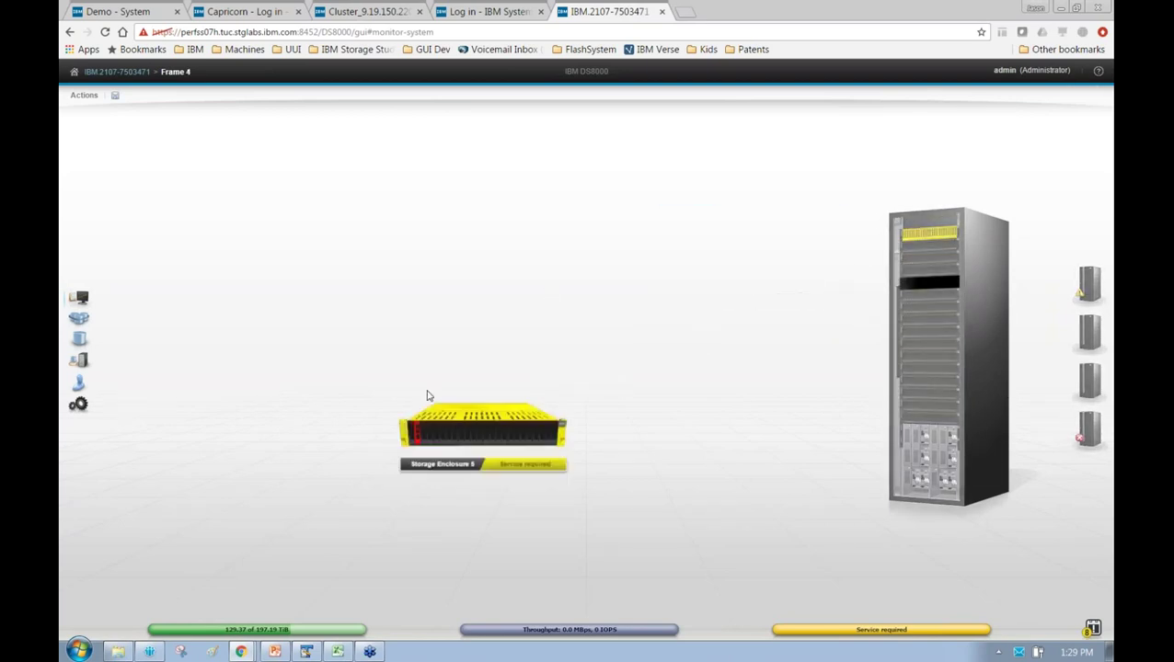
mouse_move(394, 441)
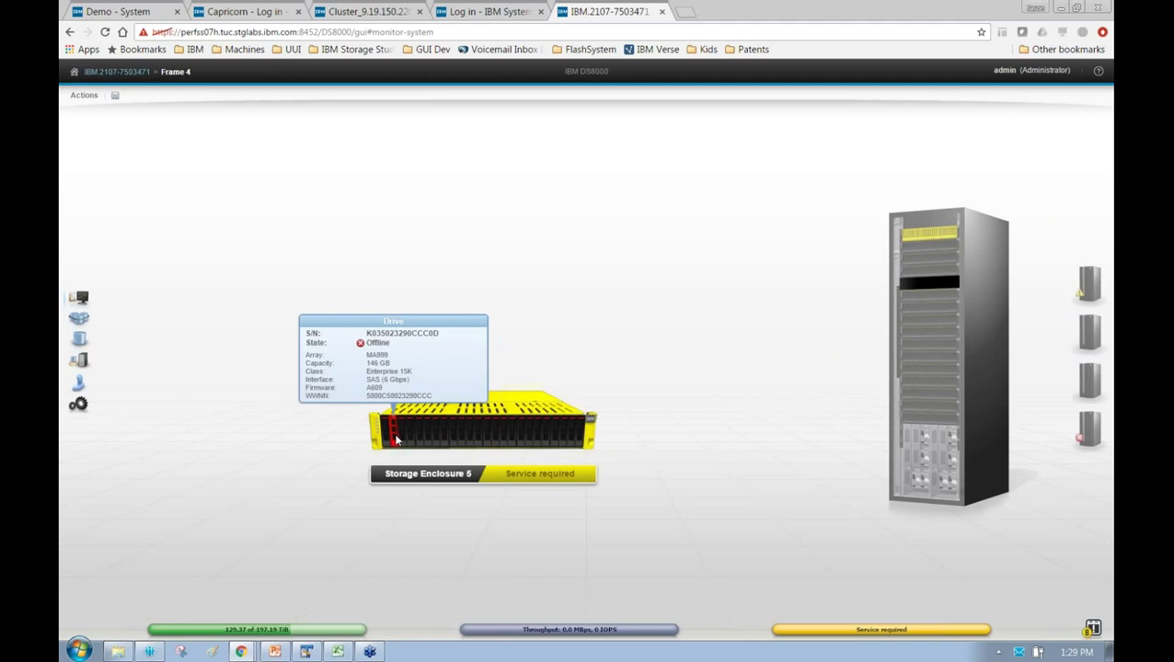
click(797, 189)
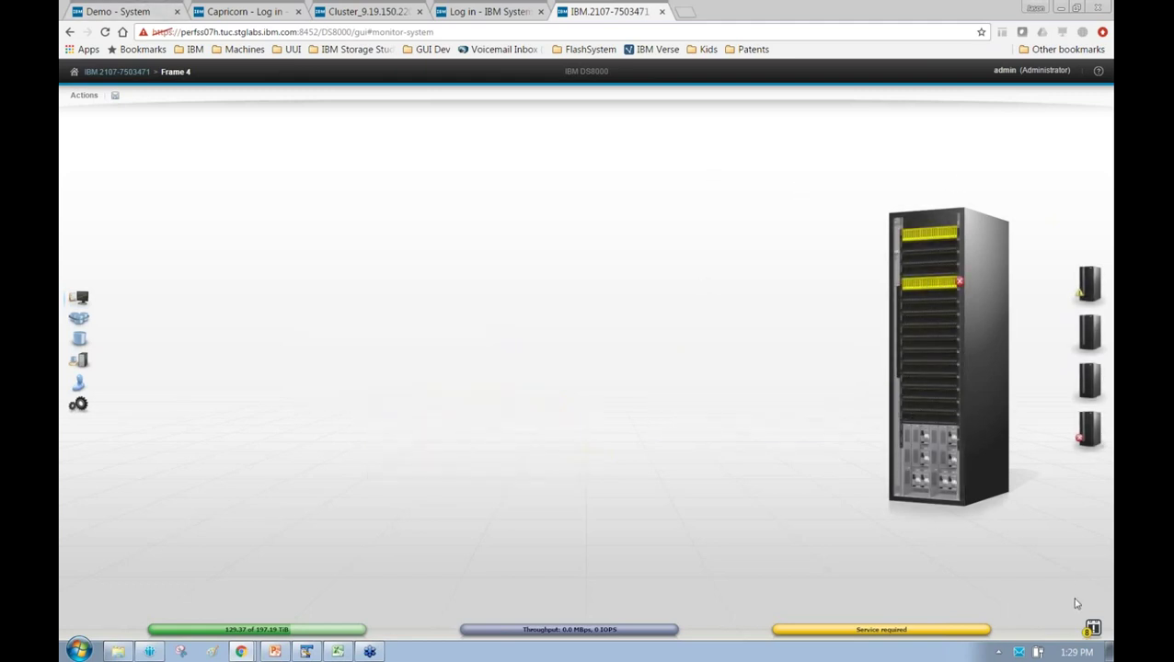
mouse_move(878, 628)
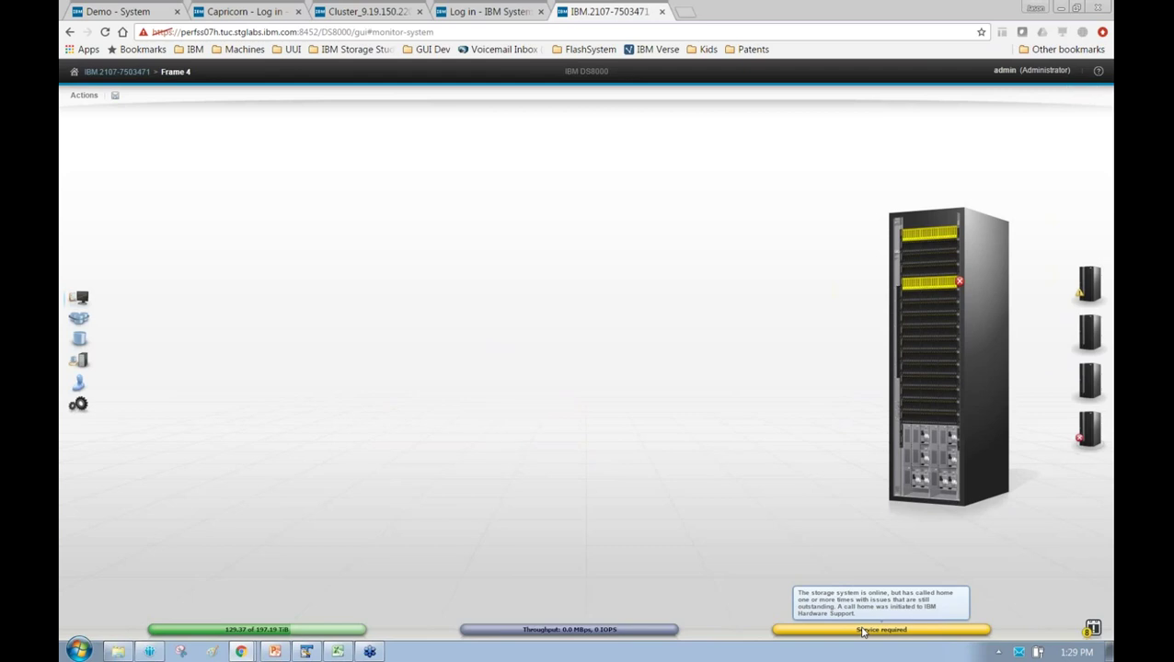
mouse_move(1091, 631)
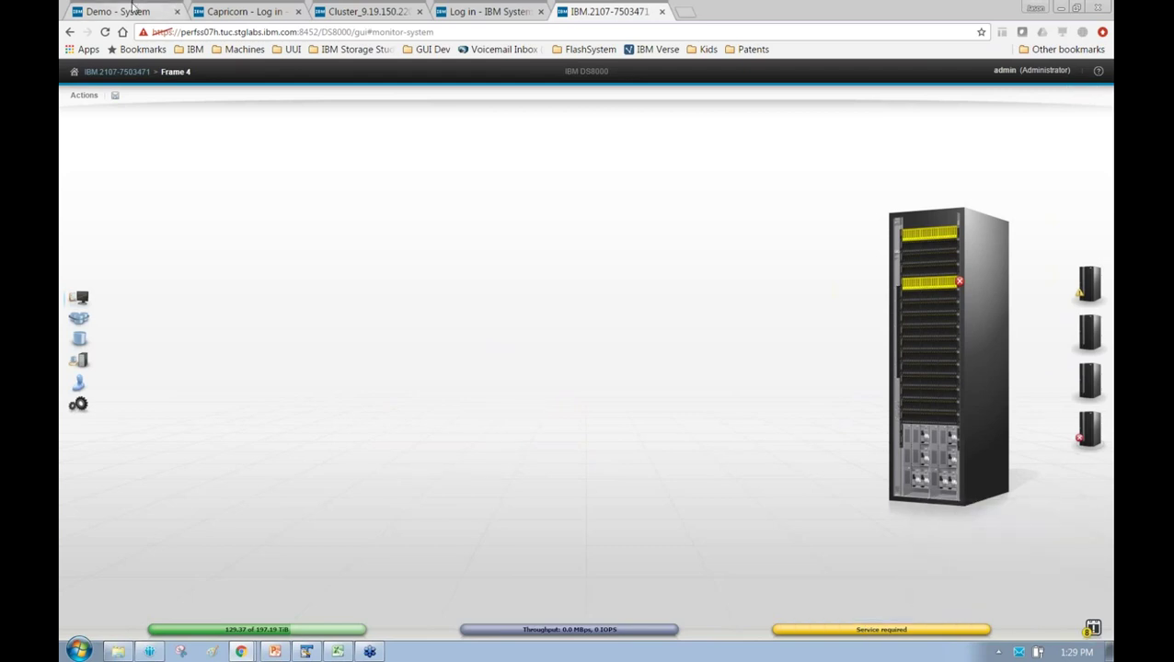
click(166, 9)
Open Monitoring > Events and review the System renamed and Easy Tier mode modified event details
mouse_move(81, 292)
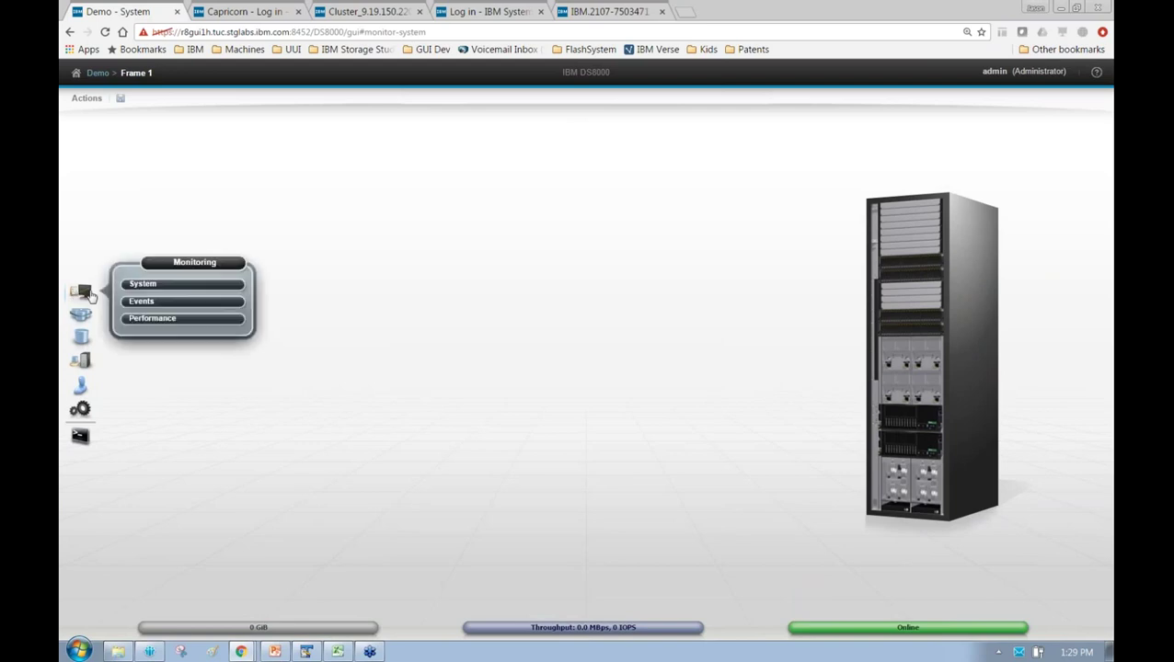
click(172, 310)
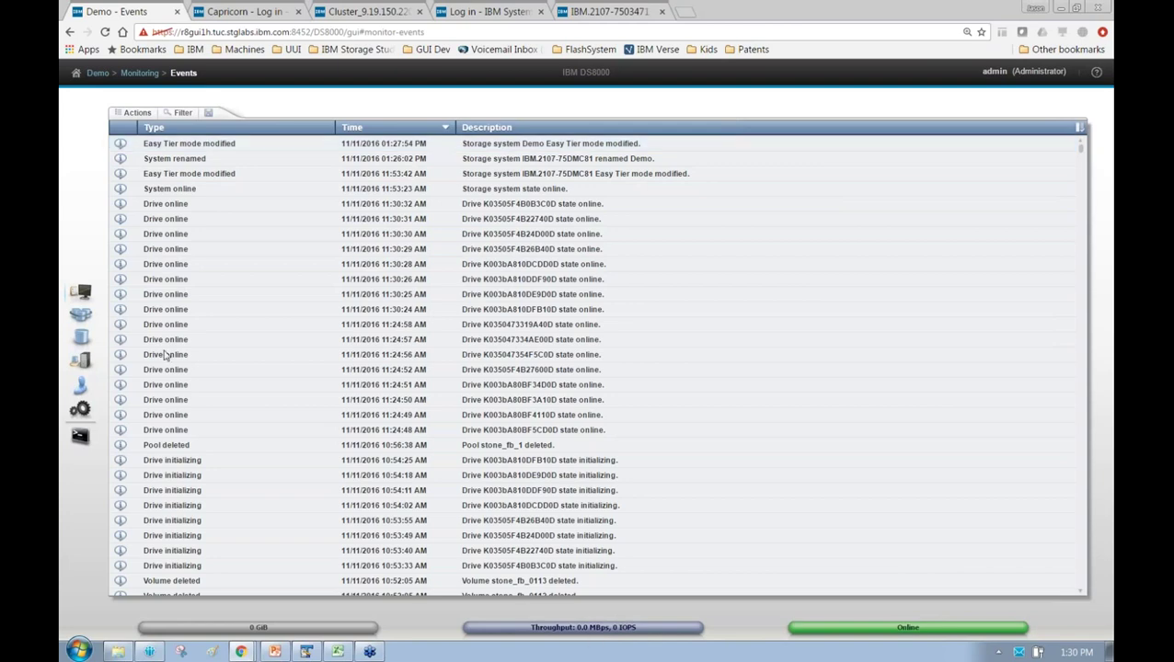
double_click(174, 159)
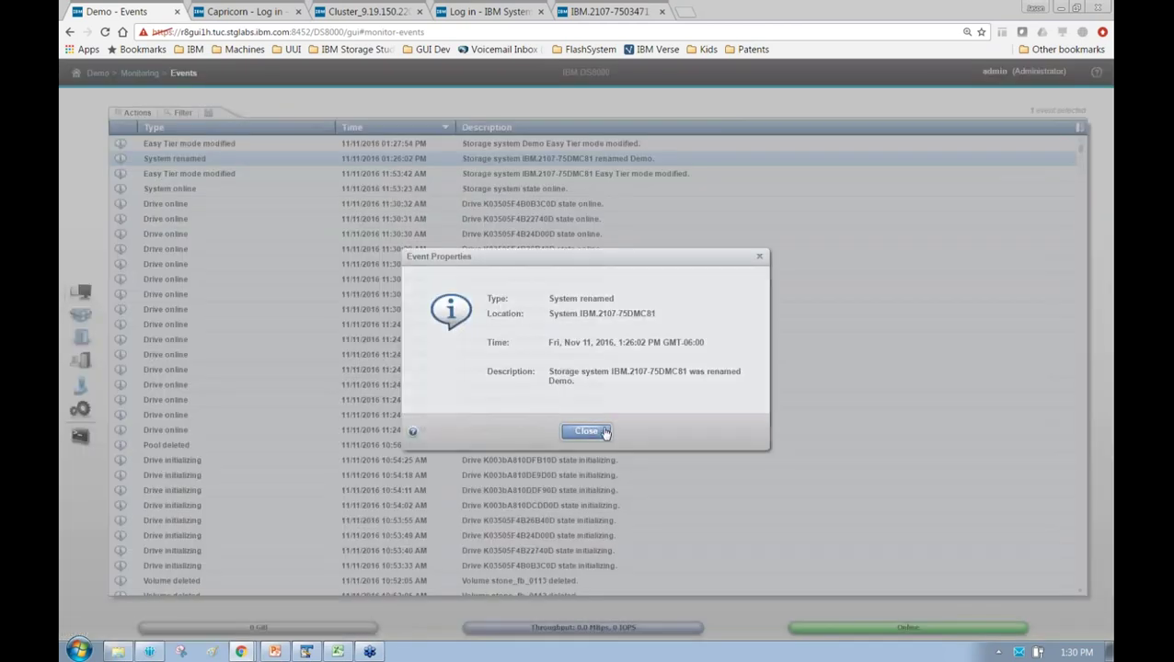
click(586, 430)
double_click(597, 145)
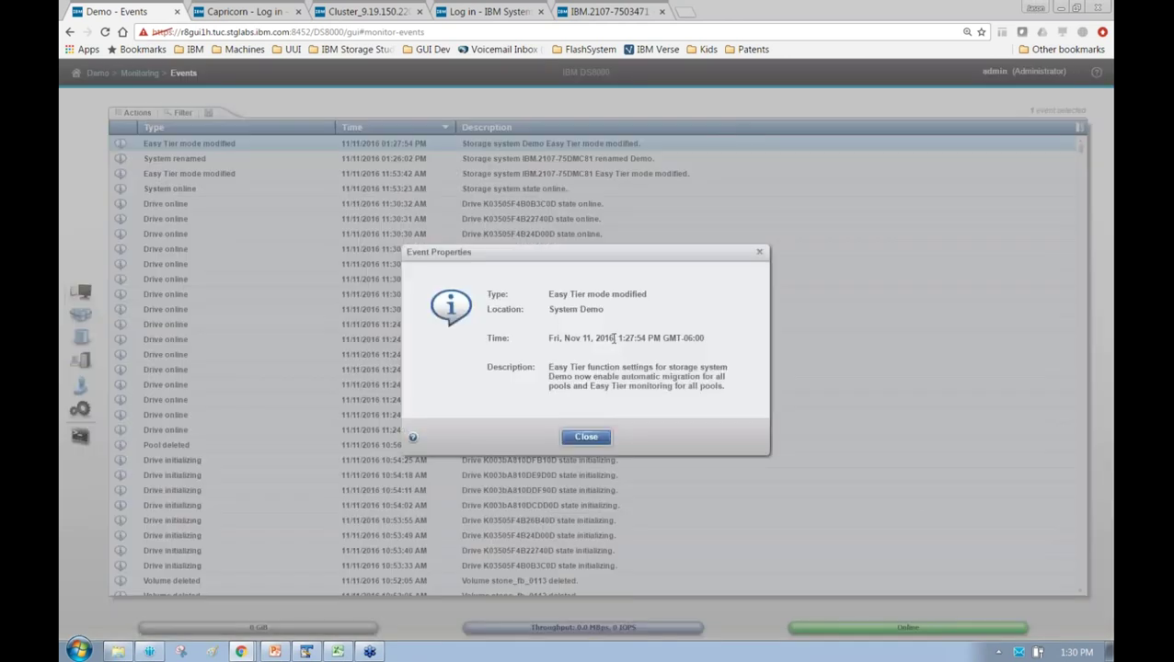
click(593, 438)
Select the Drive online, Pool deleted and Drive initializing events and scroll down the log
click(185, 202)
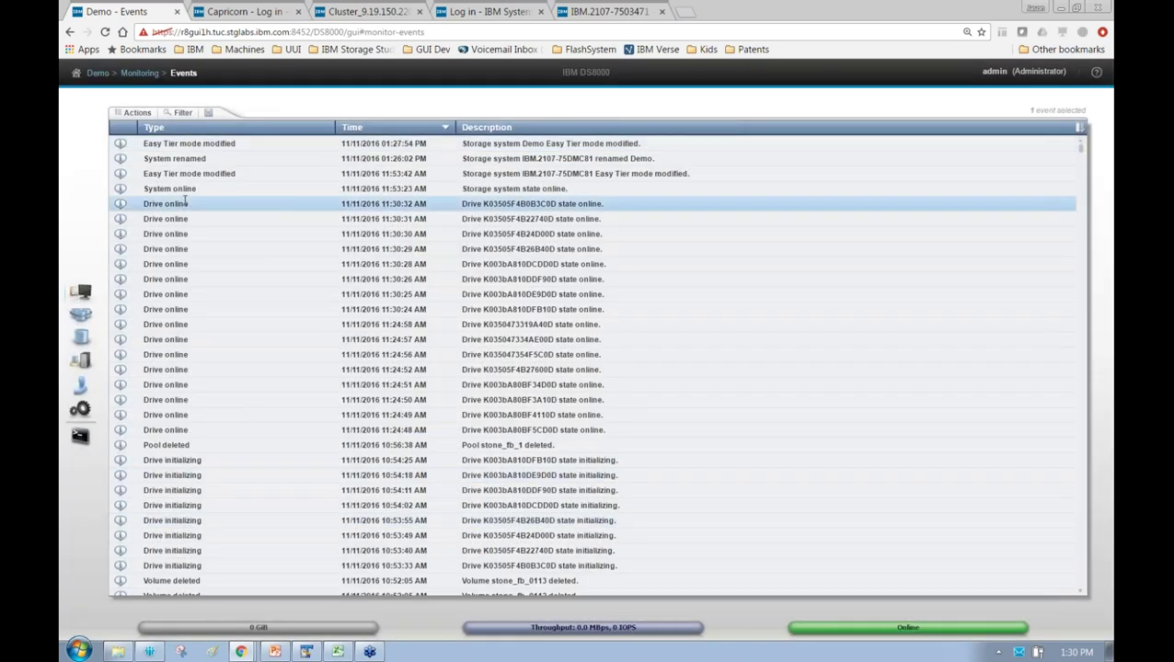
click(191, 267)
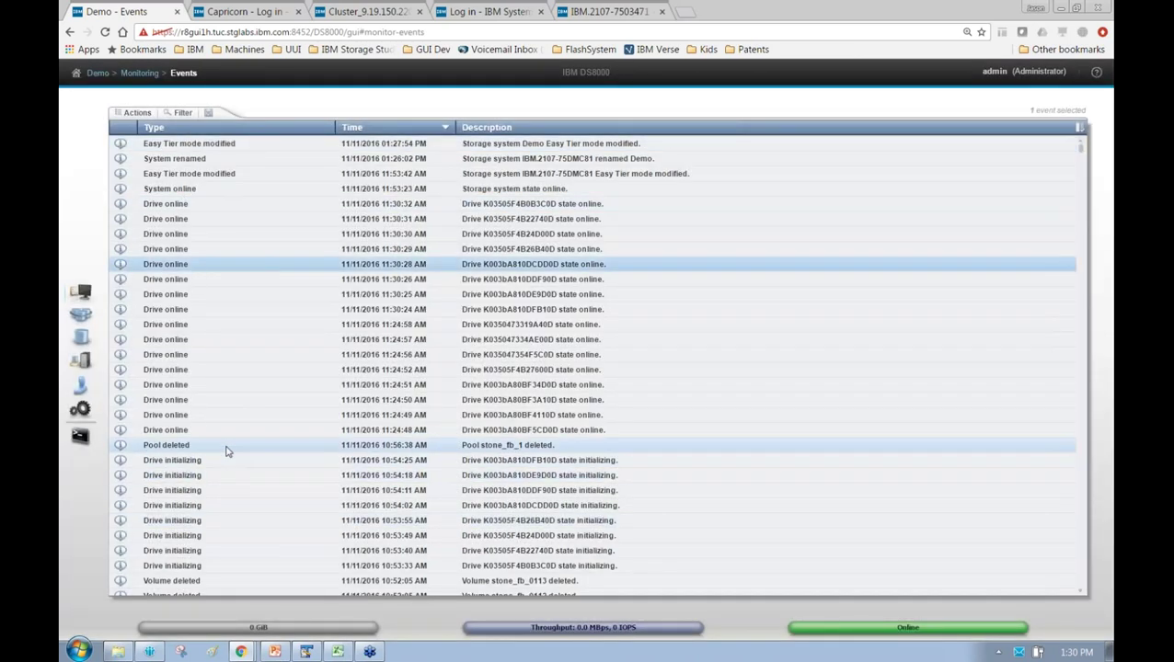
click(228, 451)
click(241, 475)
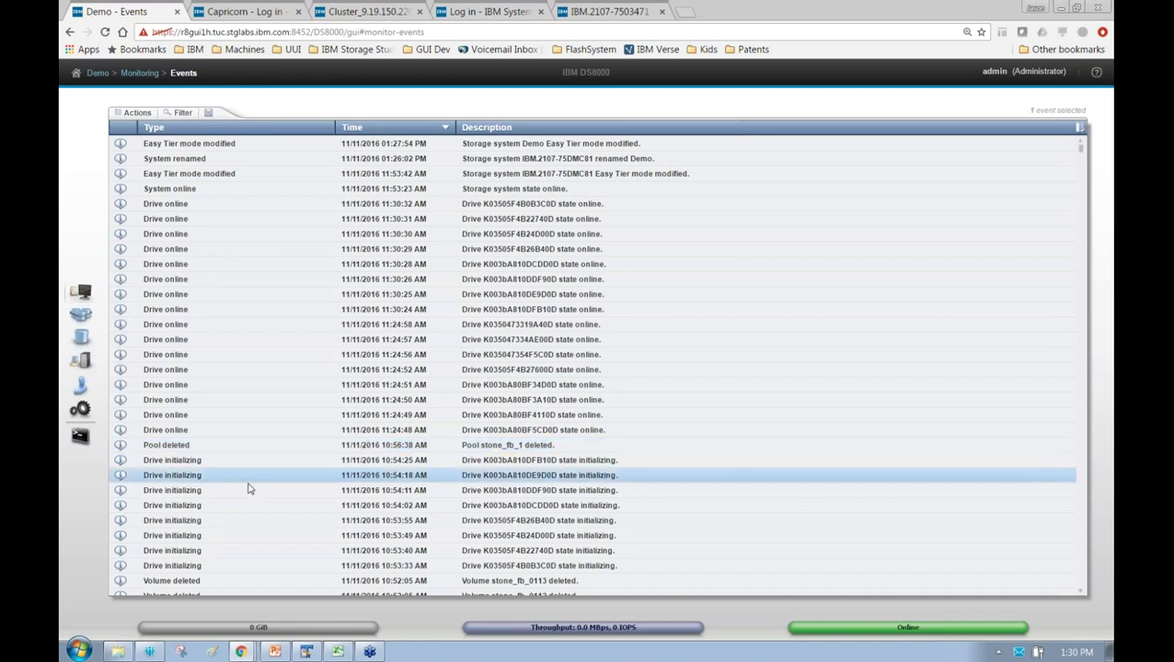
scroll(464, 470, down, 5)
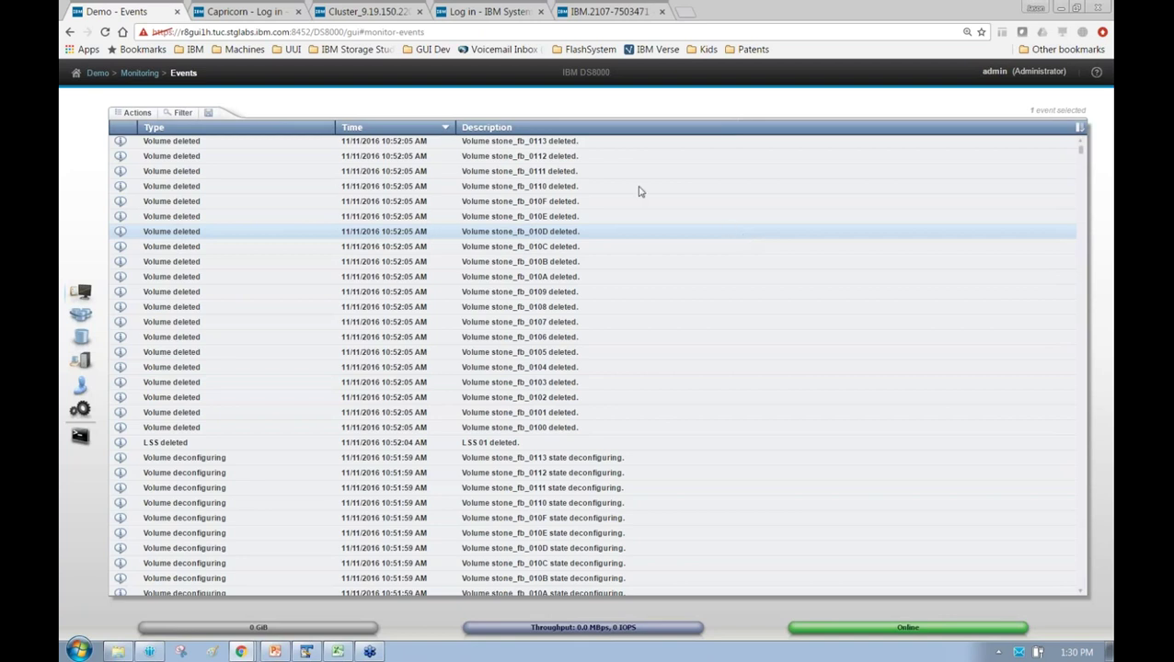
Start adding a syslog server past the TLS warning, cancel it, and return to Monitoring > System
mouse_move(89, 416)
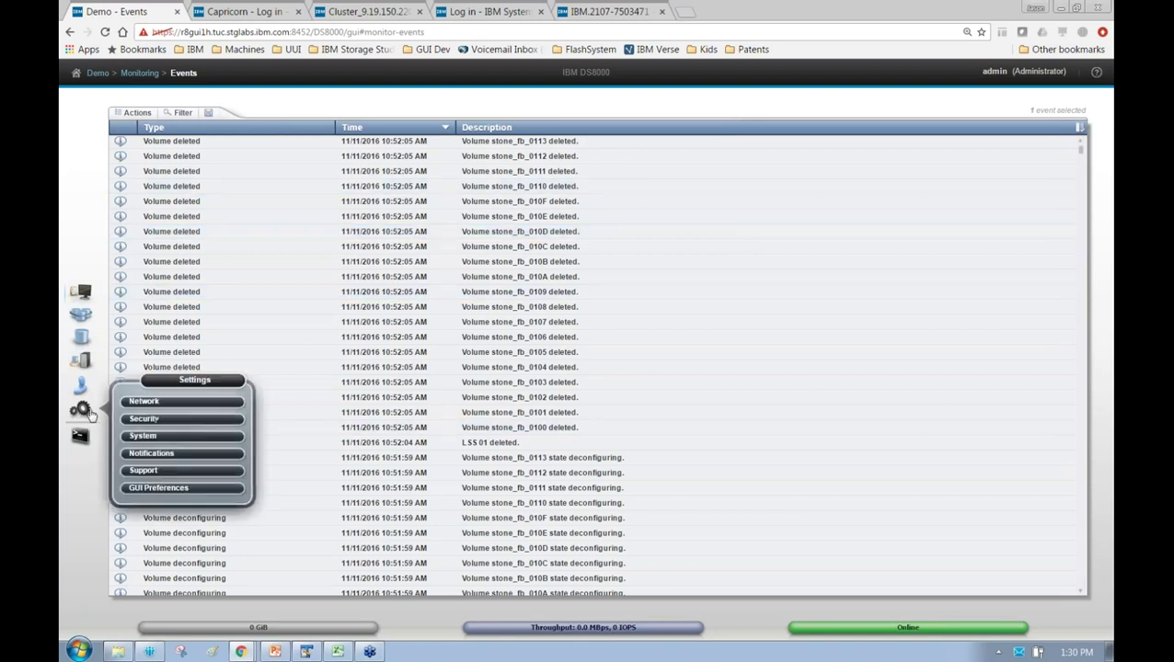
click(152, 453)
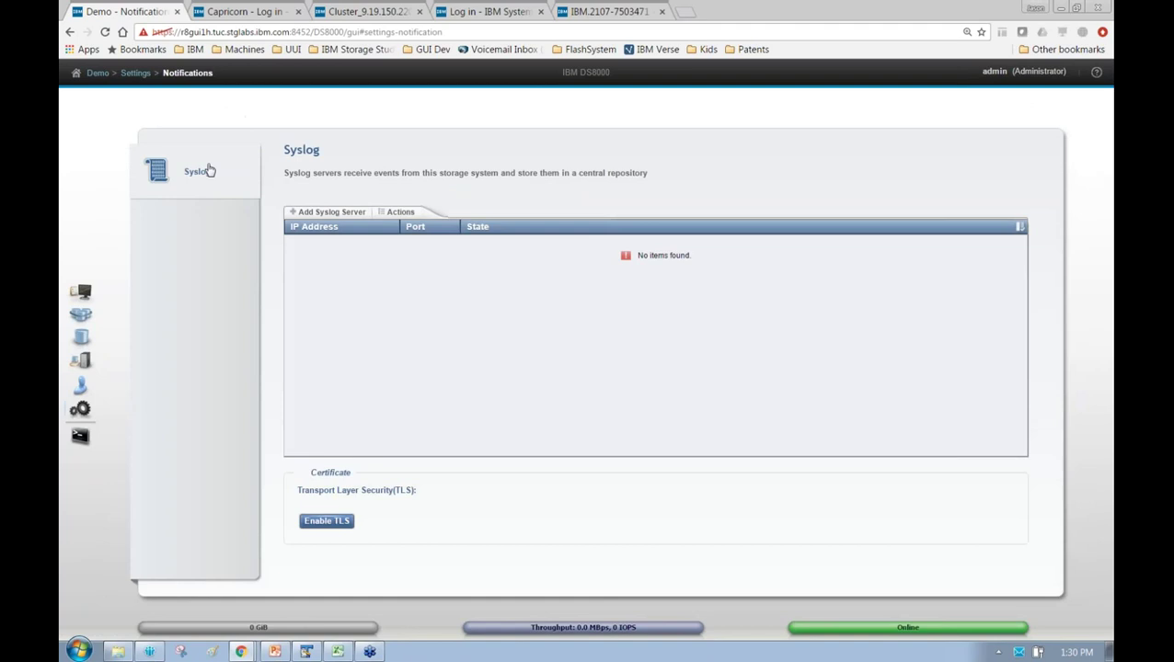
click(359, 215)
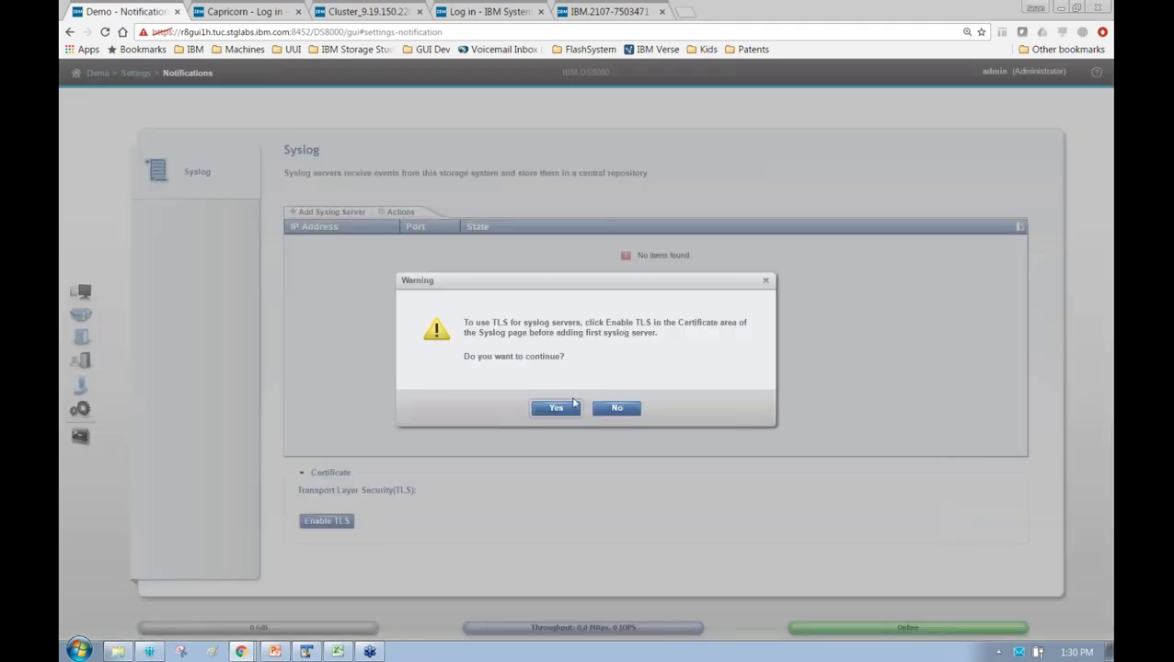
click(545, 411)
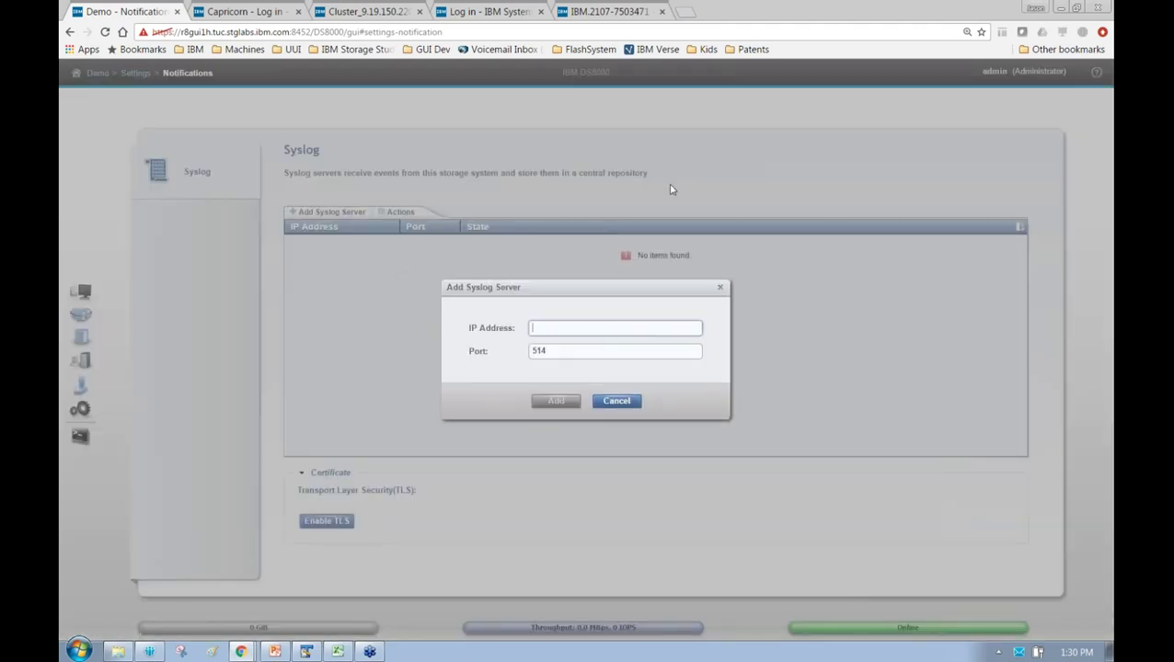
click(616, 402)
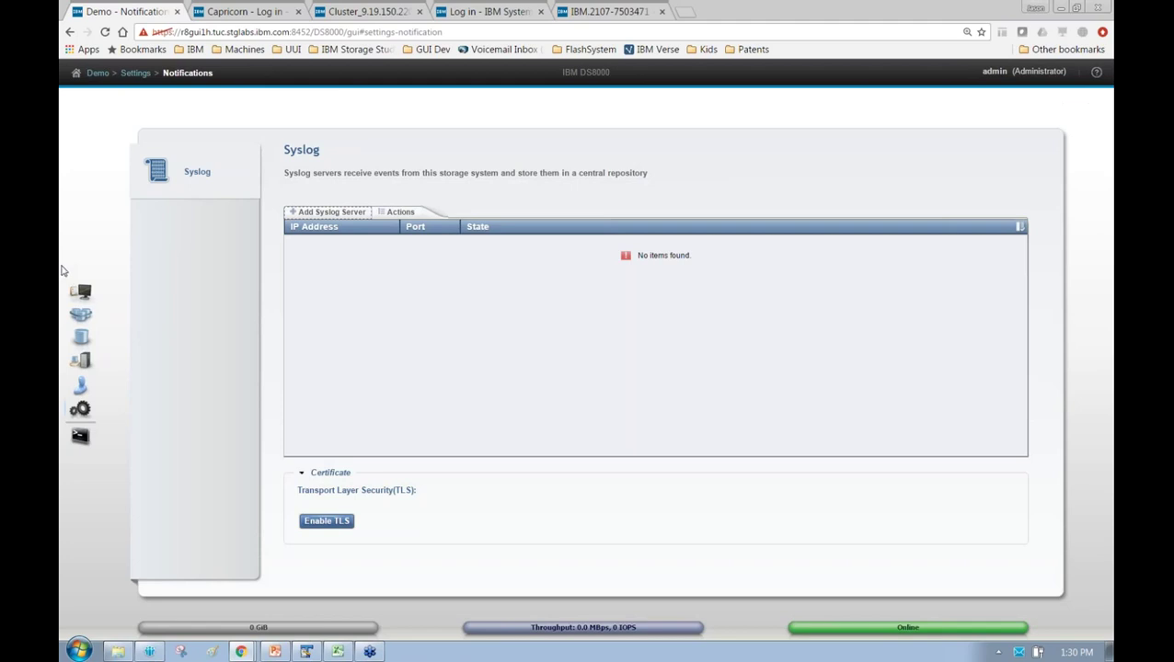
click(81, 292)
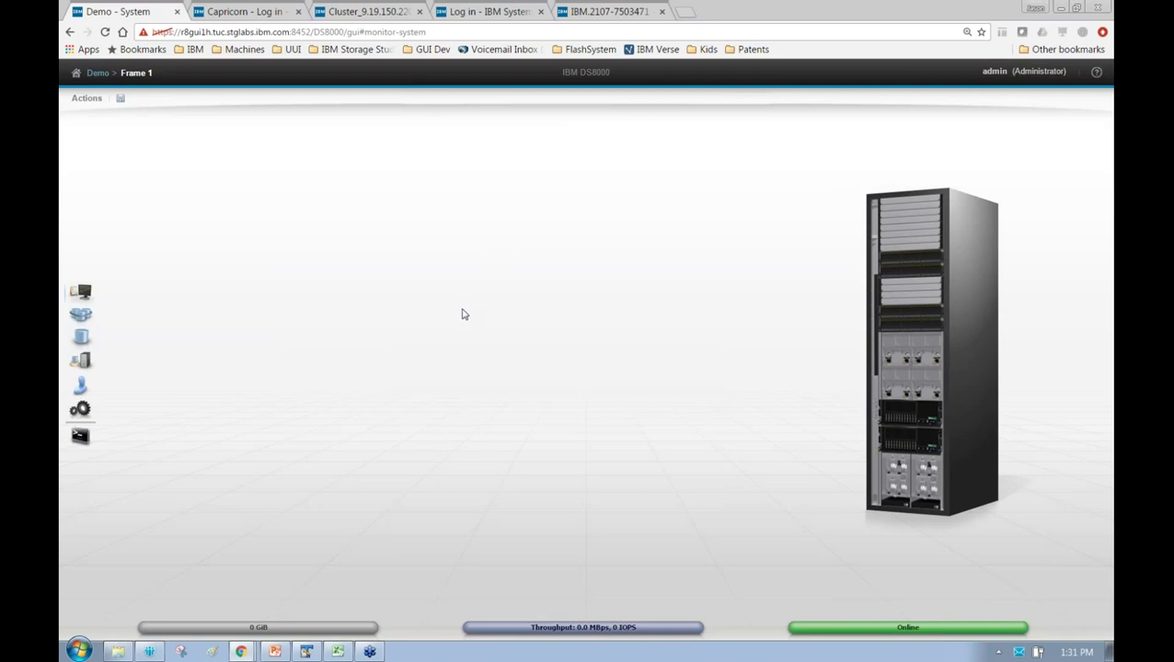
Show the export dropdown next to Actions with the system and performance summary options
click(119, 101)
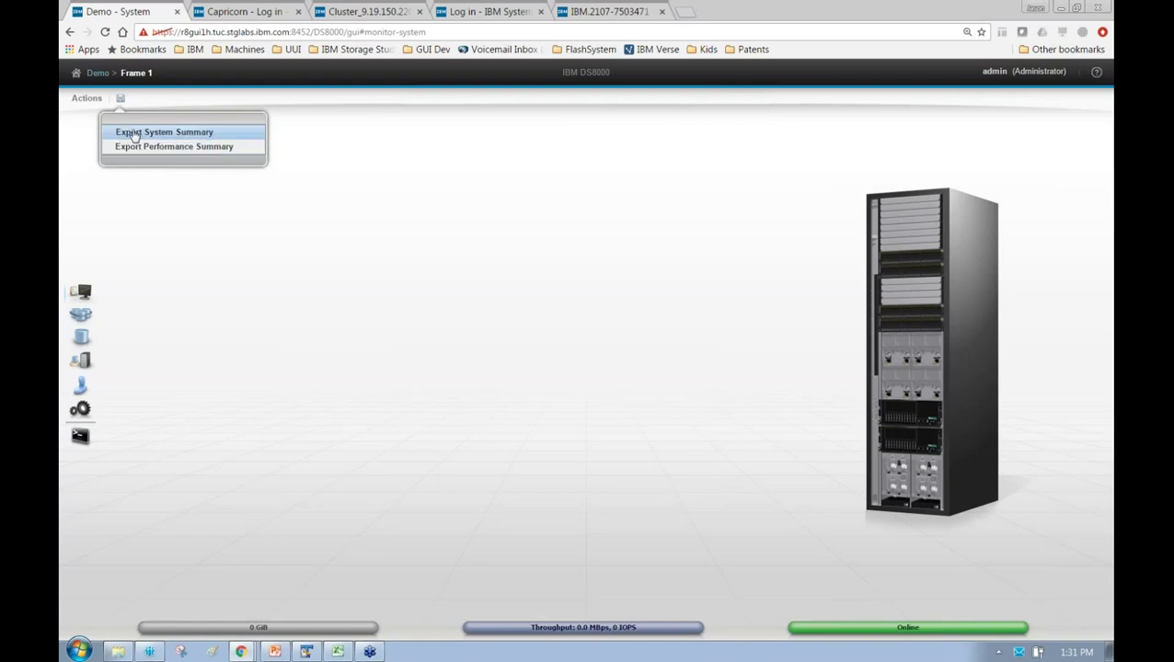
Export the Demo system summary and view Demo_StgSysSummary_20161111.csv in Excel from cell A2
click(134, 133)
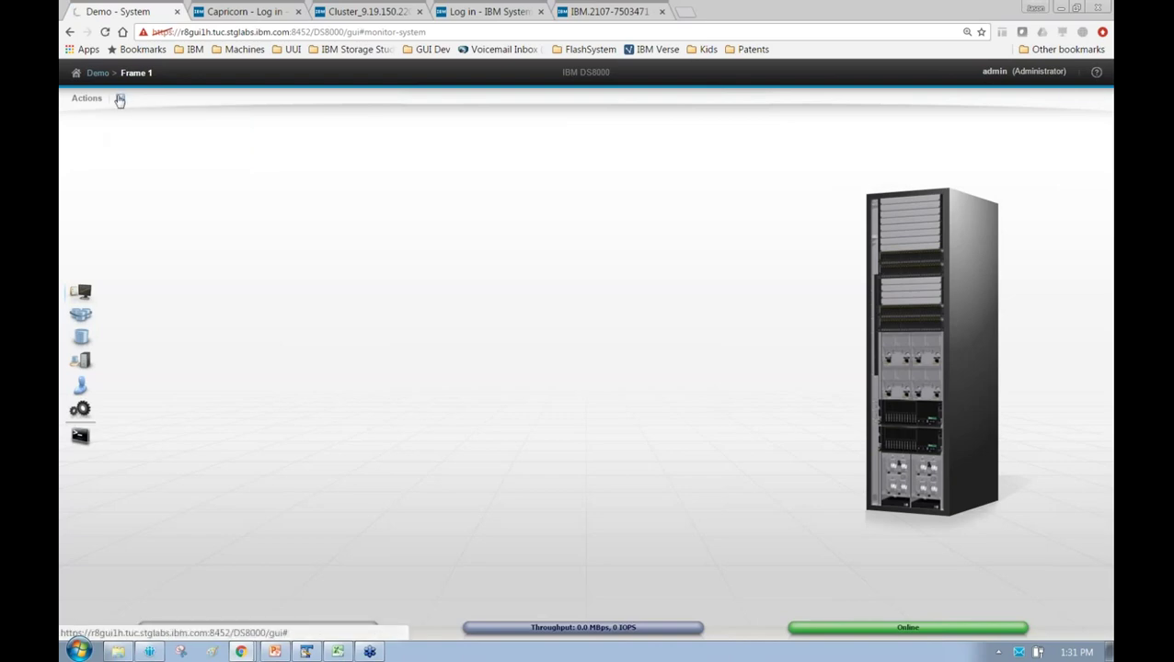
key(alt+Tab)
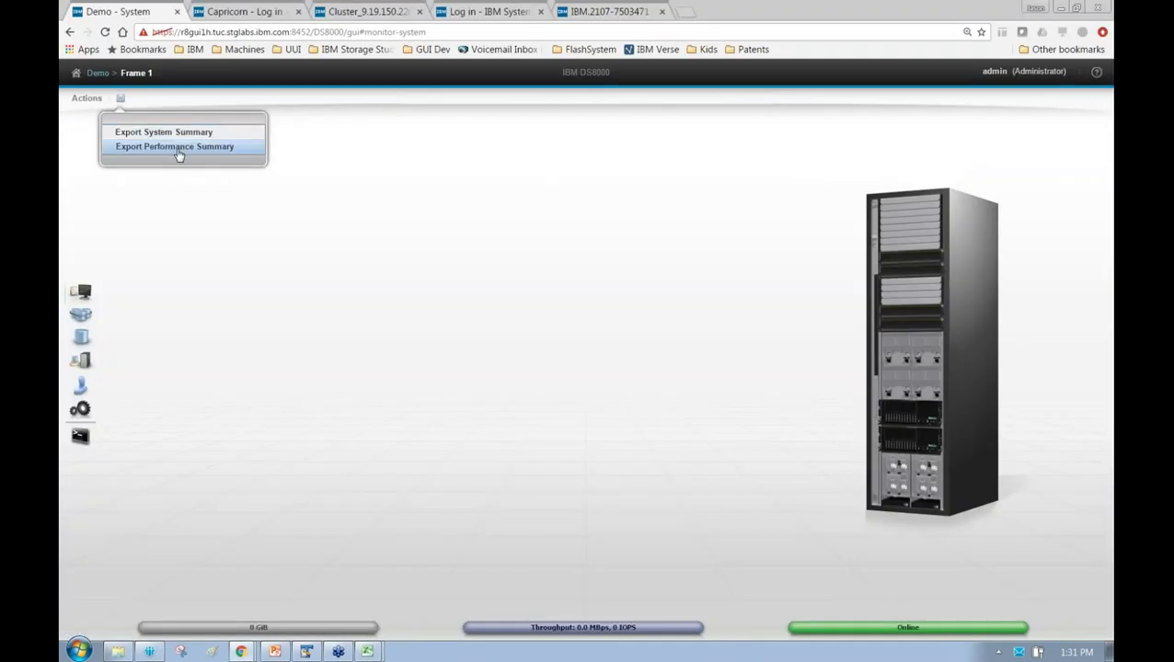
key(alt+Tab)
key(Down)
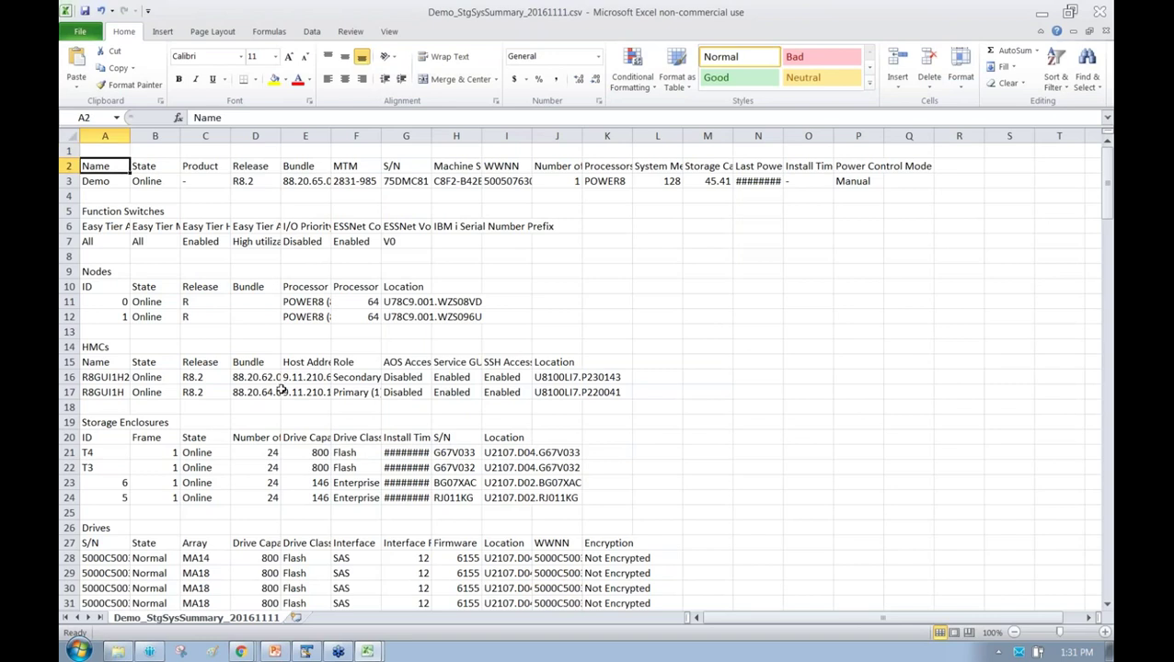
Scroll the summary, jump from E26 to the end of the drive list, then return to the browser
scroll(281, 388, down, 2)
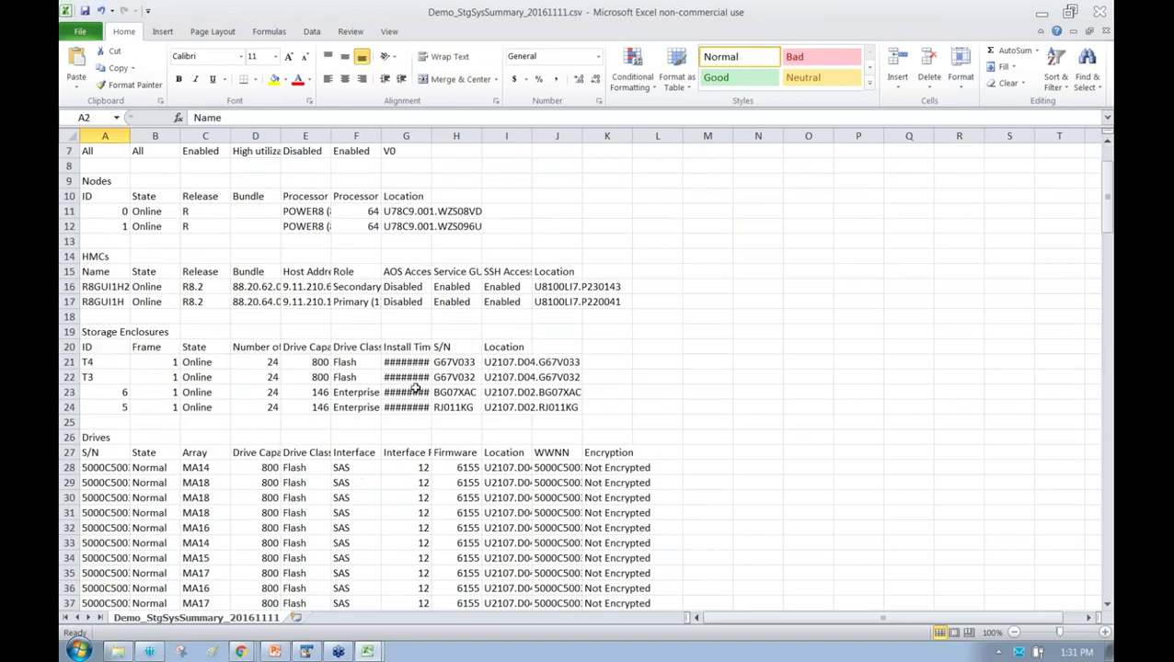
scroll(390, 374, up, 2)
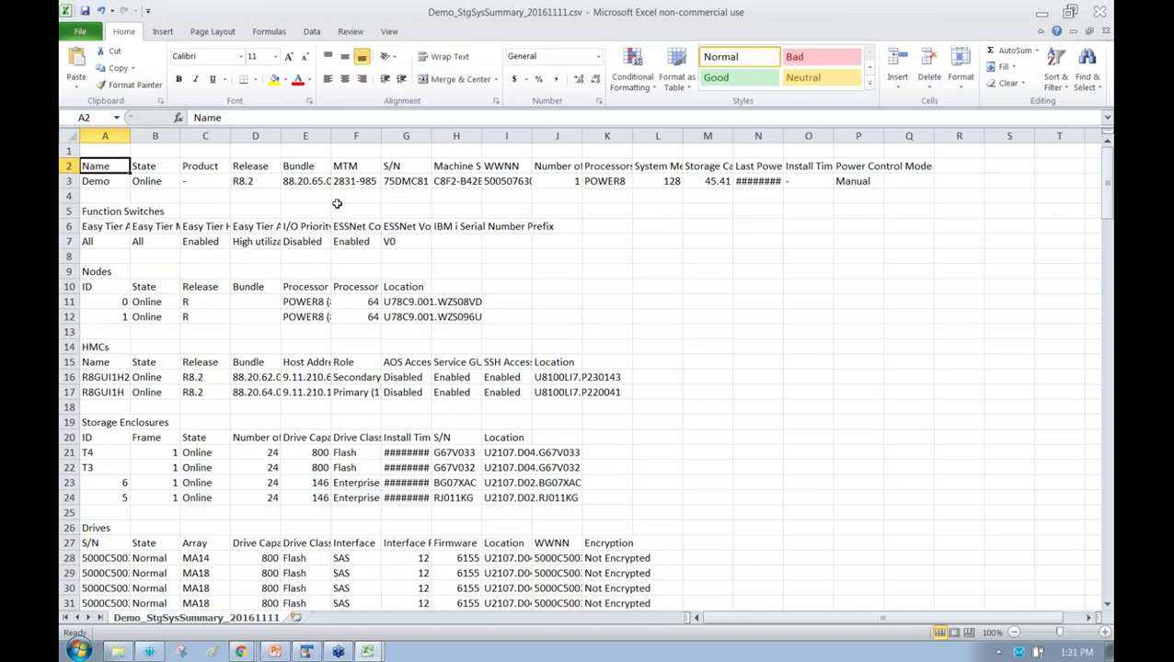
scroll(556, 288, down, 2)
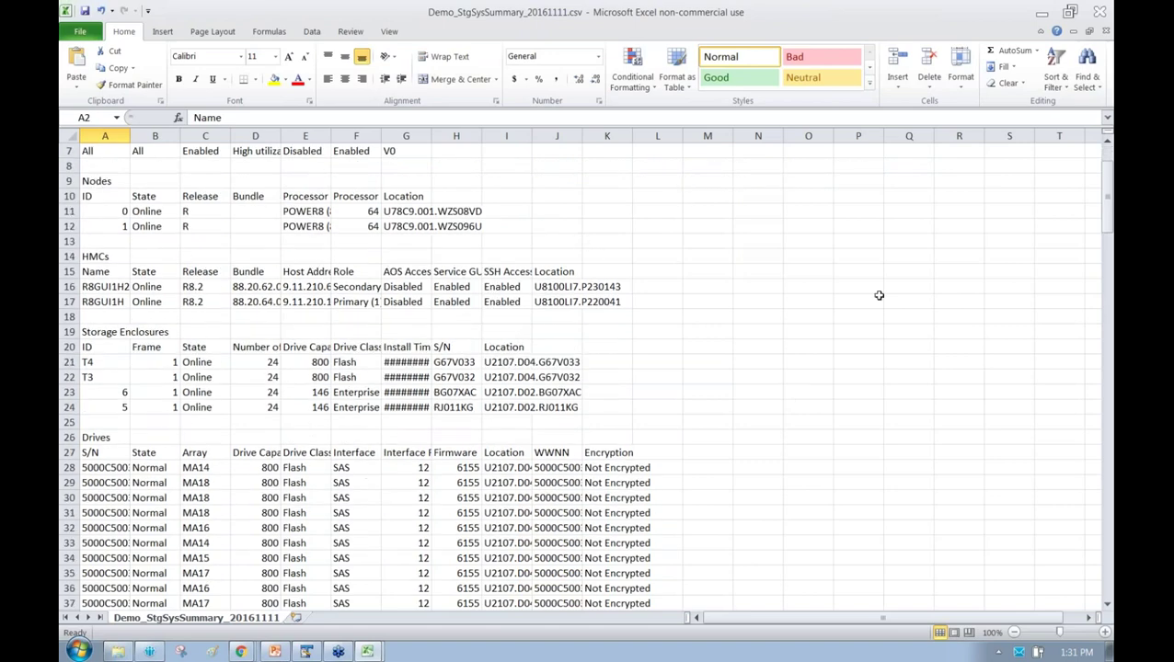
click(291, 434)
key(ctrl+Down)
key(ctrl+Down)
key(ctrl+Down)
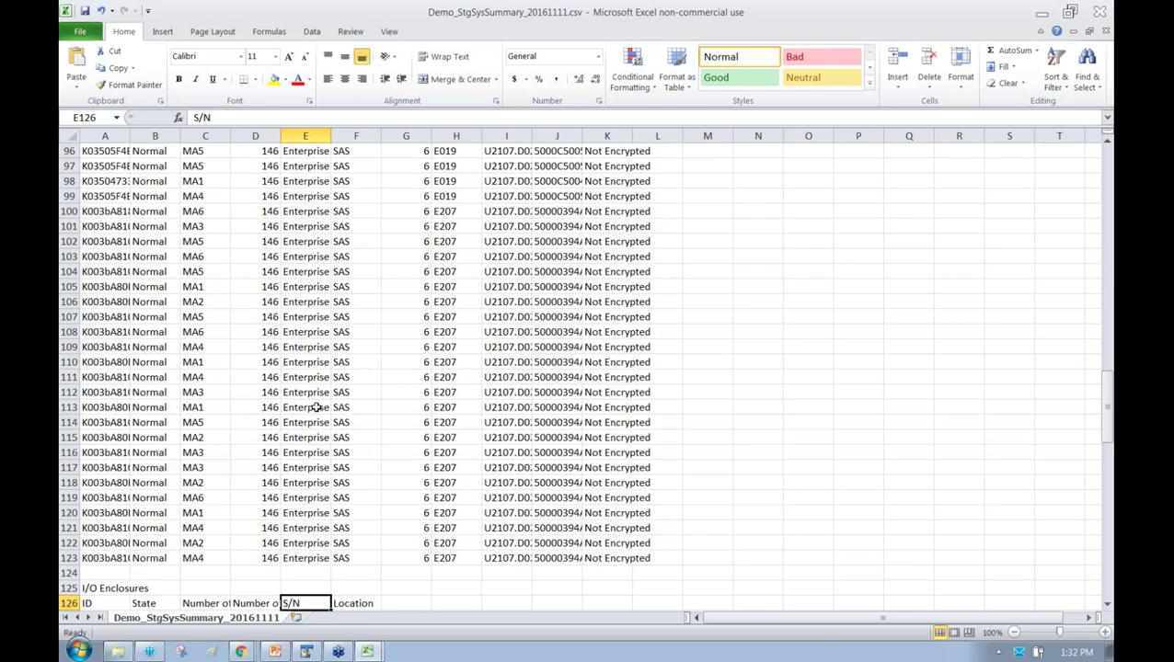
key(alt+Tab)
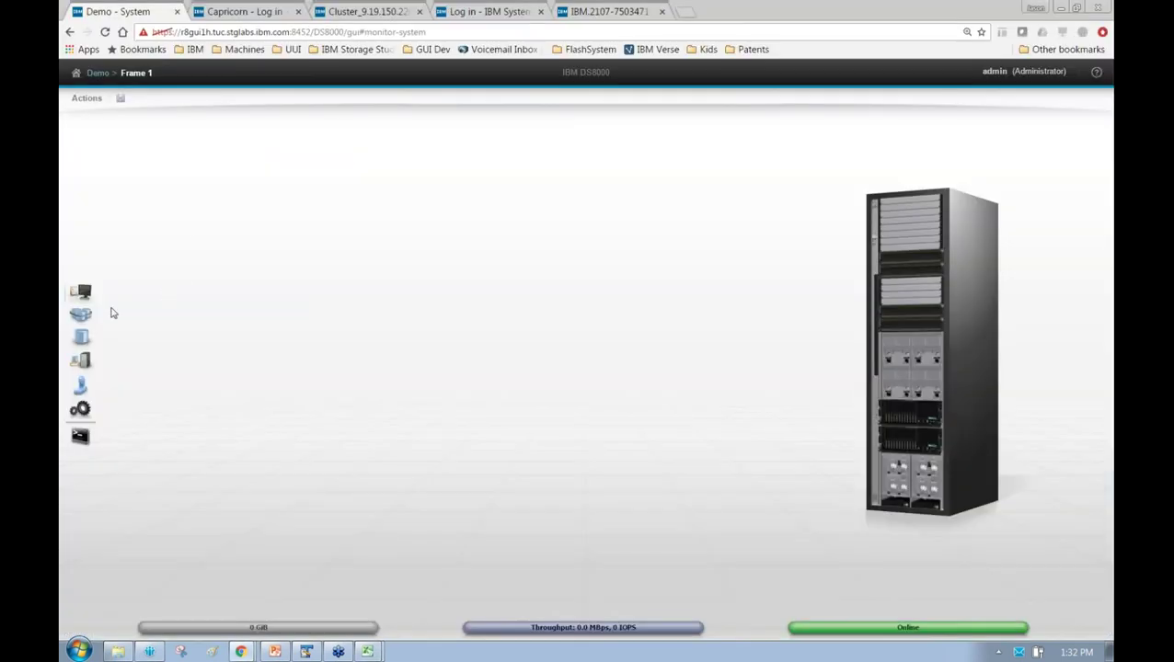
Reopen Monitoring > Events and choose Export Audit Log from the event export options
mouse_move(81, 291)
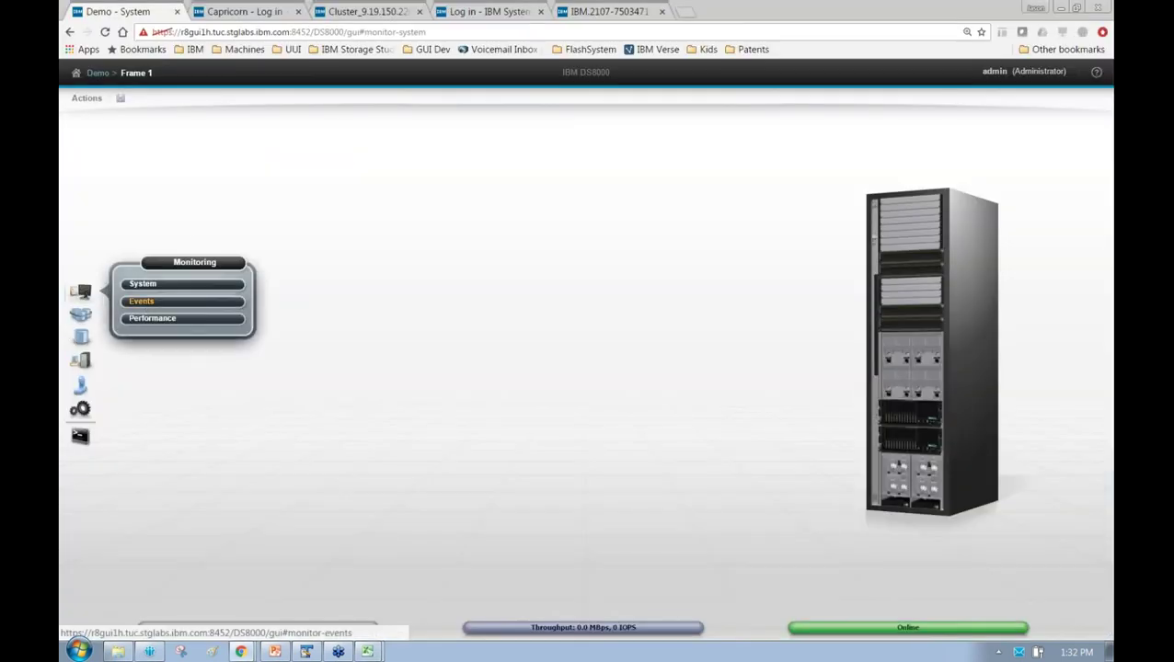
click(141, 301)
click(208, 112)
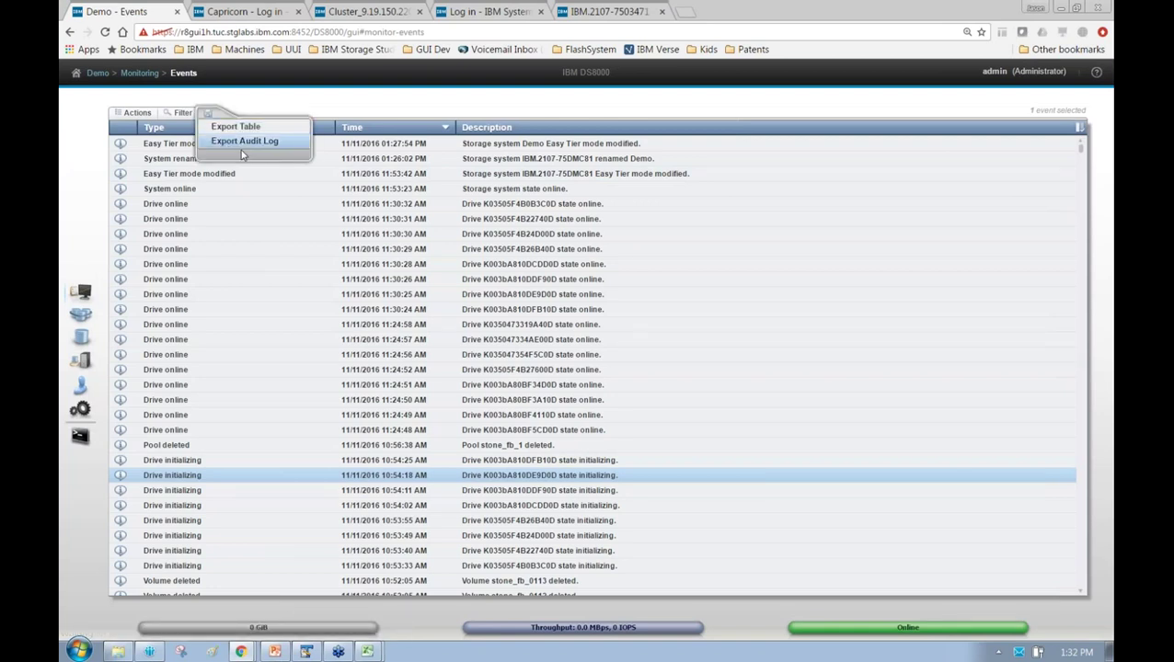
click(508, 118)
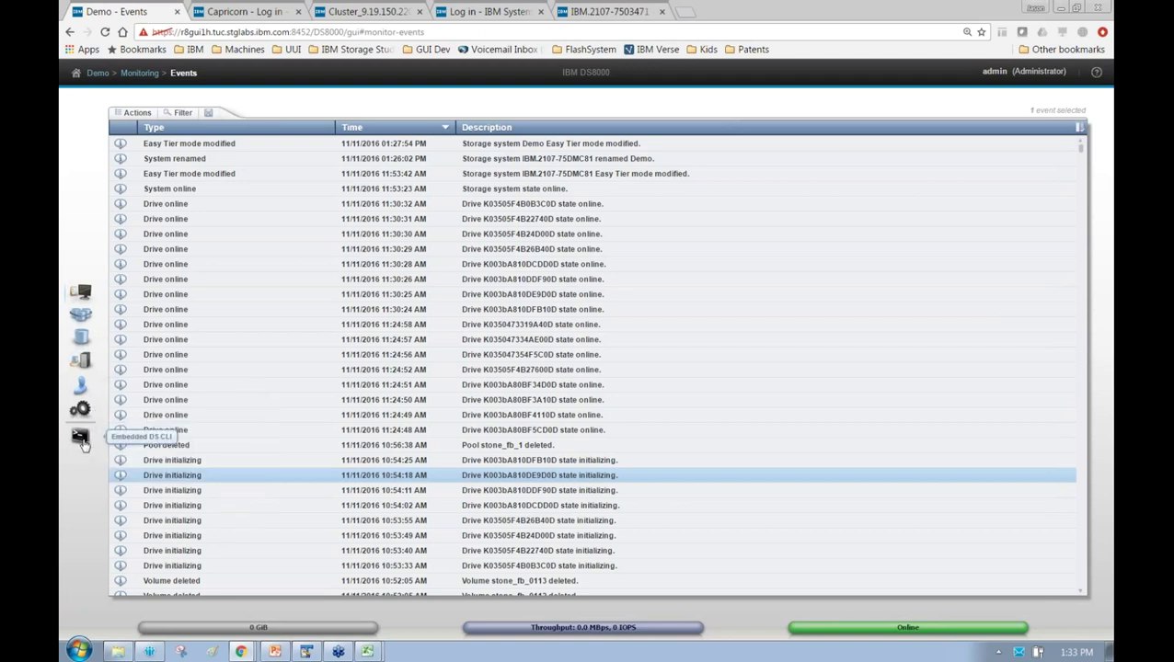
Close the Embedded DS CLI and show the Fibre Channel Ports list under Settings > Network
click(81, 438)
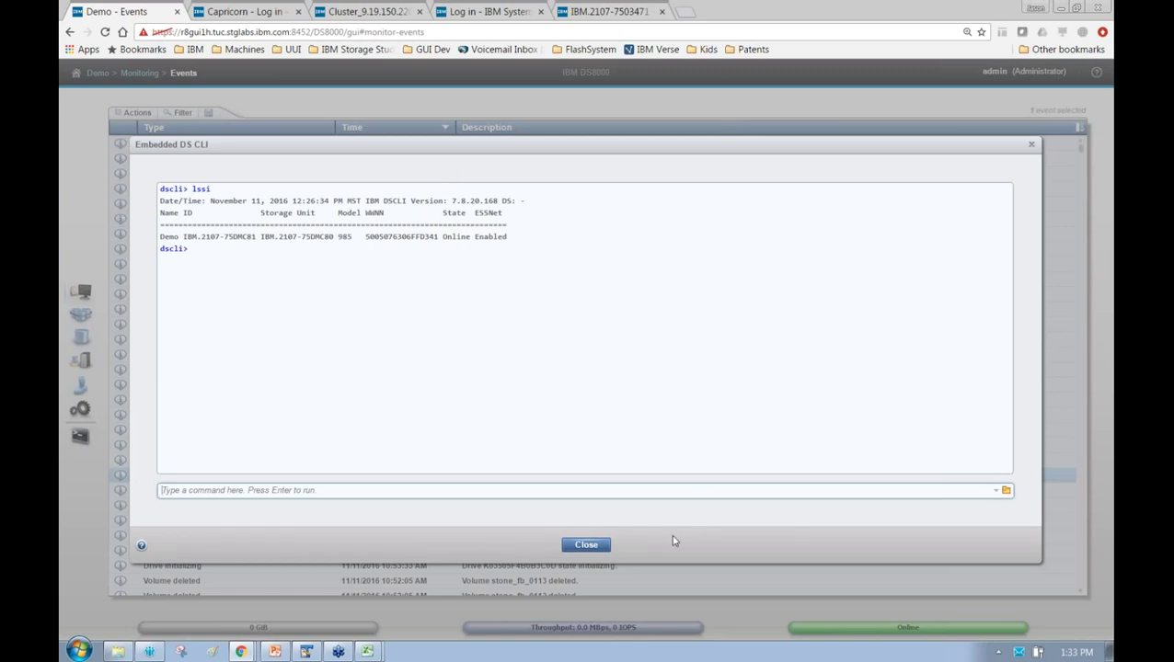
click(587, 548)
click(587, 552)
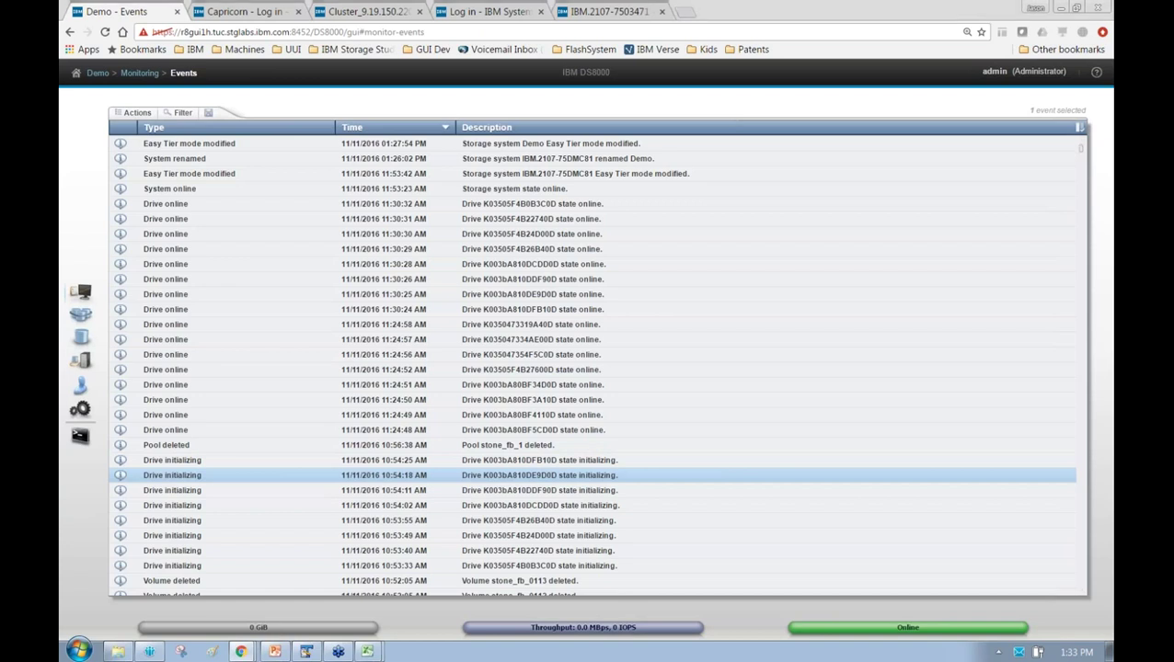
mouse_move(80, 409)
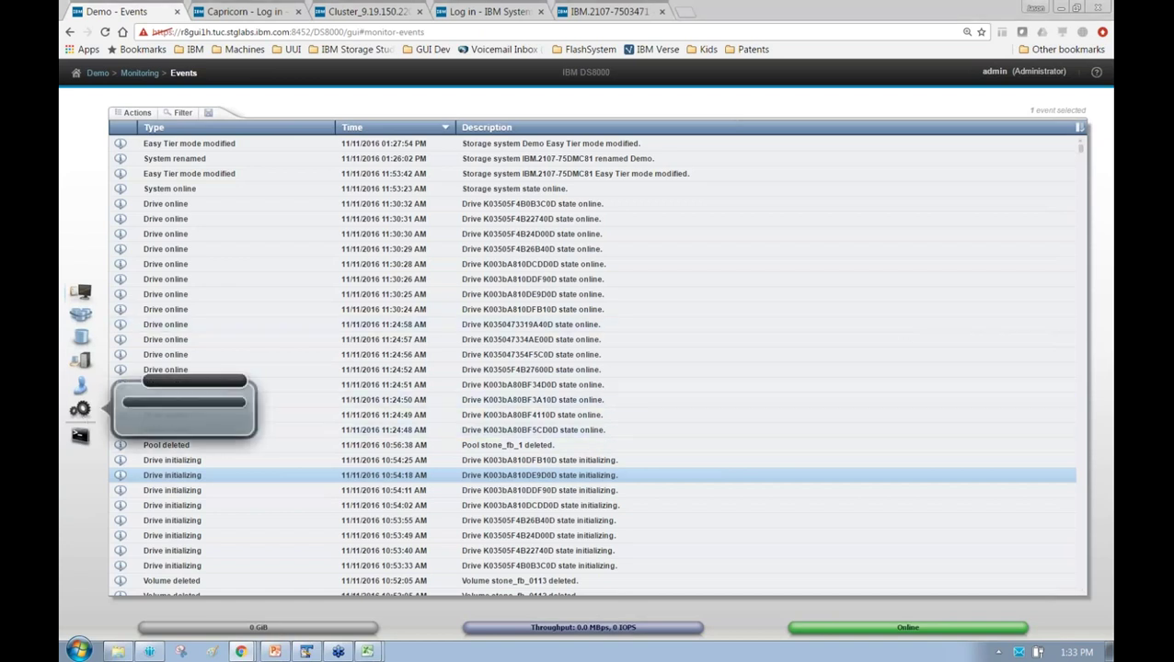
click(184, 402)
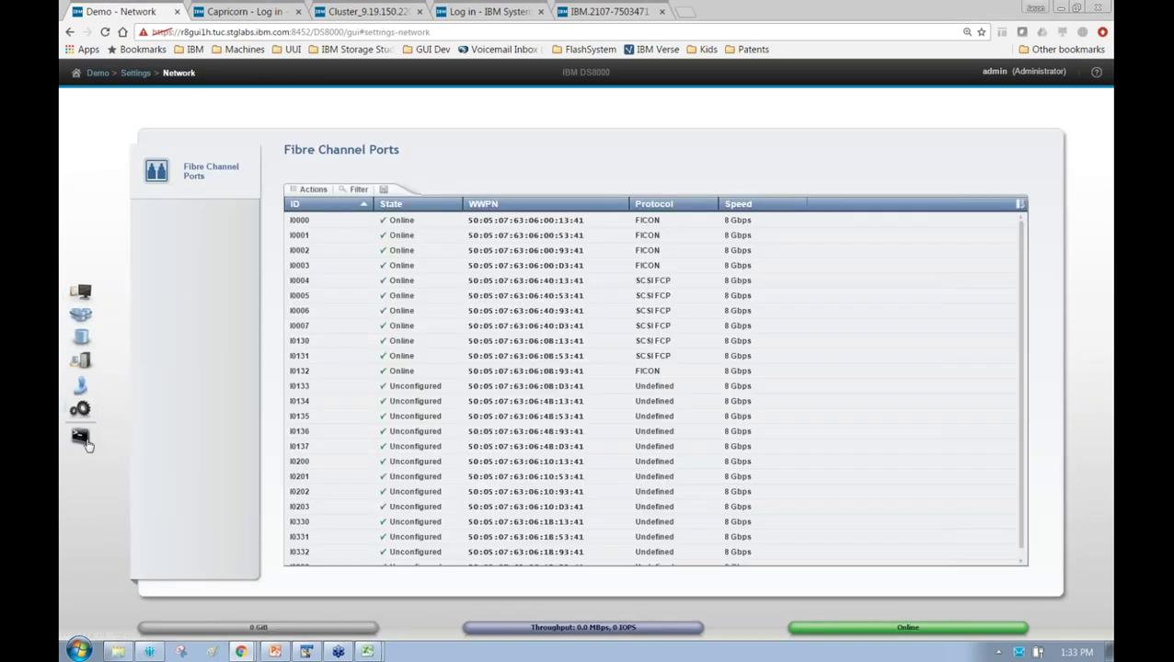
Reopen the Embedded DS CLI briefly, then close it again
click(87, 446)
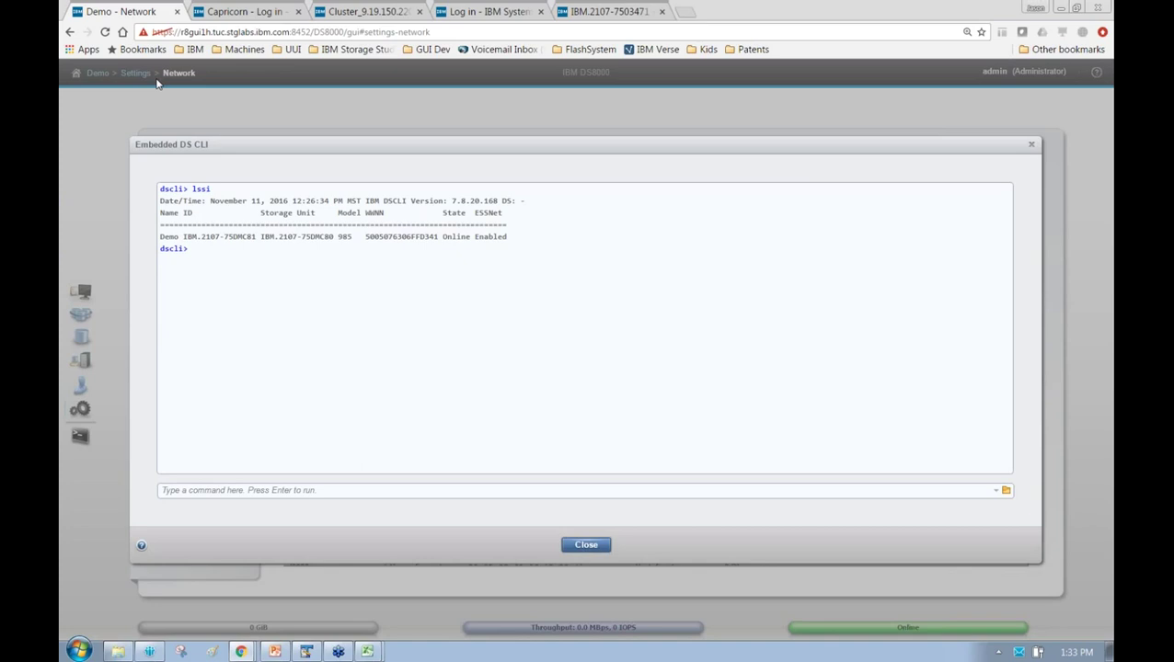
click(322, 492)
click(581, 545)
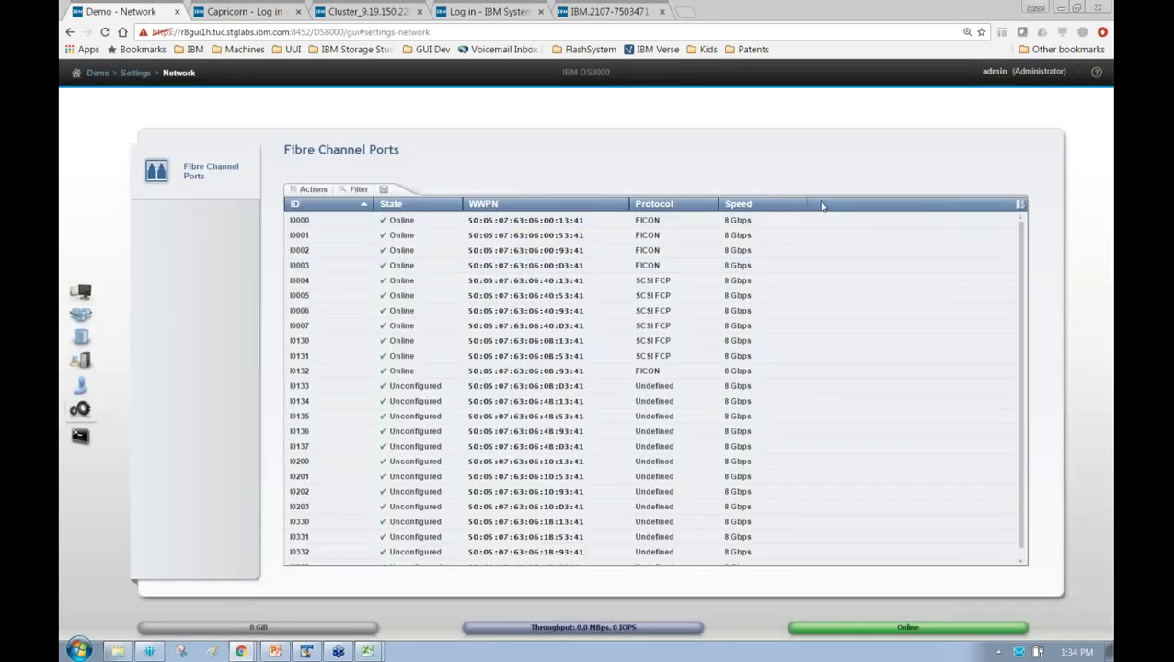
Browse the Pools > Arrays by Pool, Hosts and Users pages
mouse_move(81, 318)
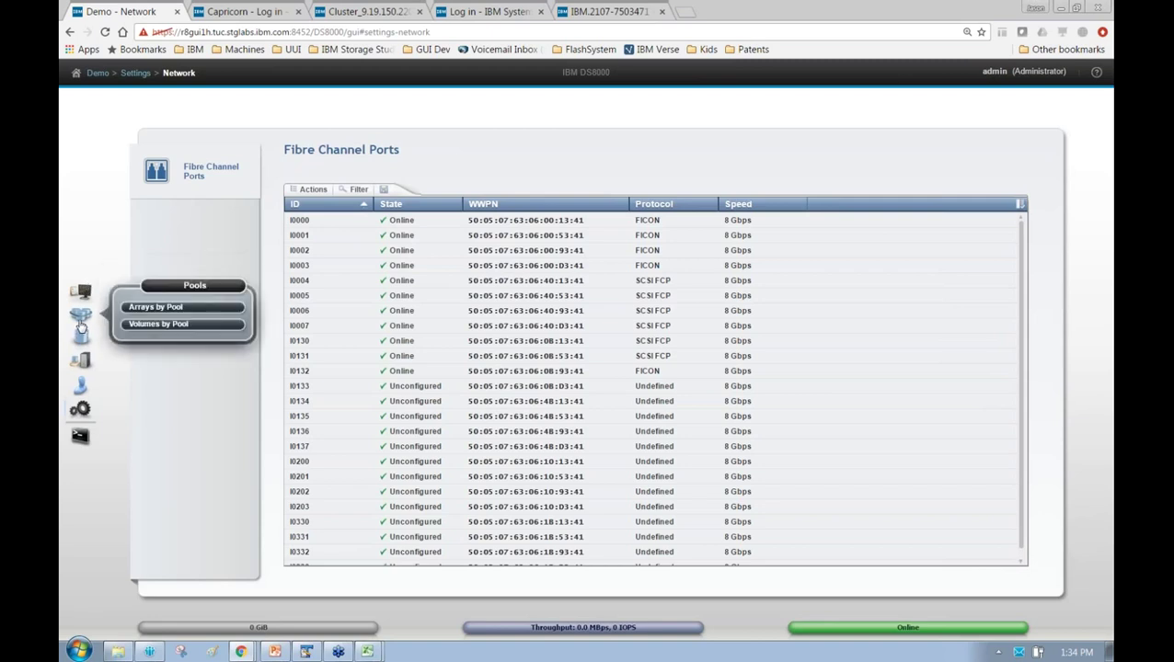
click(169, 314)
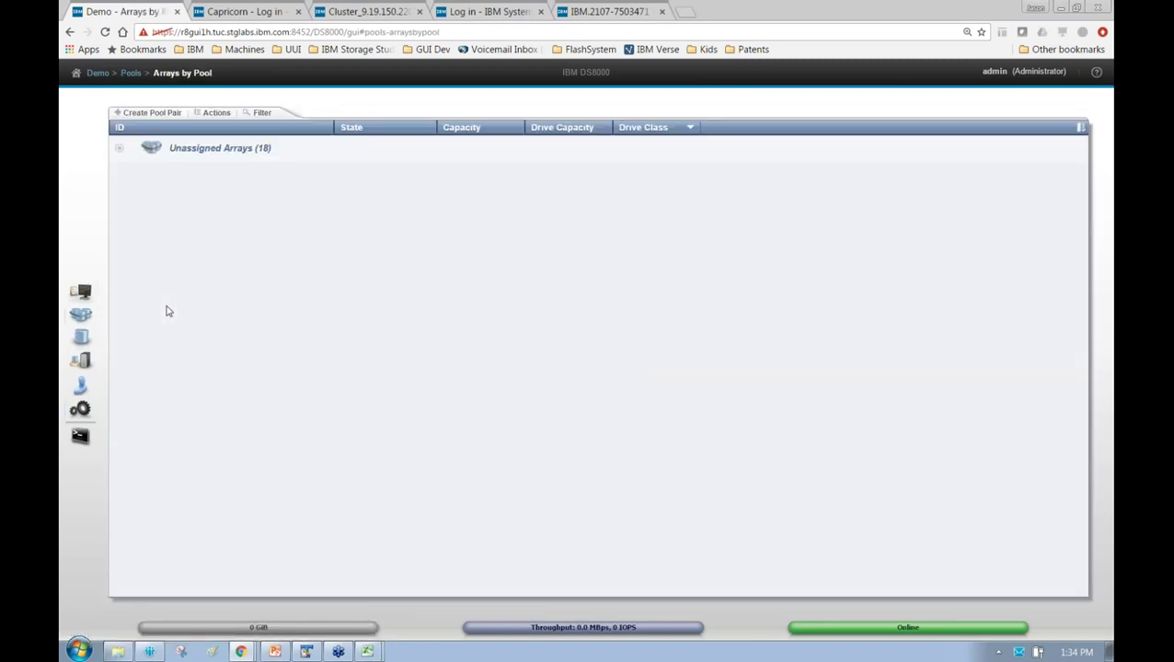
mouse_move(87, 291)
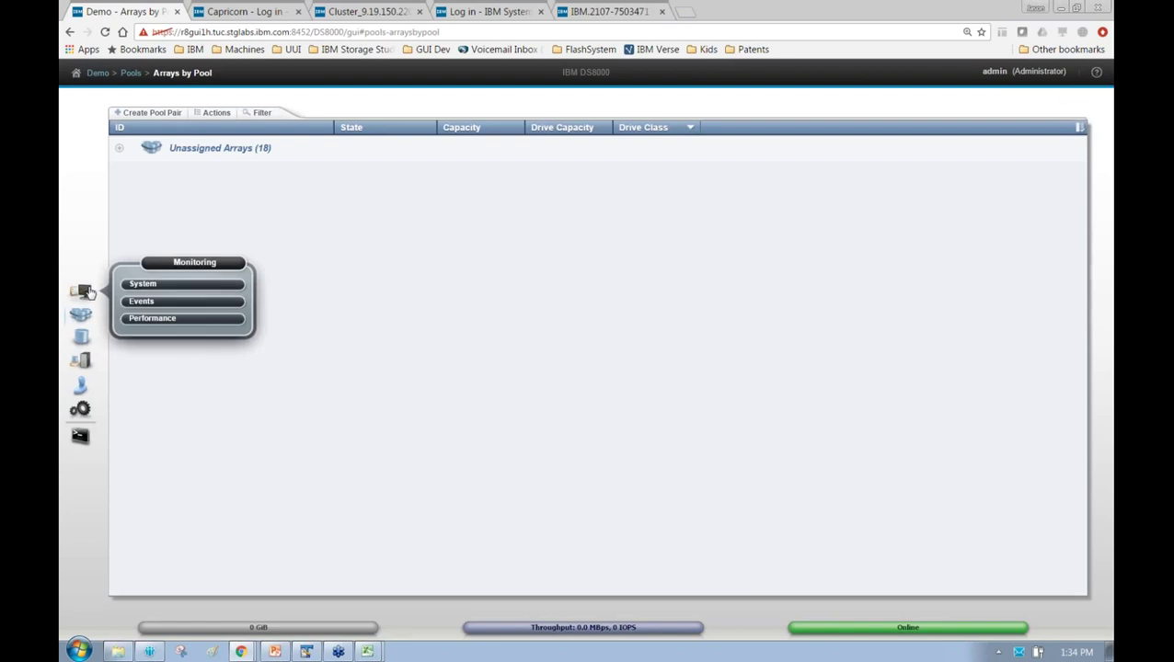
mouse_move(79, 320)
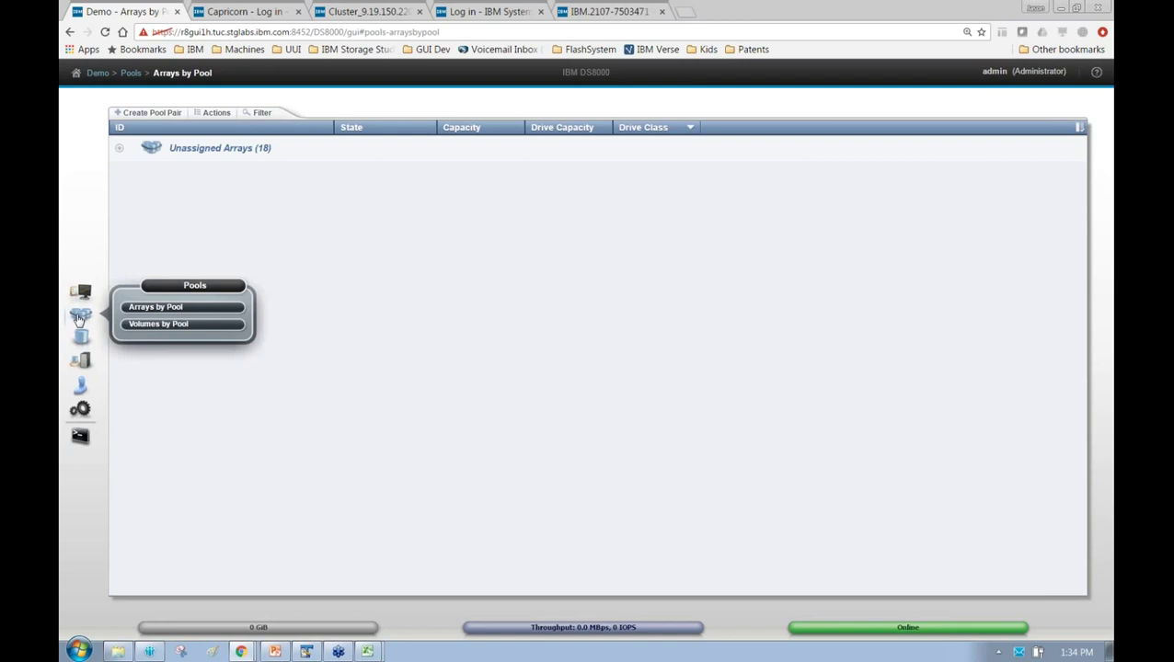
mouse_move(87, 340)
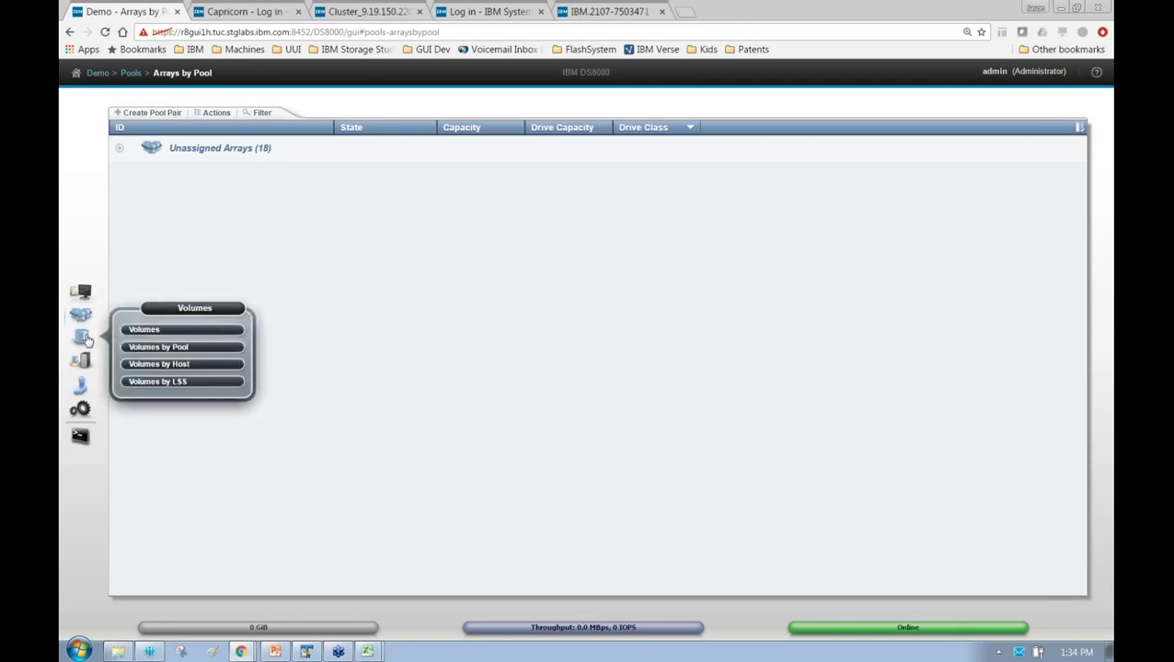
click(88, 362)
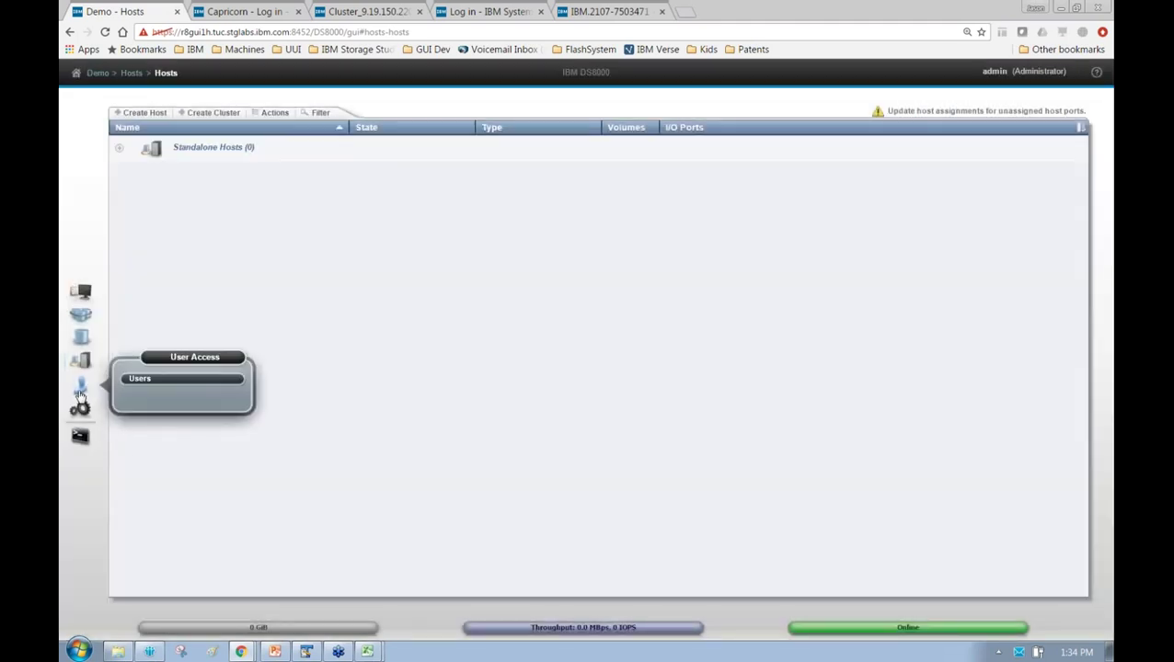
click(80, 392)
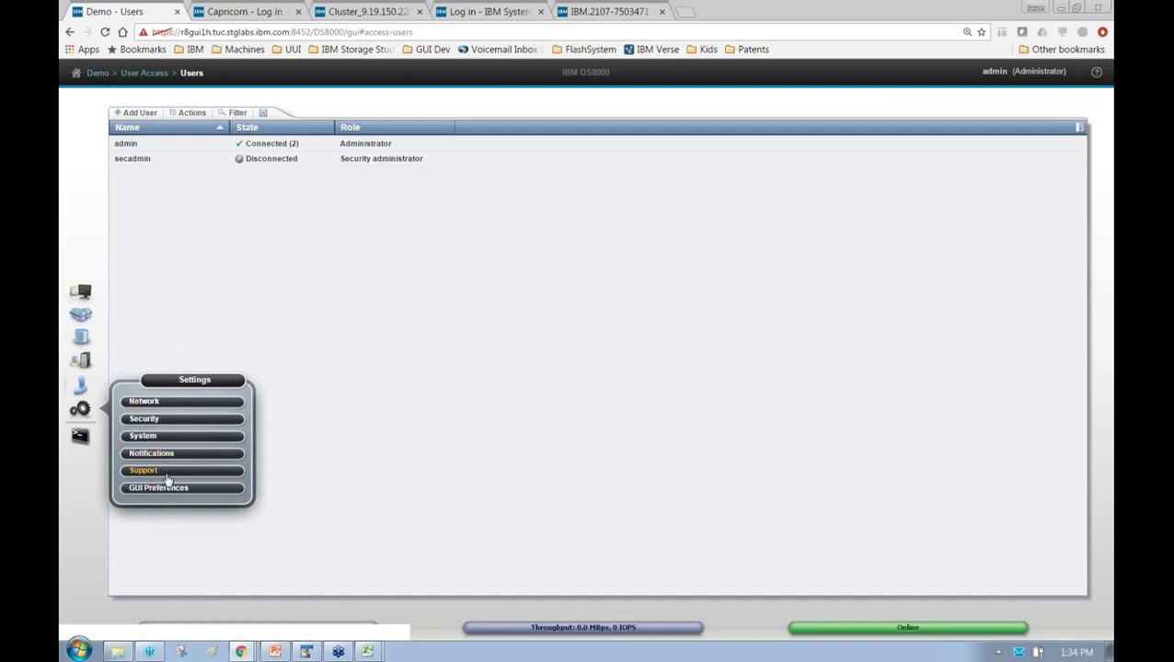
Check the System and Volumes pages, ending on Arrays by Pool with 18 unassigned arrays
click(81, 293)
mouse_move(85, 322)
click(151, 306)
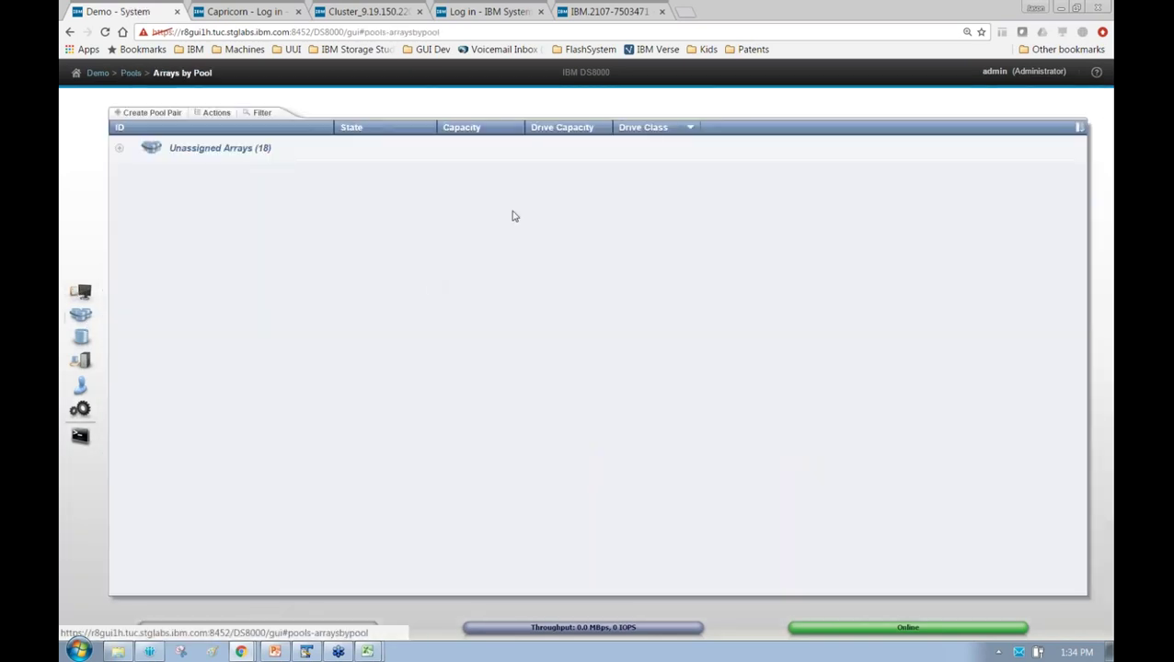
mouse_move(81, 337)
click(152, 318)
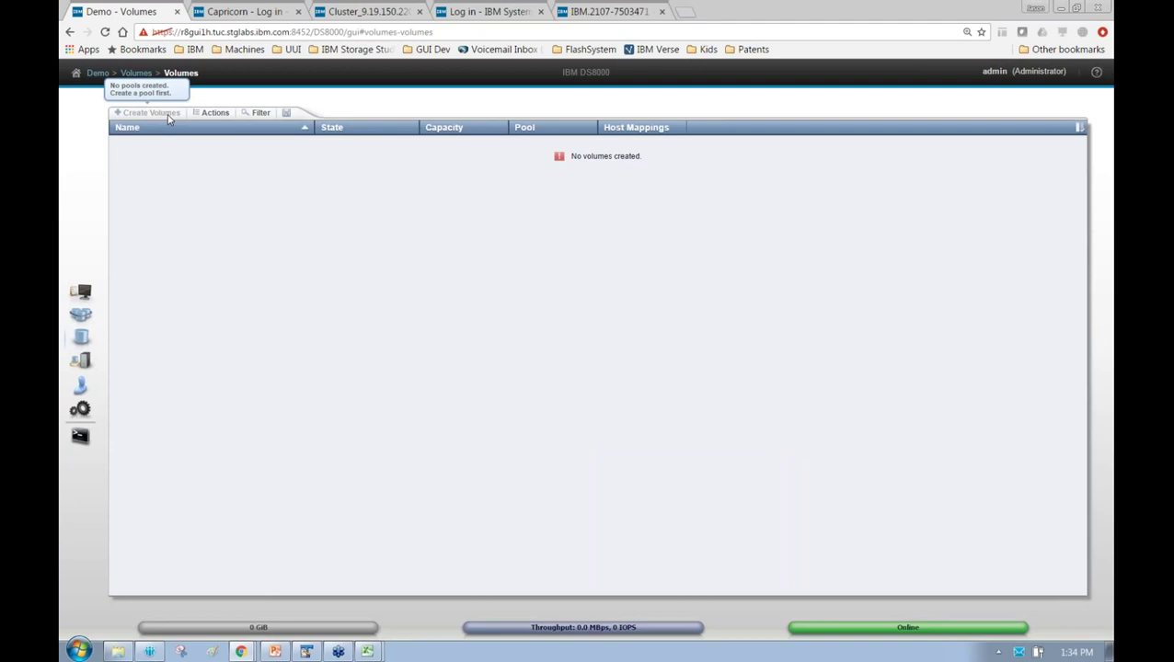
click(156, 303)
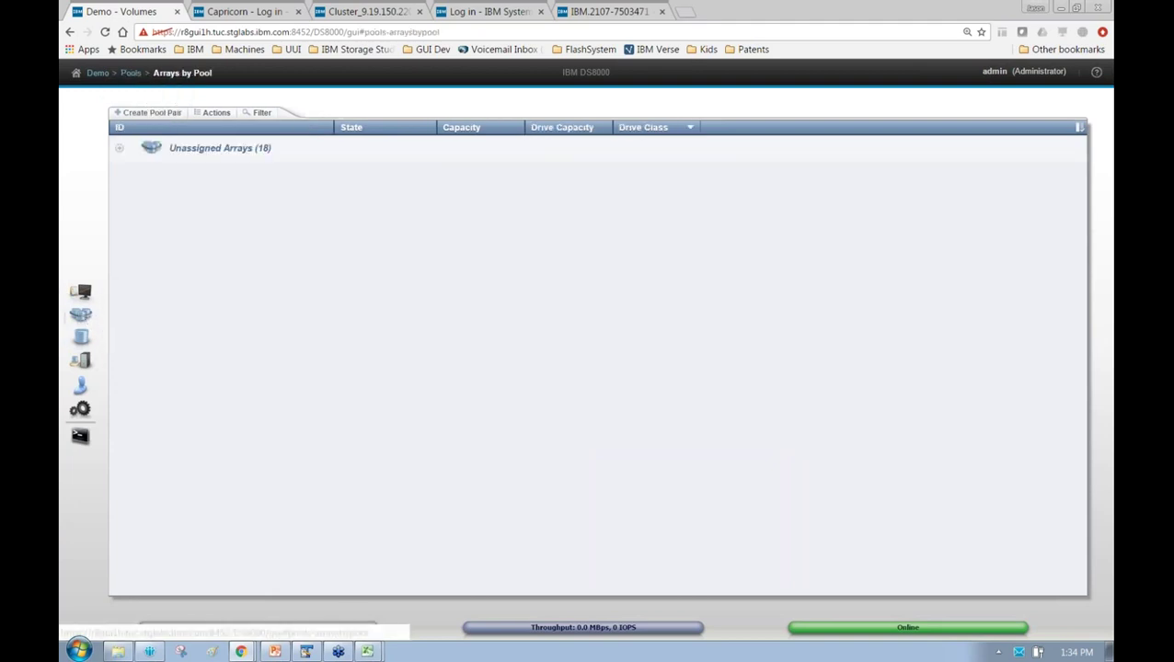
Start a fixed-block (FB) pool pair and change the name prefix from IBMi to AIX
click(171, 113)
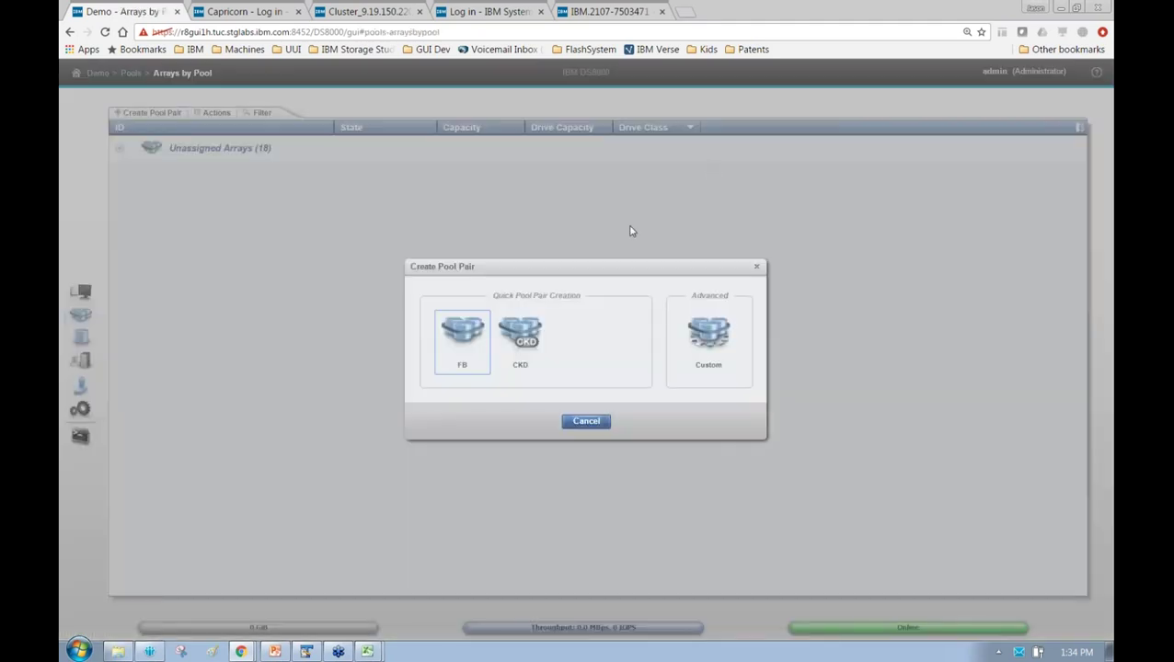
click(462, 336)
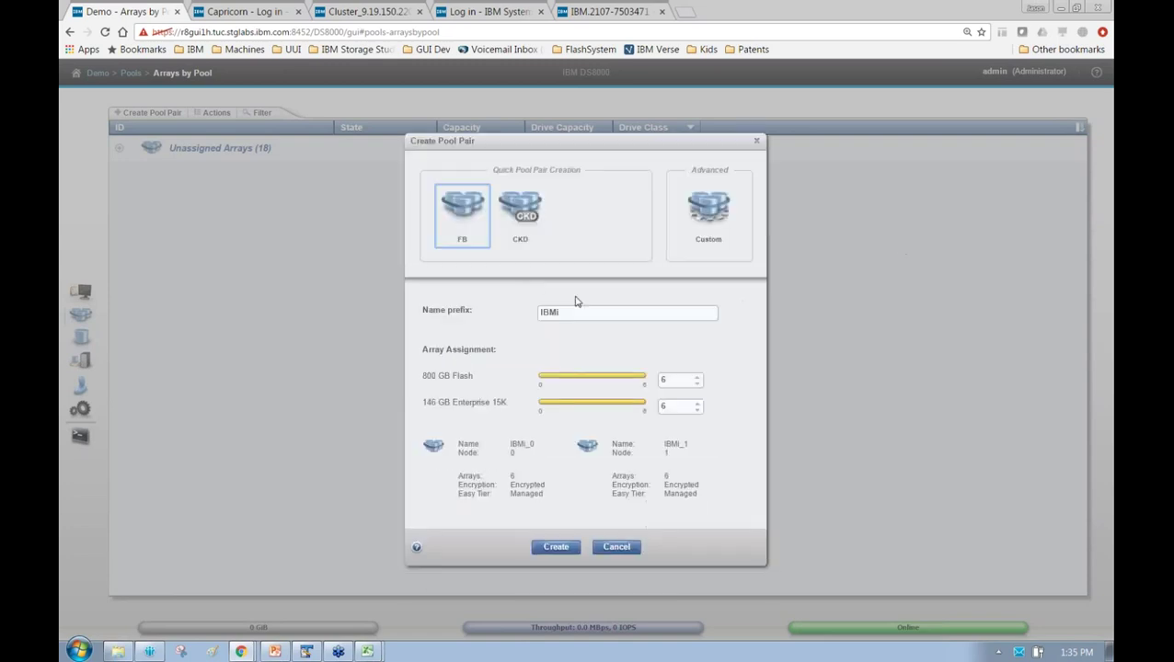
double_click(626, 312)
text(AIX)
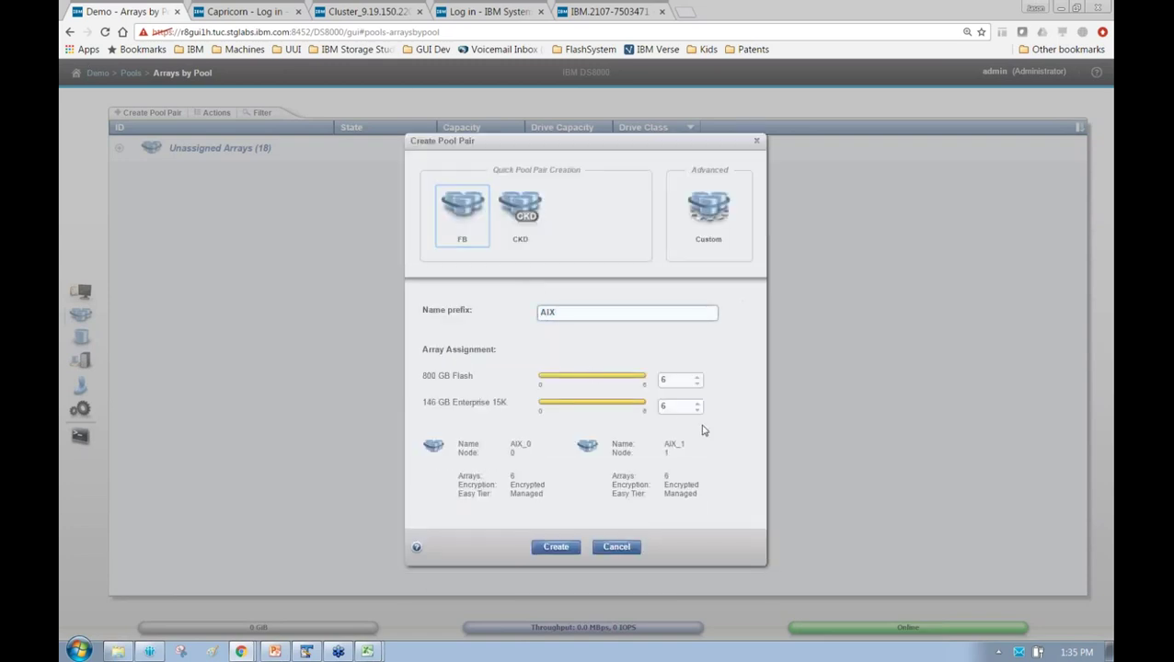
Set 146 GB Enterprise 15K arrays to 0 and 800 GB Flash arrays to 2
double_click(676, 405)
text(0)
double_click(677, 380)
text(2)
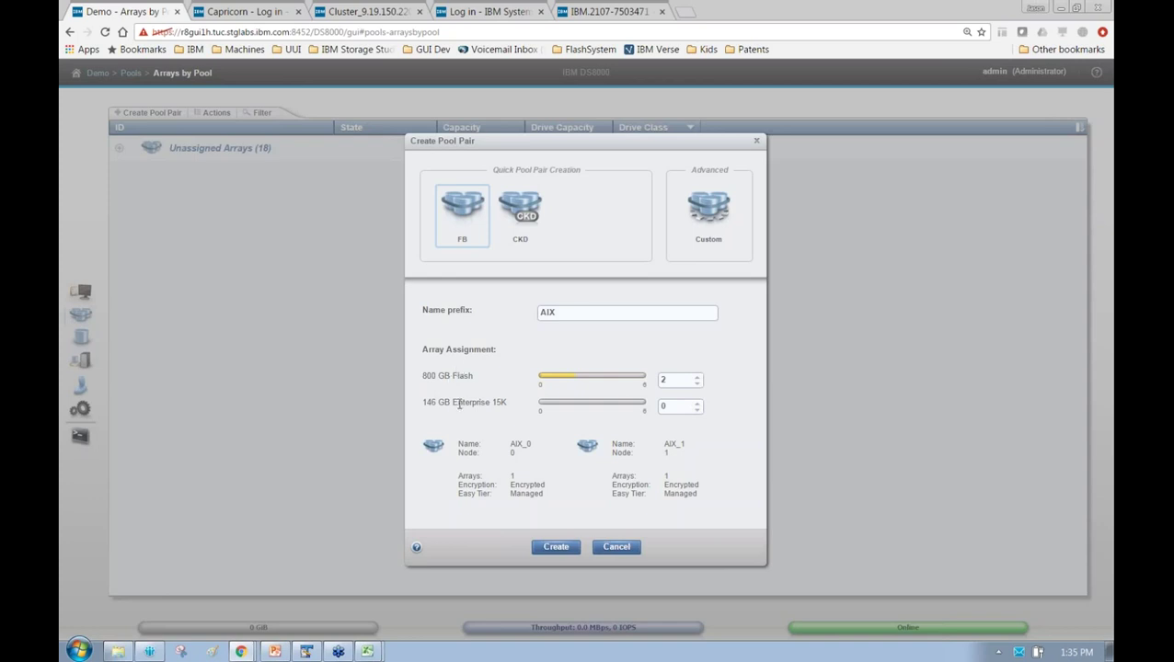
double_click(460, 376)
double_click(471, 402)
click(495, 401)
Switch to Custom mode, set Flash arrays to RAID 5 and keep extent size at 1 GiB
click(722, 213)
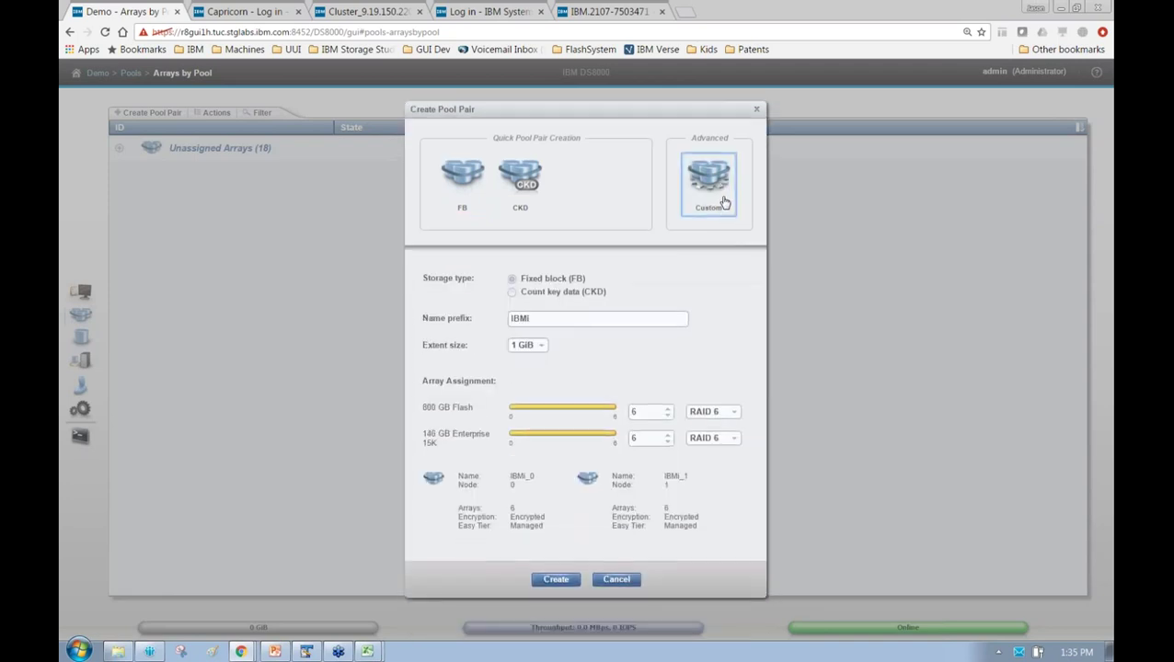
click(718, 413)
click(721, 425)
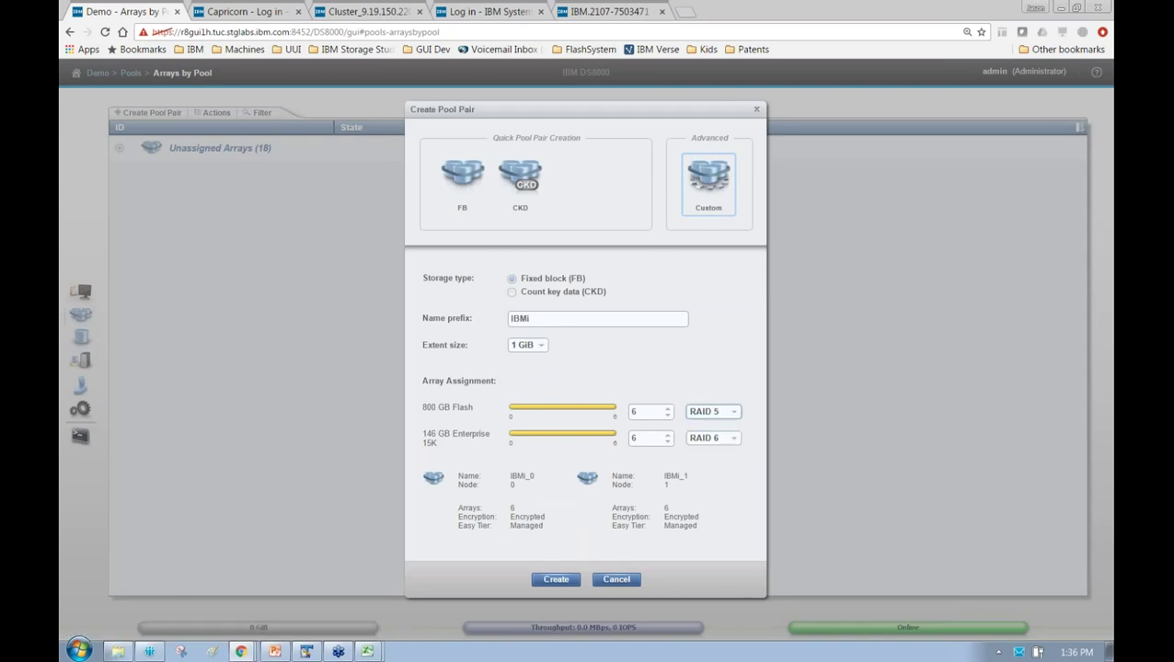
click(537, 350)
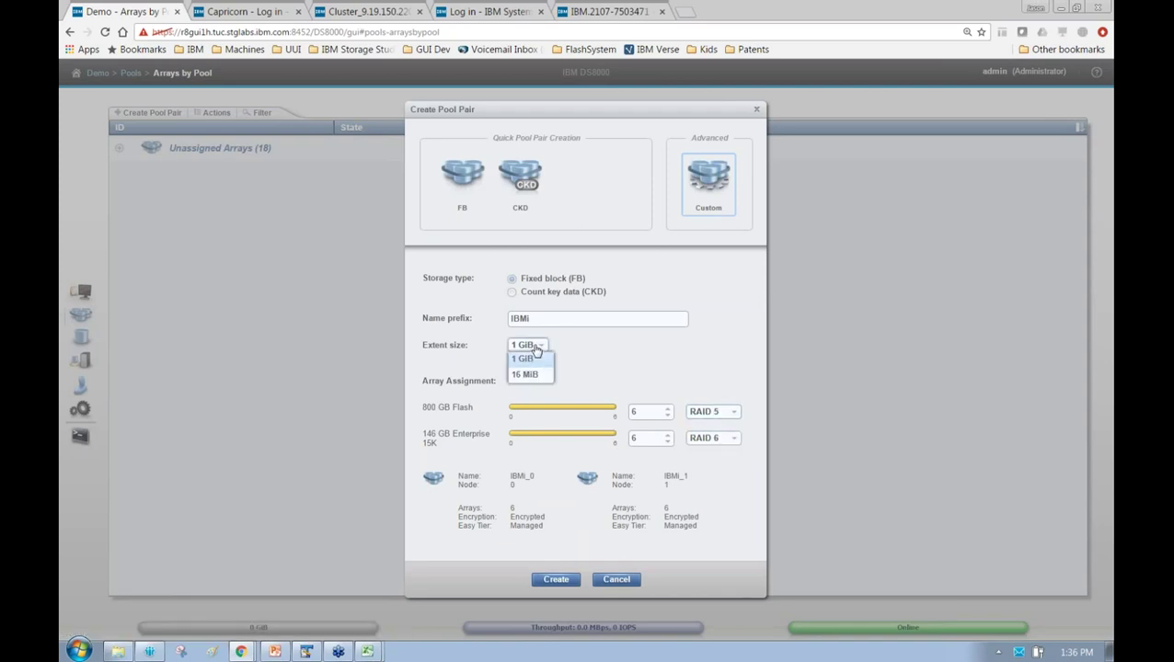
click(646, 347)
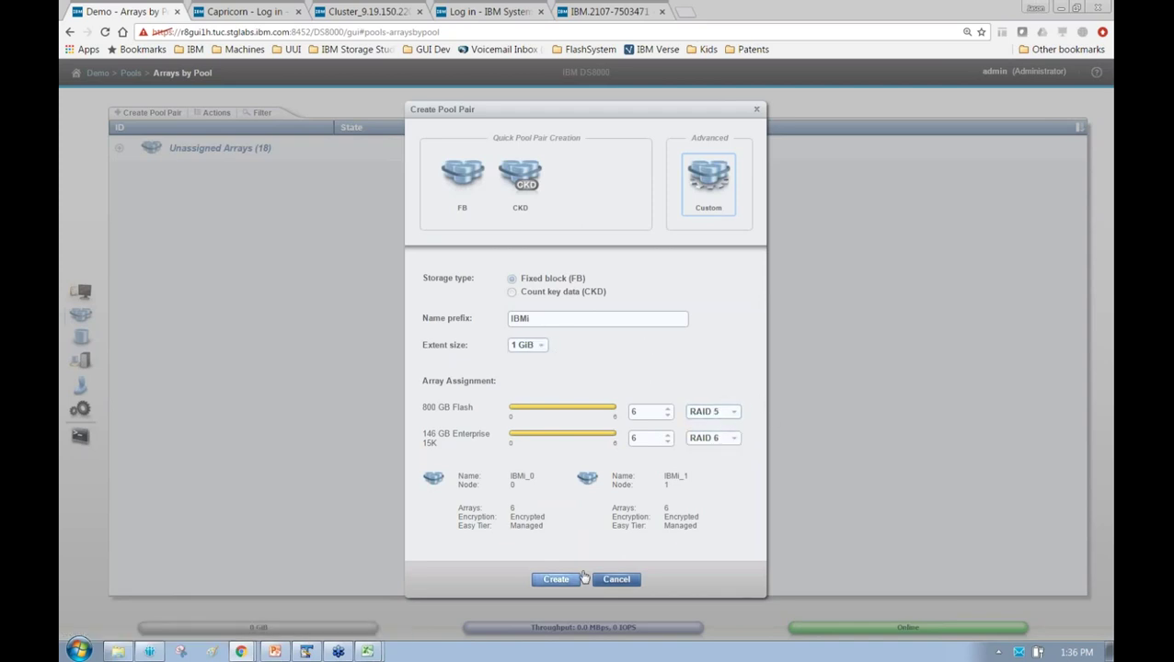
Try Create, decline the RAID 5 risk warning, and revert the Flash arrays to RAID 6
click(556, 580)
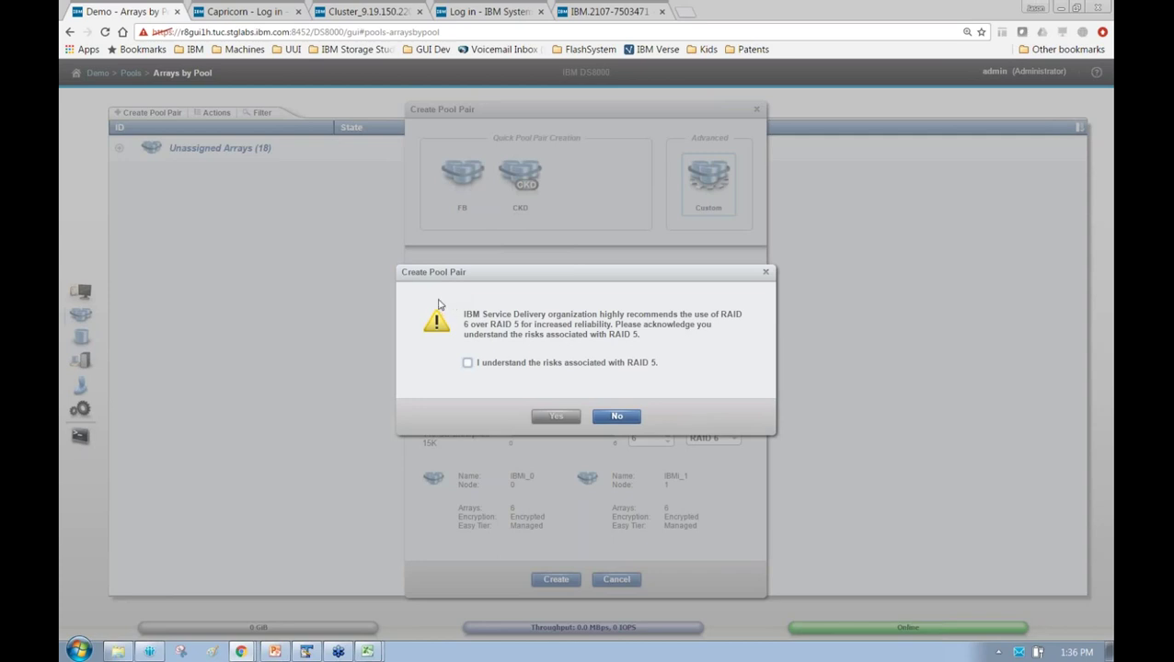
click(612, 418)
click(724, 411)
click(722, 434)
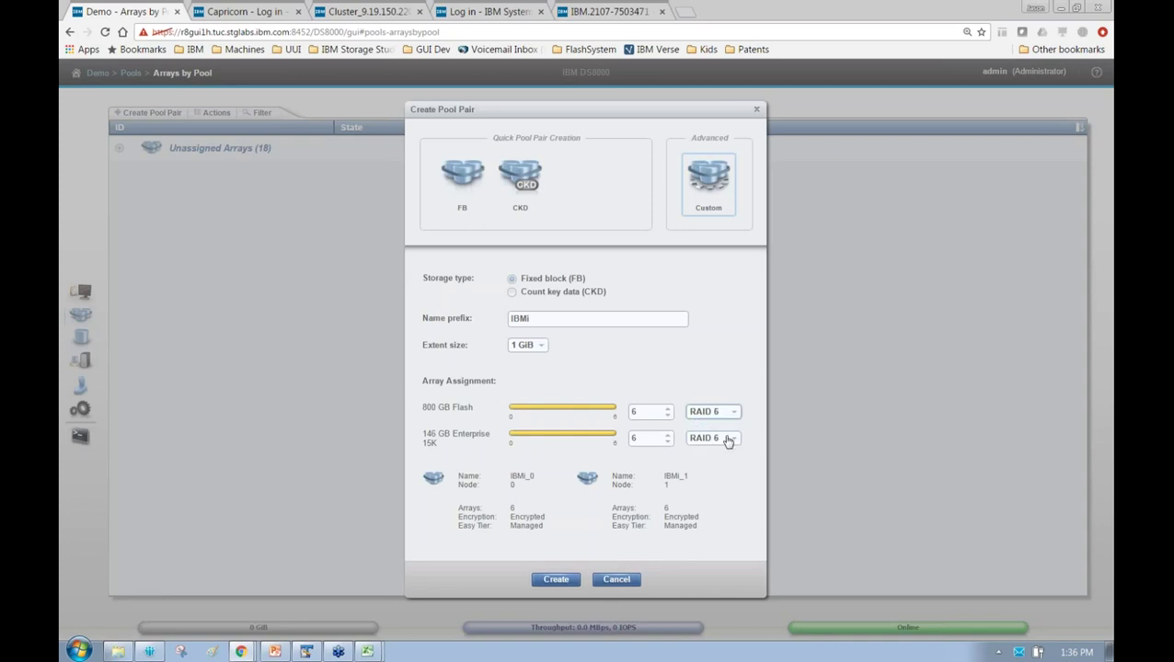
Return to the quick FB setup, create the AIX_0/AIX_1 pool pair, and expand its progress log
click(476, 183)
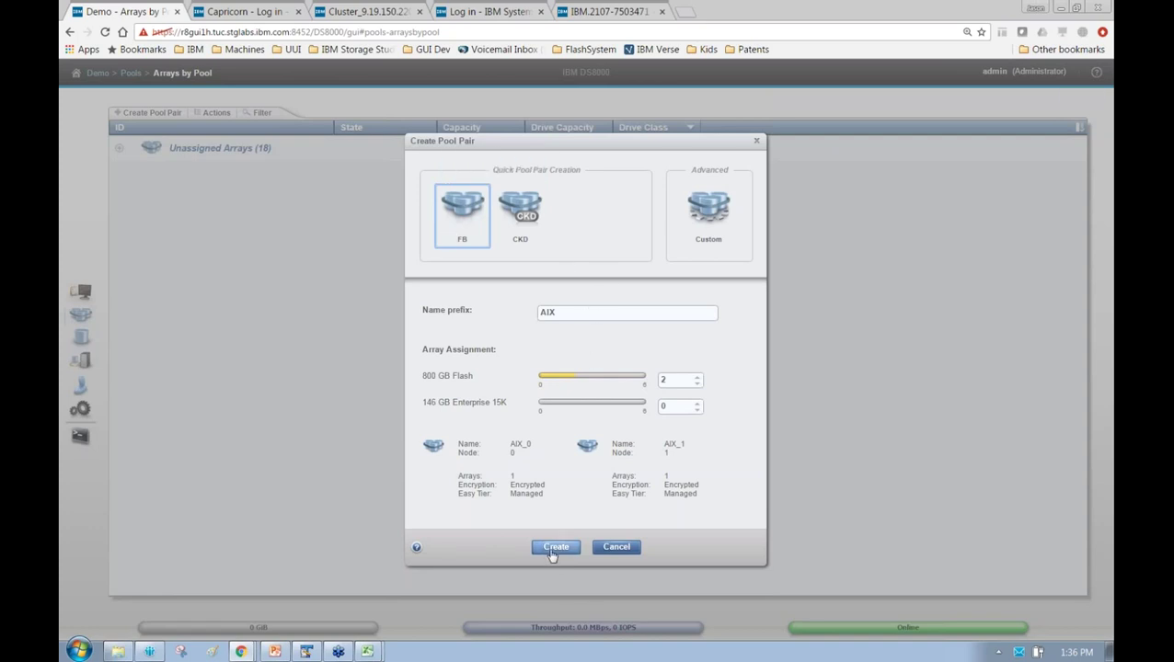
click(553, 550)
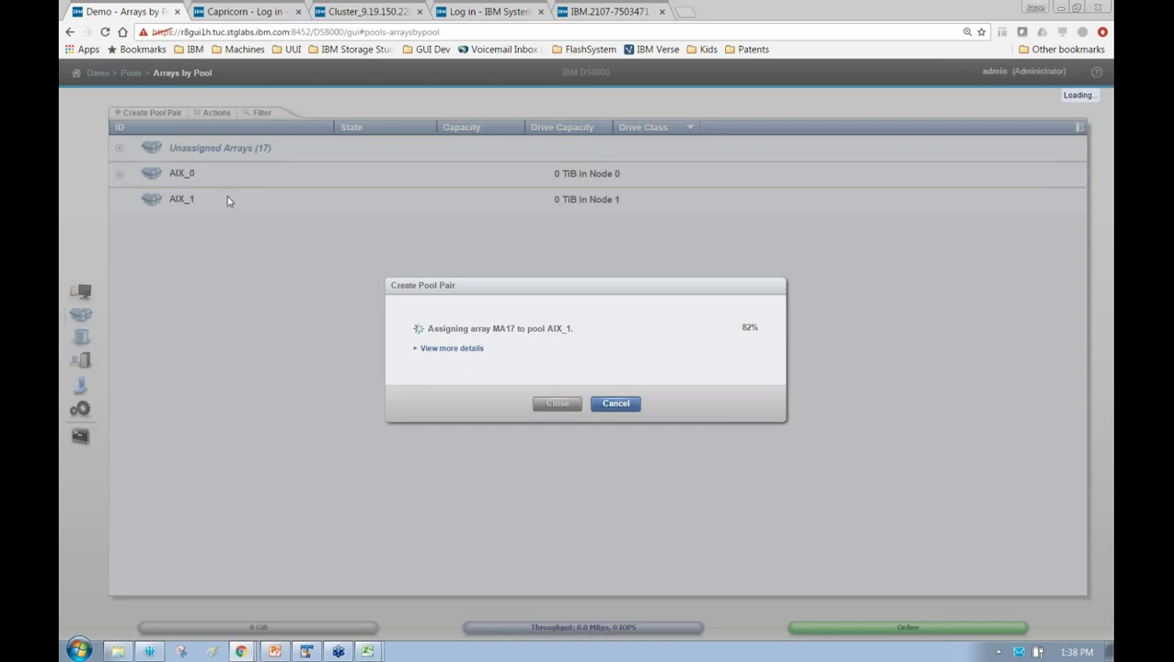
click(446, 354)
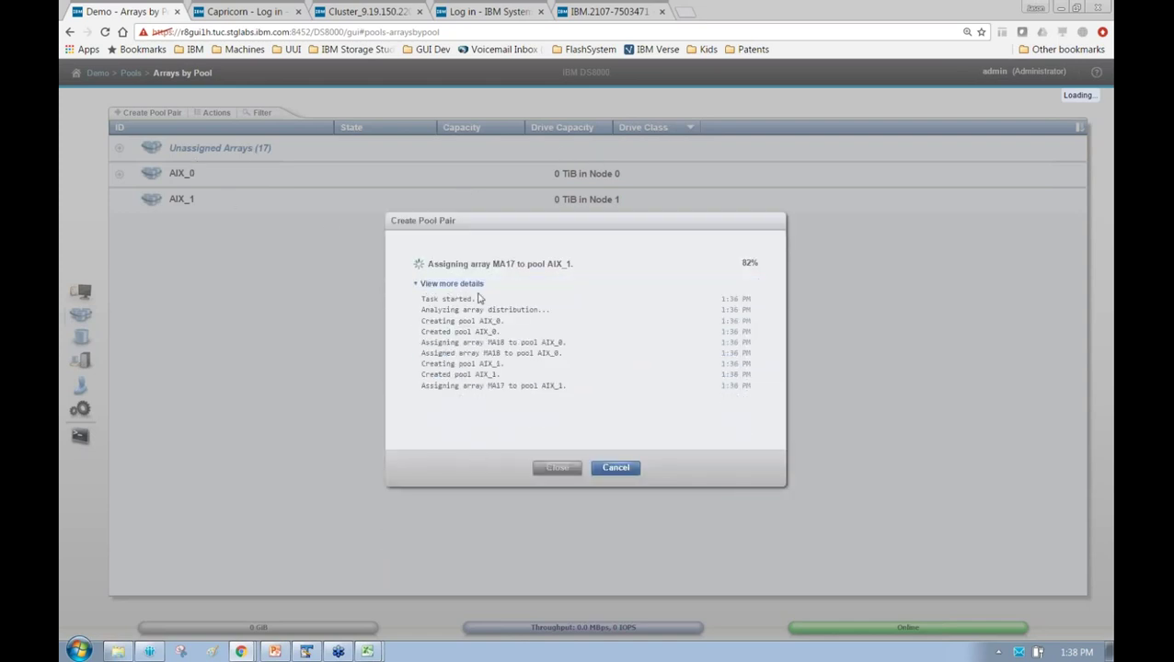
Toggle the task's detail log while the AIX pool pair finishes, then hide the details
click(476, 287)
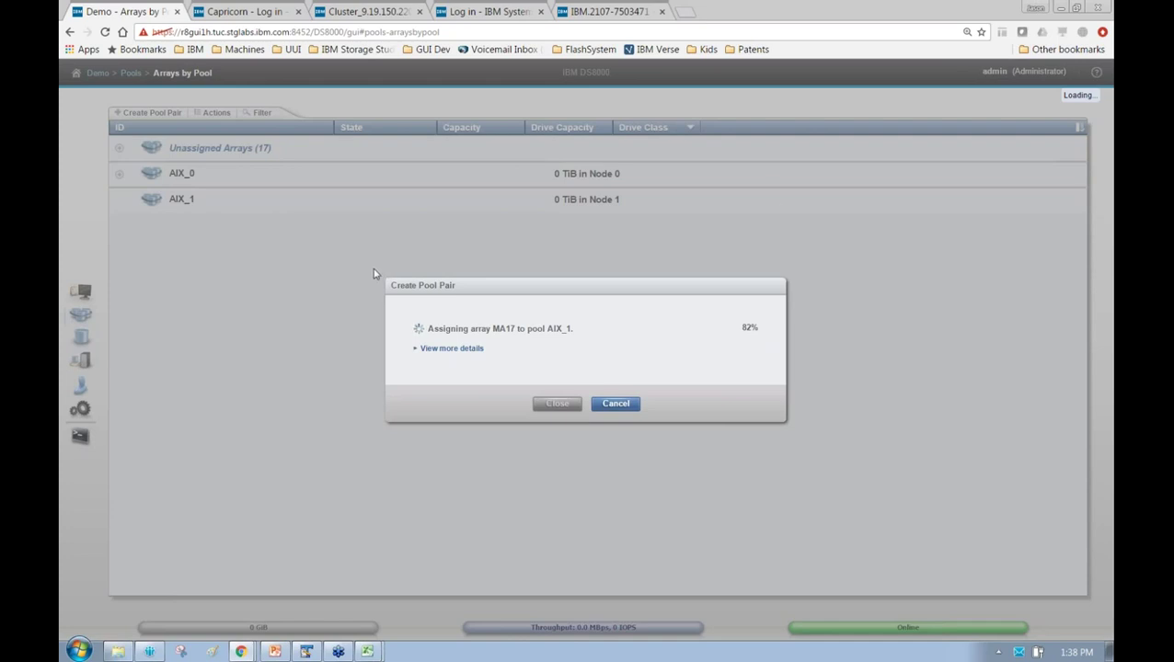
click(464, 350)
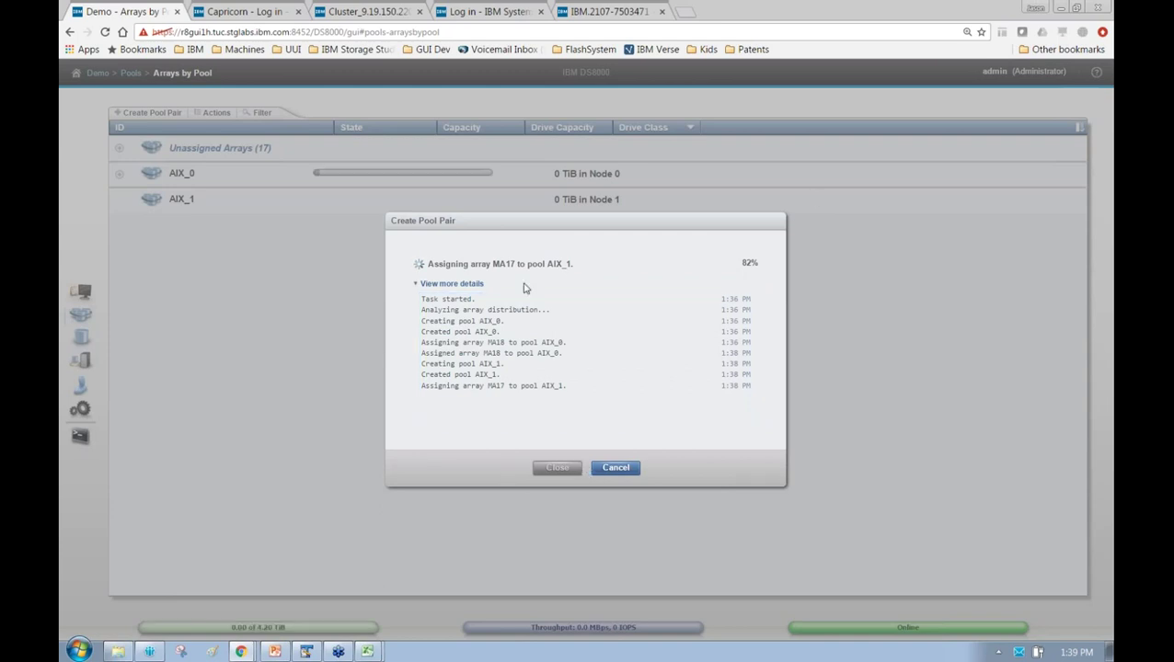
click(471, 286)
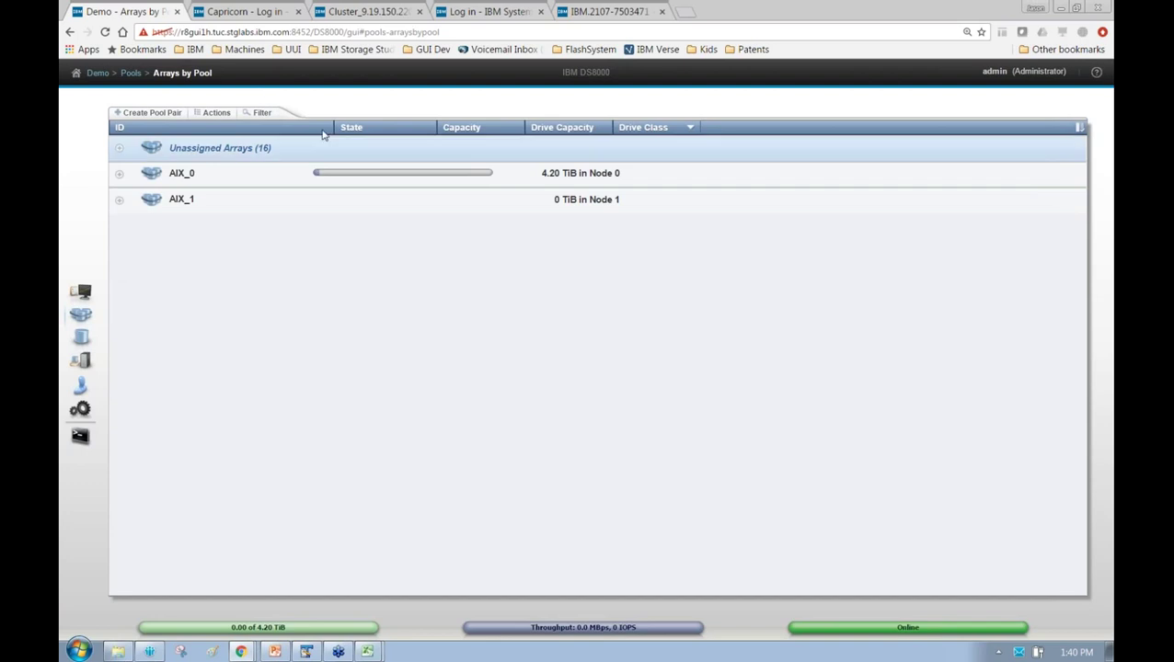
Create a CKD pool pair with prefix ckd, 2 800 GB Flash arrays and 0 Enterprise arrays
click(171, 114)
click(520, 337)
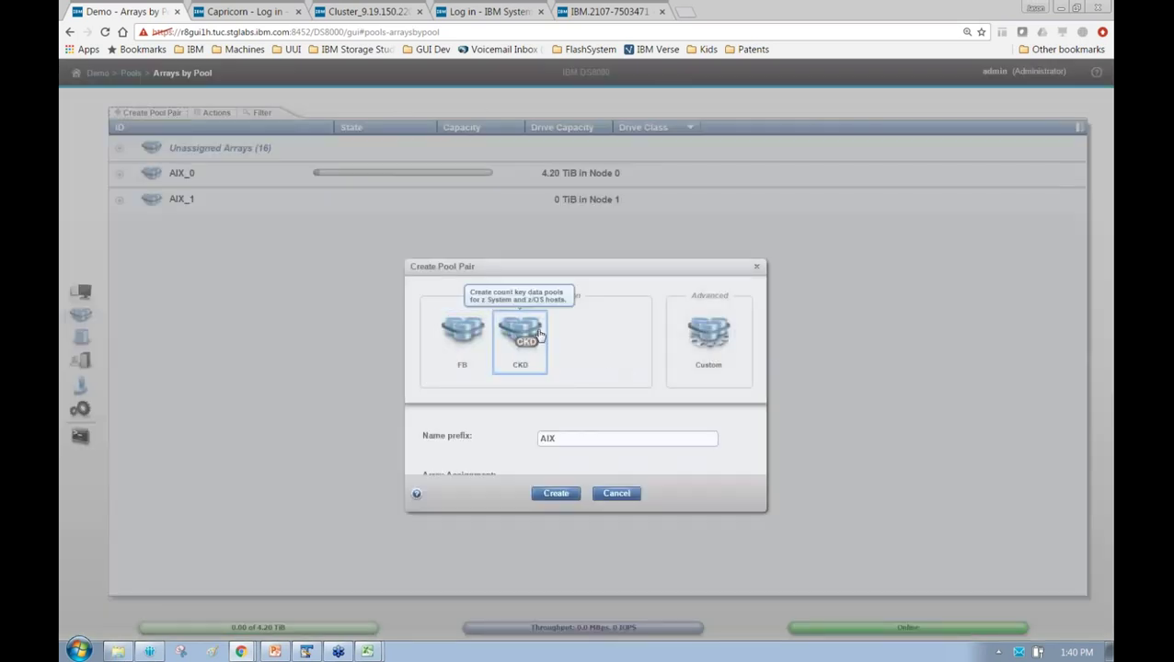
double_click(686, 311)
text(ckd)
click(663, 379)
click(594, 374)
double_click(681, 406)
text(0)
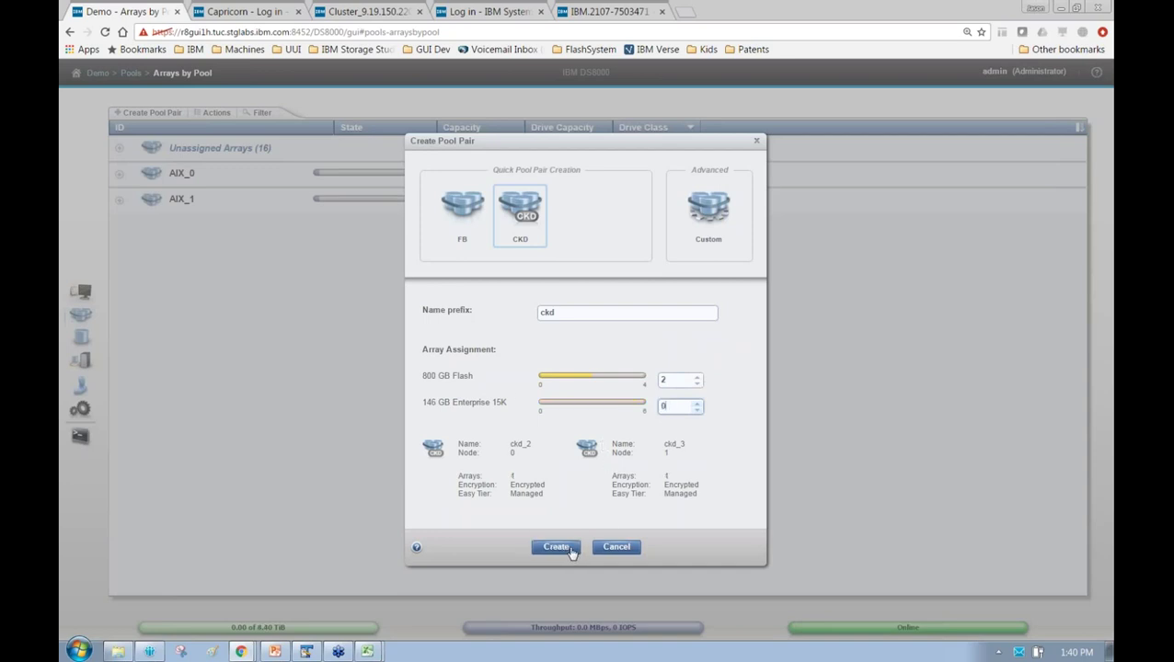
click(570, 549)
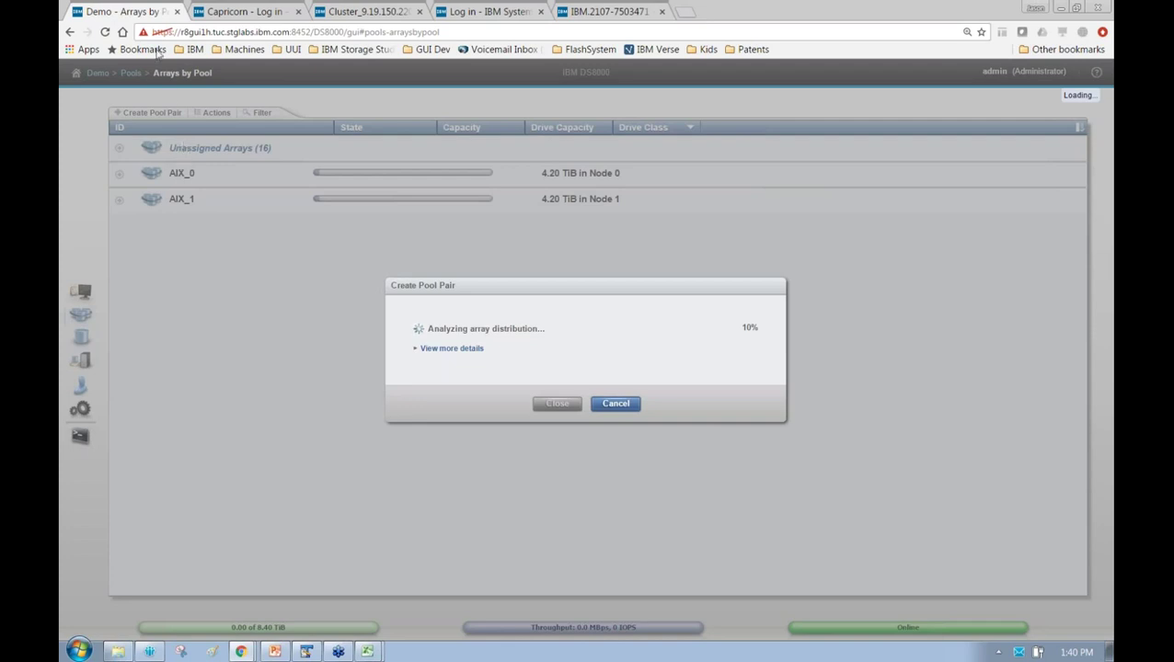
Duplicate the pool page into a second tab and reload the first tab to show ckd_2
right_click(146, 14)
click(180, 67)
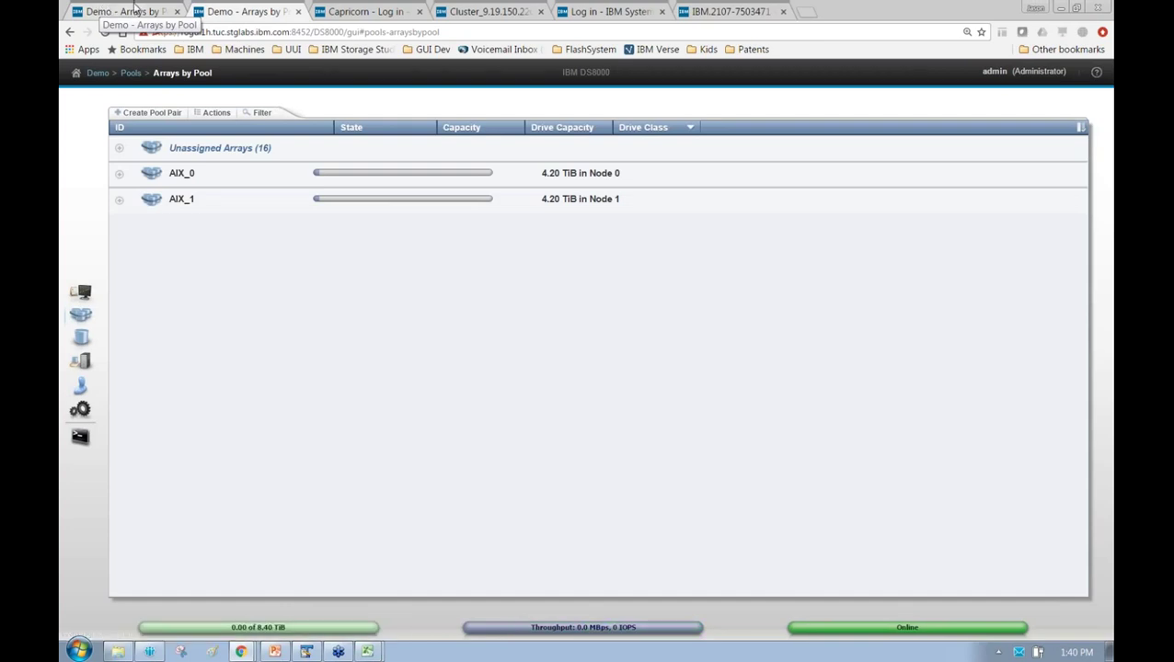
right_click(135, 11)
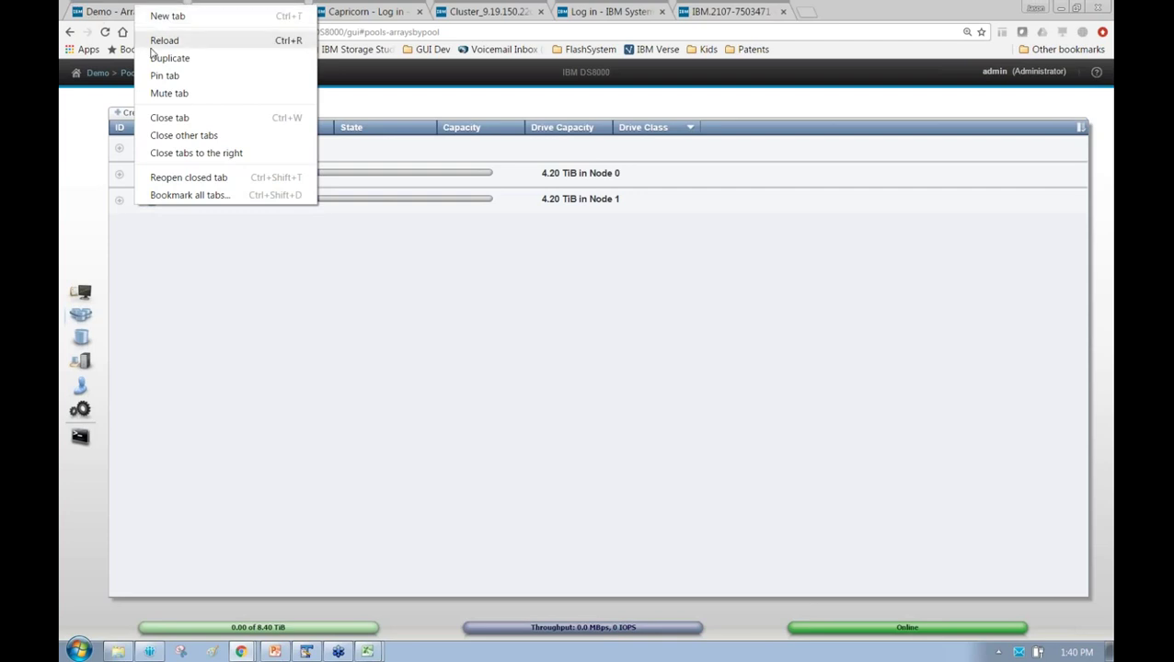
click(245, 7)
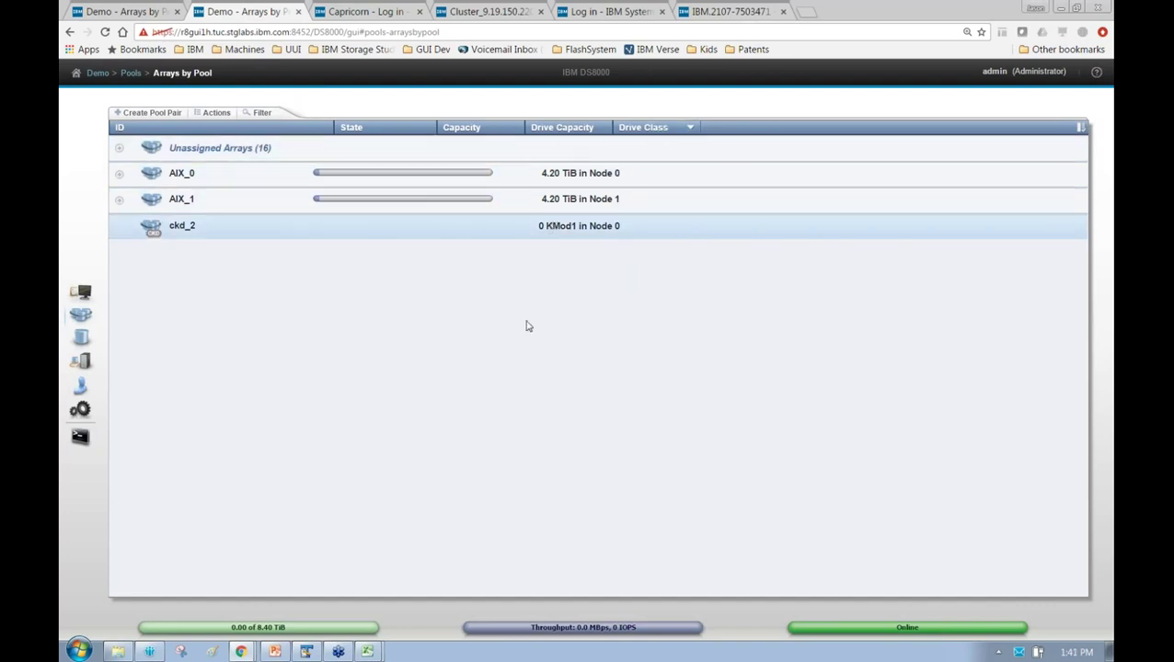
Create fixed-block volumes with name prefix aix and 100 GiB capacity, leaving the host unassigned
mouse_move(80, 340)
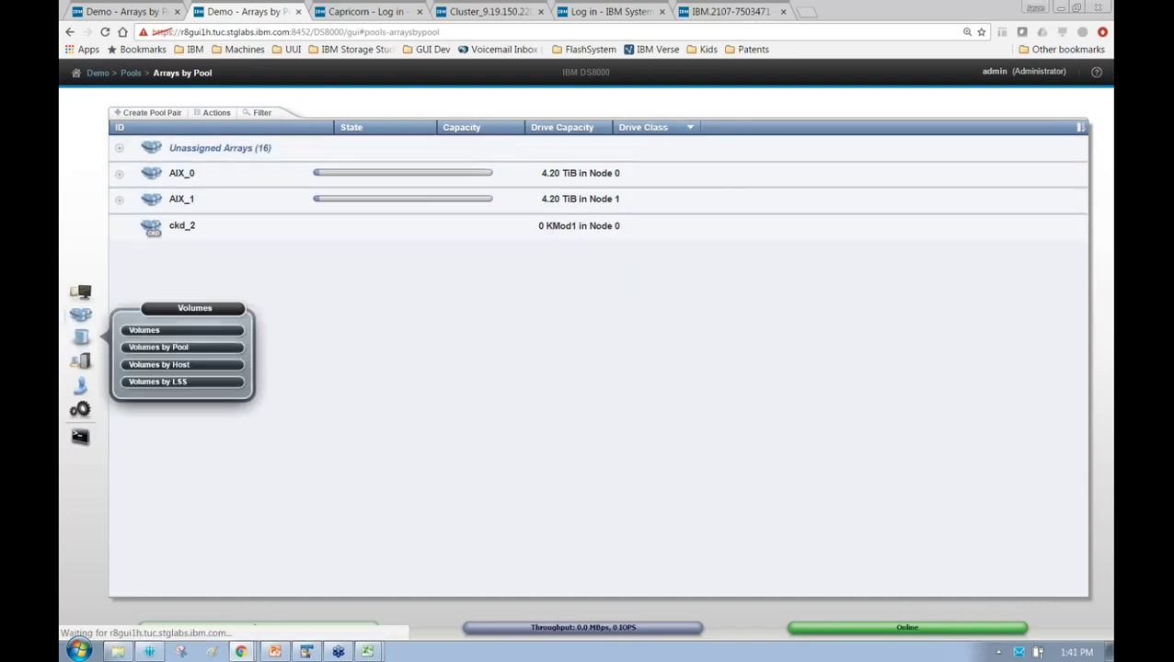
click(152, 332)
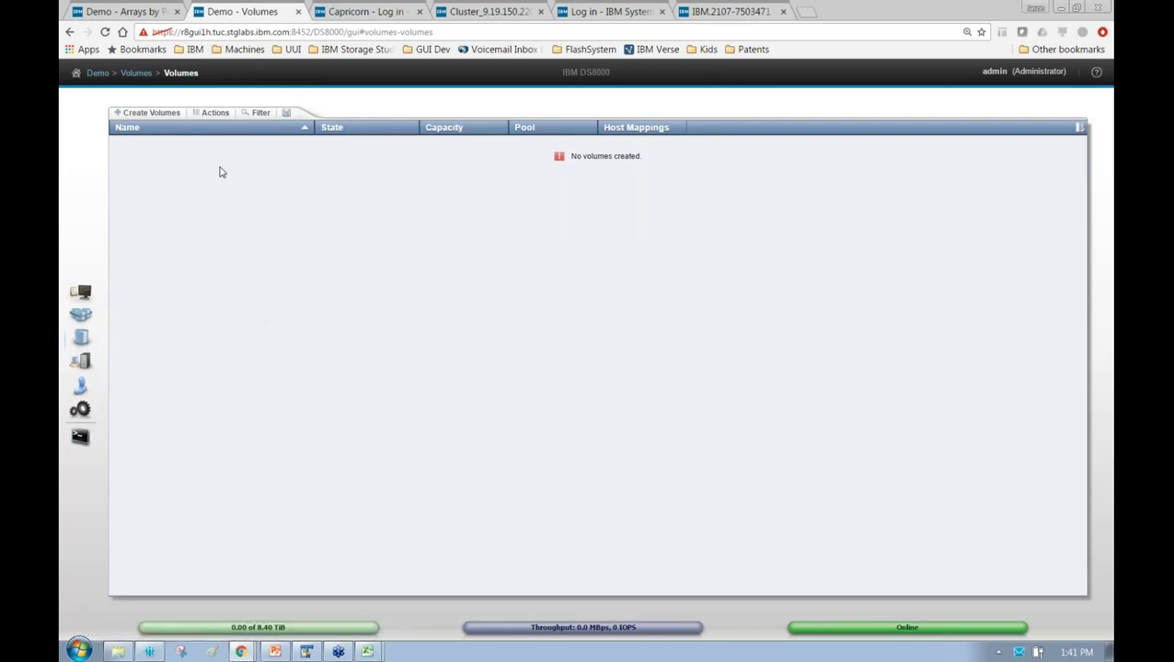
click(153, 112)
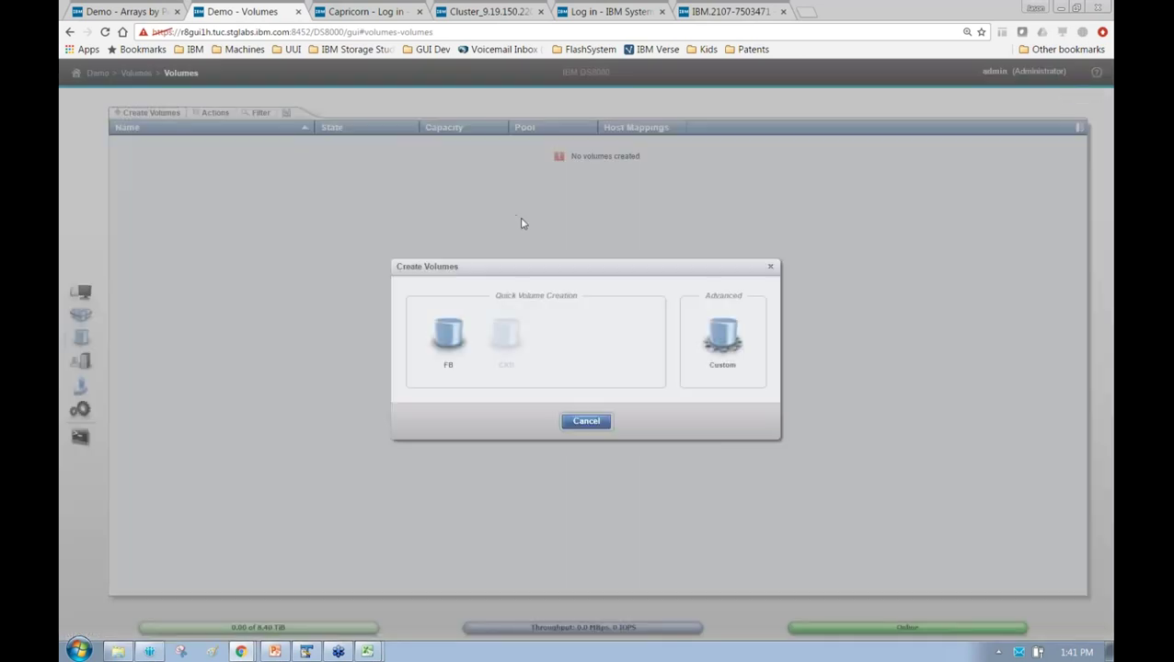
mouse_move(512, 335)
click(461, 340)
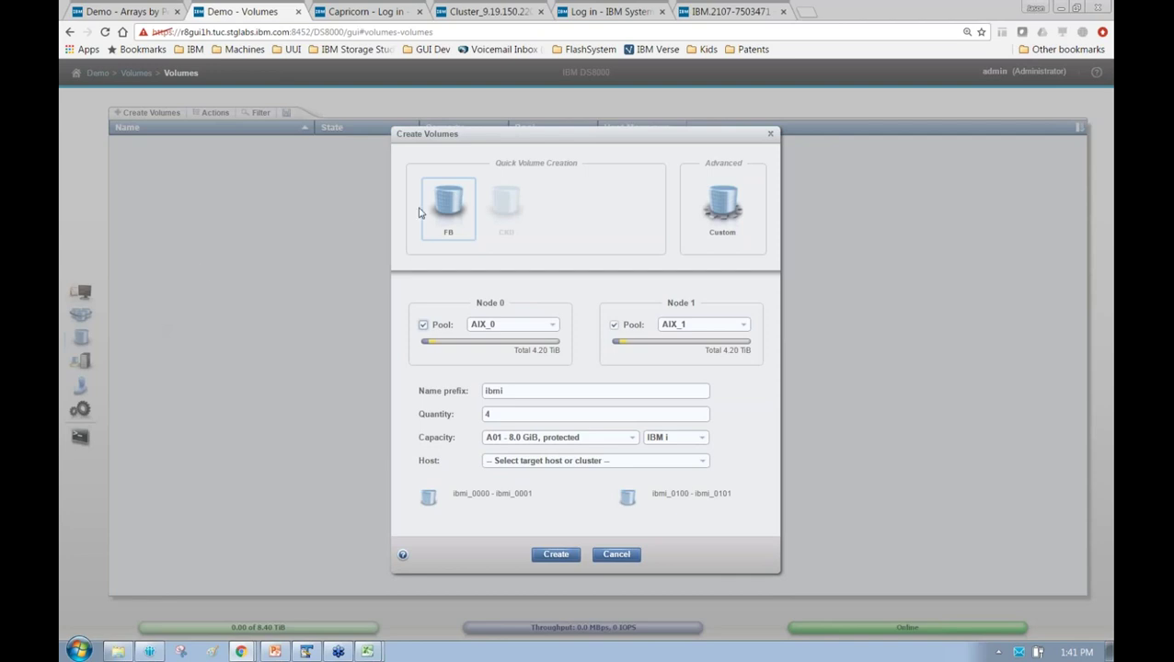
click(563, 394)
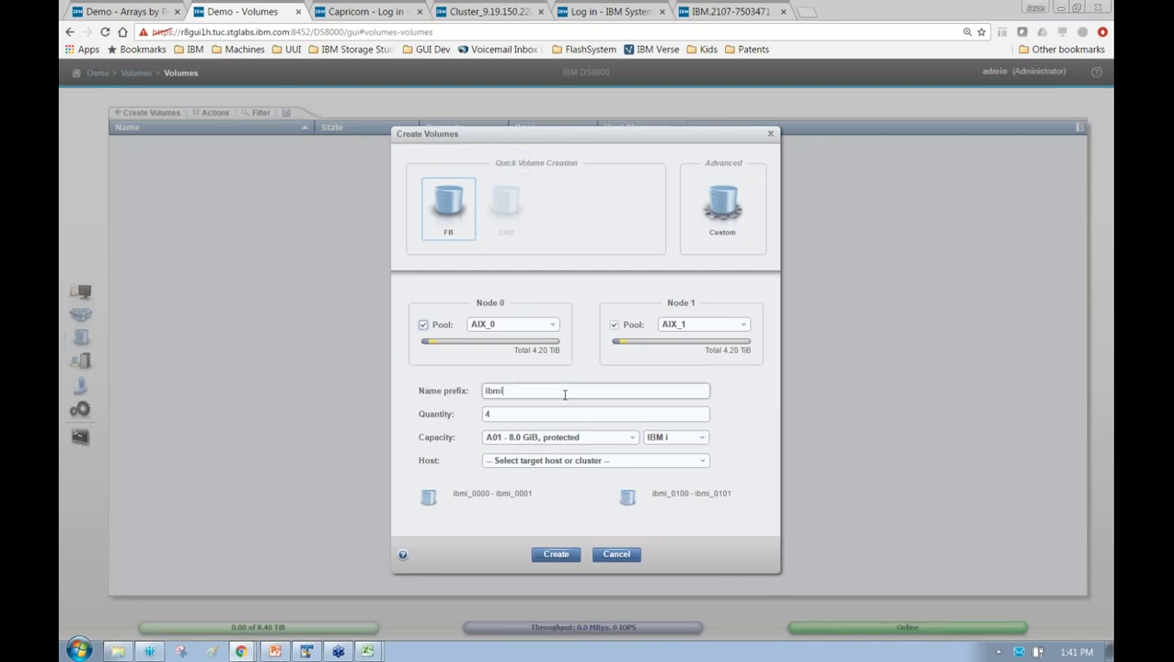
text(a)
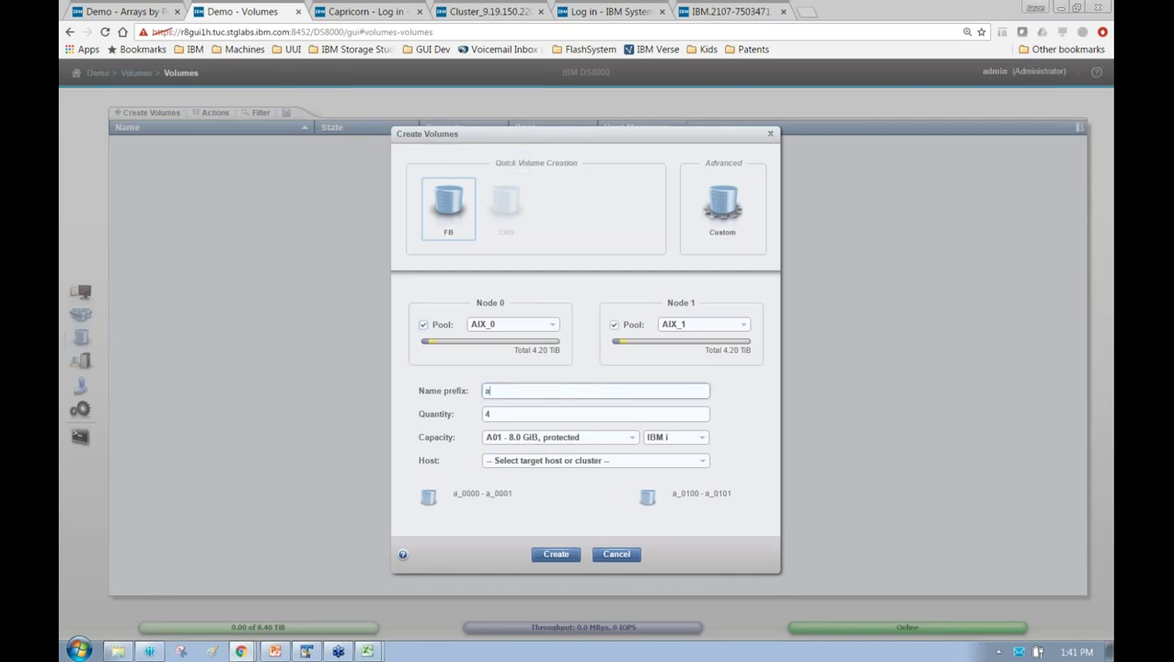
text(ix)
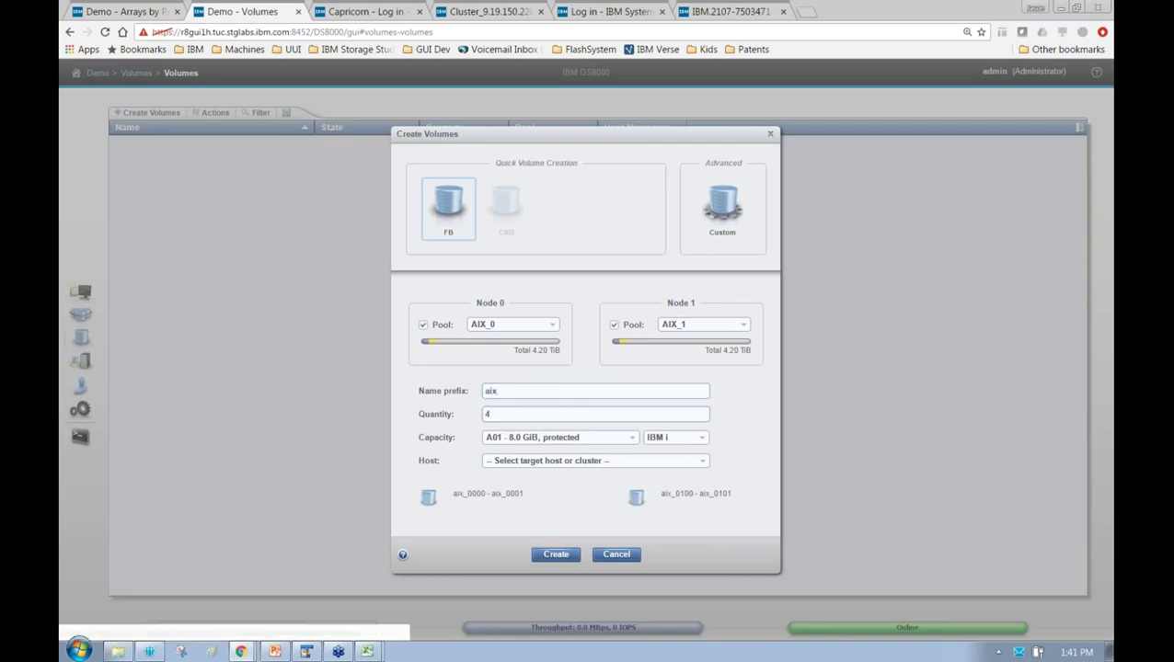
click(688, 442)
click(688, 465)
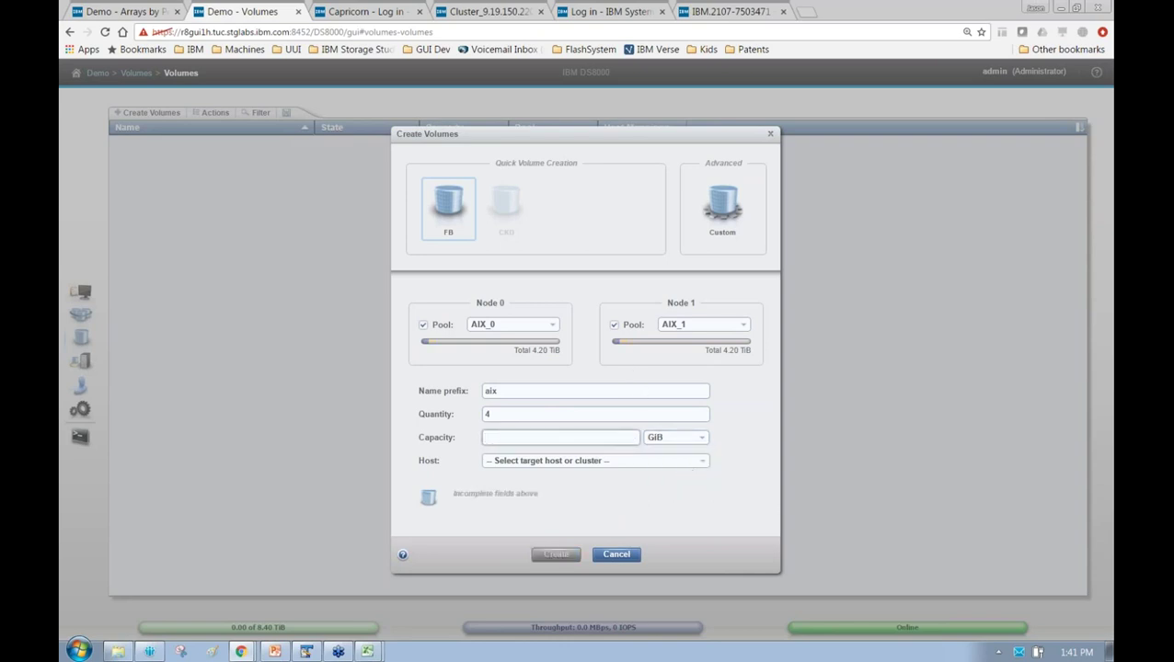
text(100)
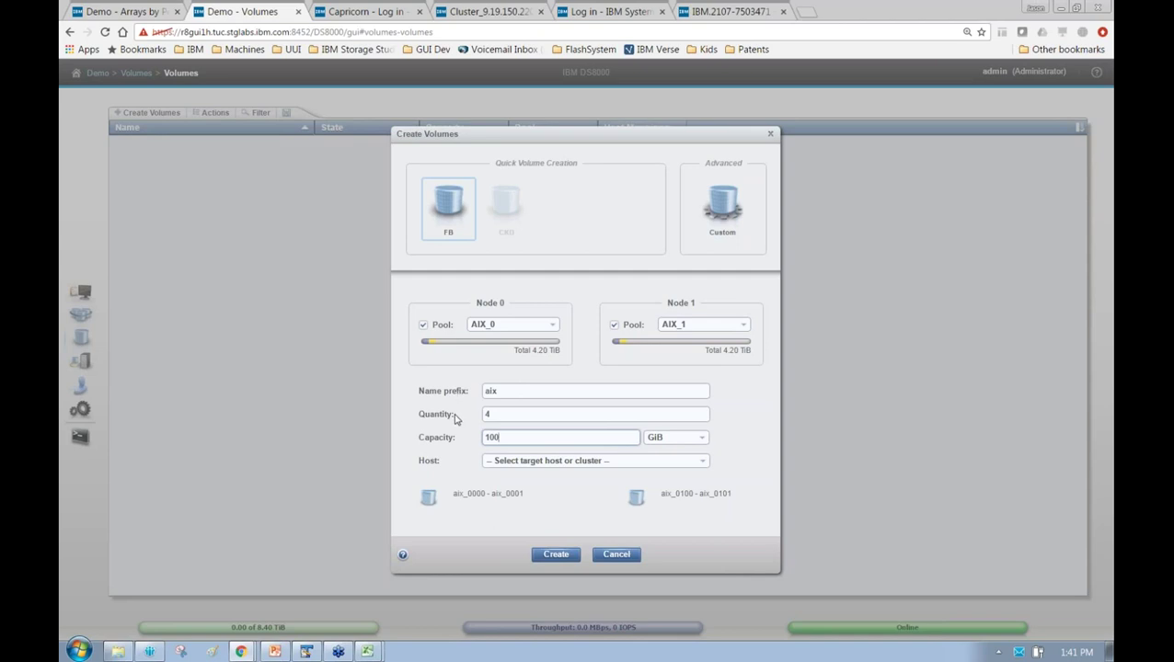
click(512, 461)
click(512, 463)
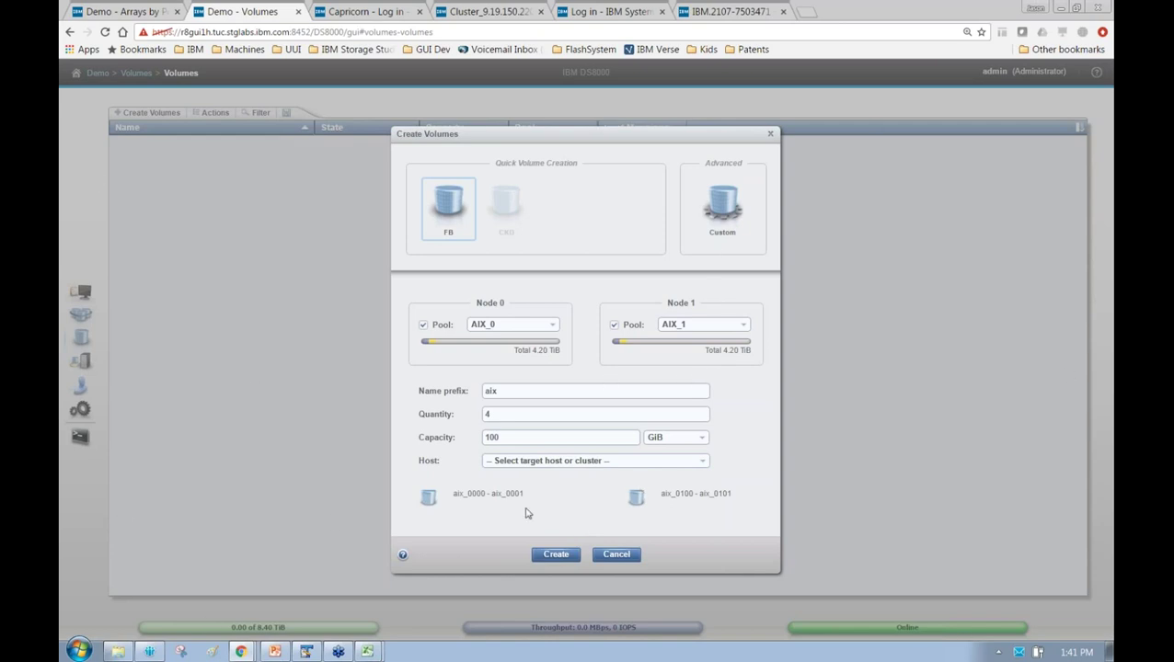
click(536, 559)
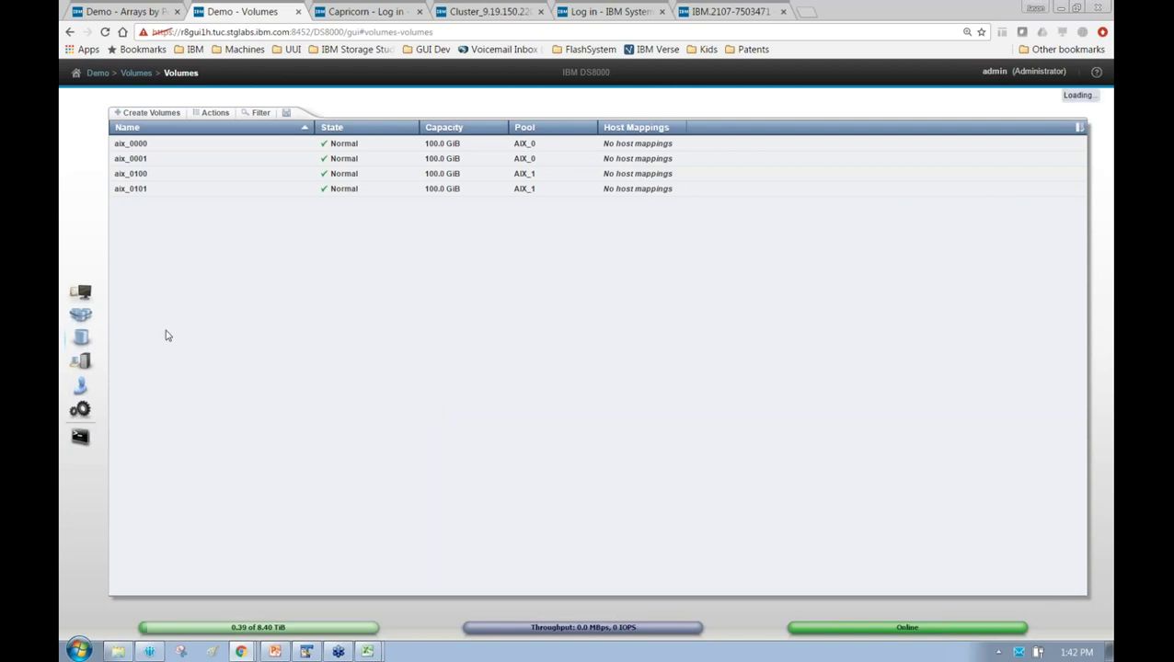
Go to Hosts > Hosts so the Suggested Tasks dialog for unassigned host ports appears
mouse_move(78, 363)
click(179, 369)
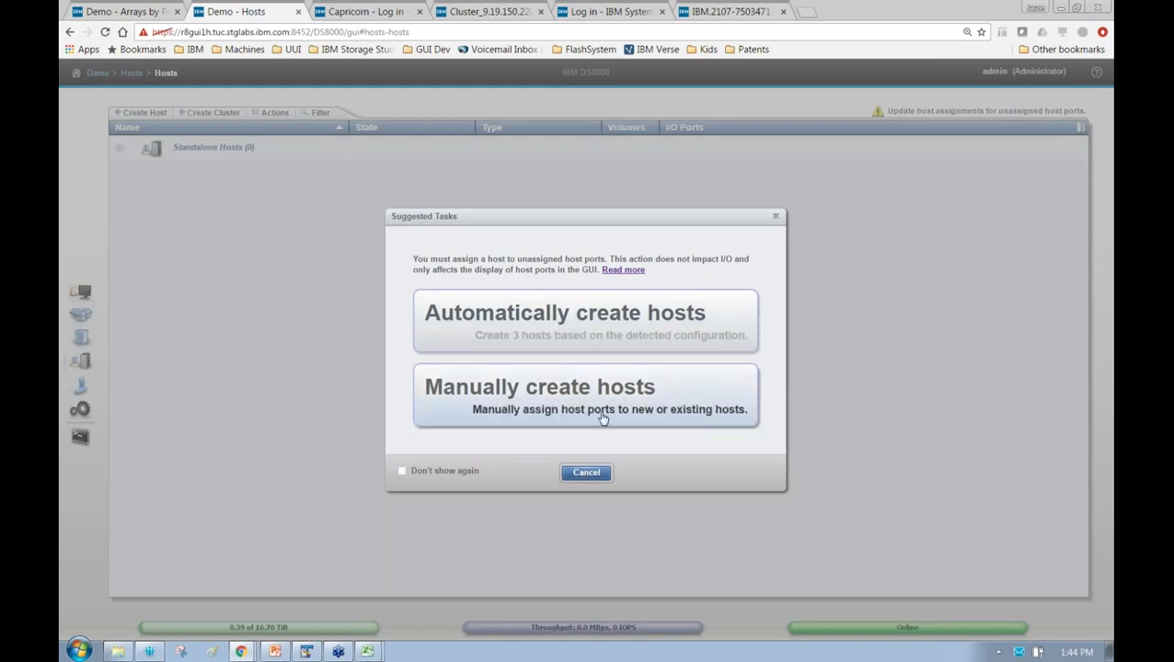
Try selecting the Legacyhost and aix1776 ports for manual assignment, then cancel it
click(565, 393)
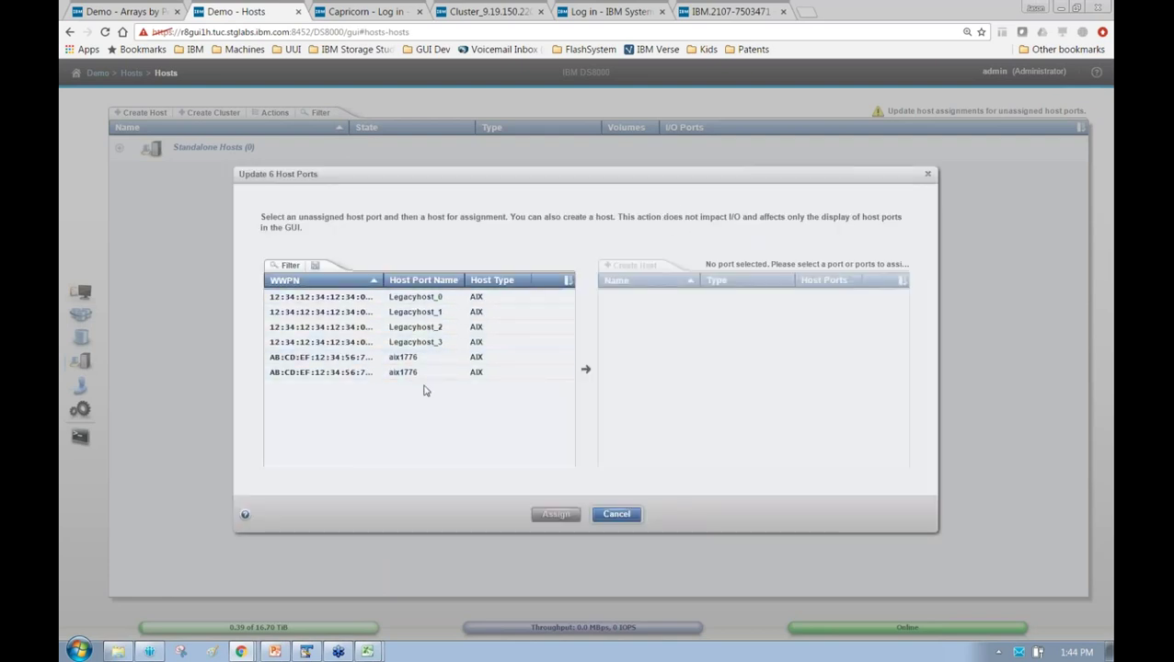
click(358, 296)
shift+click(365, 372)
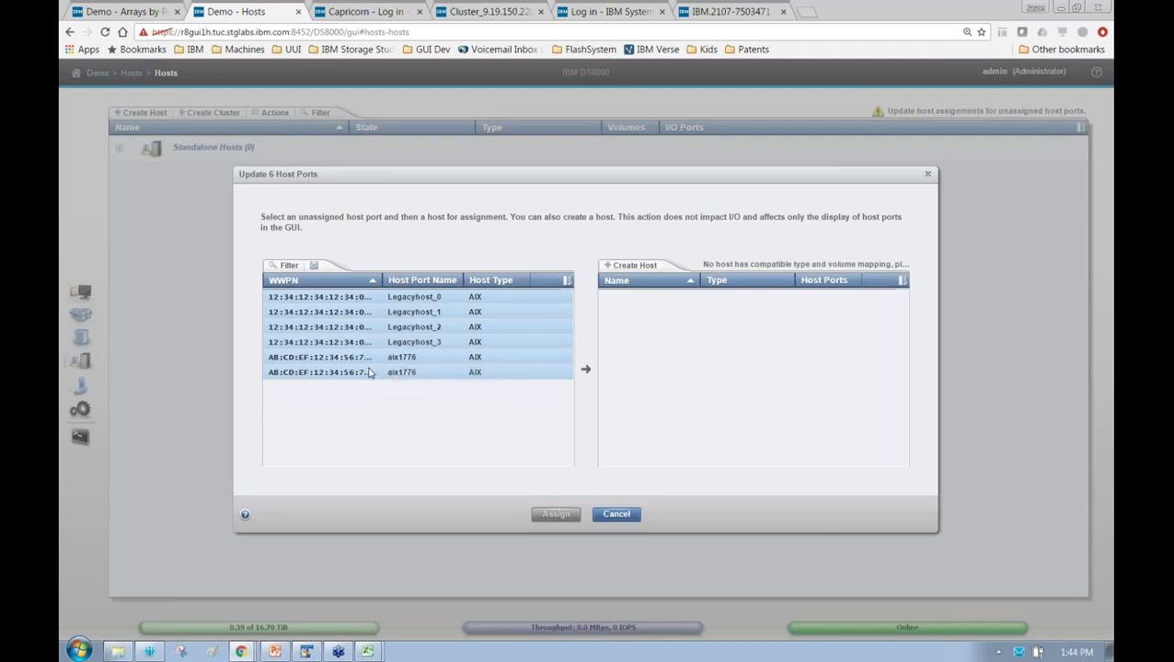
click(492, 357)
click(433, 296)
ctrl+click(437, 343)
shift+click(436, 345)
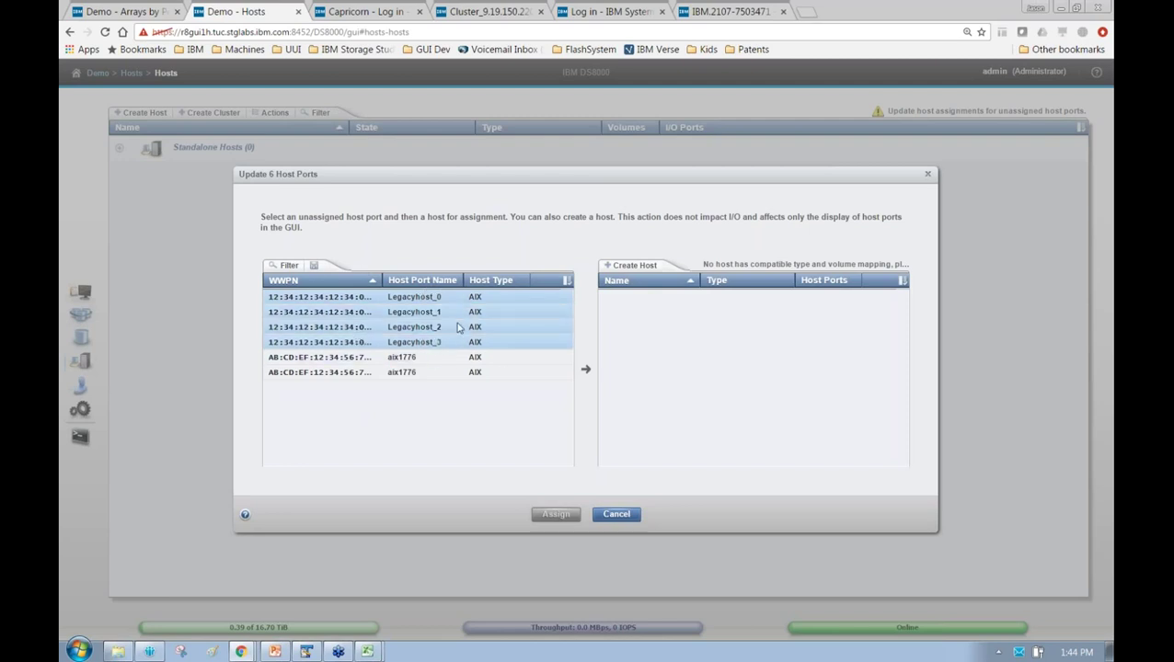
click(448, 358)
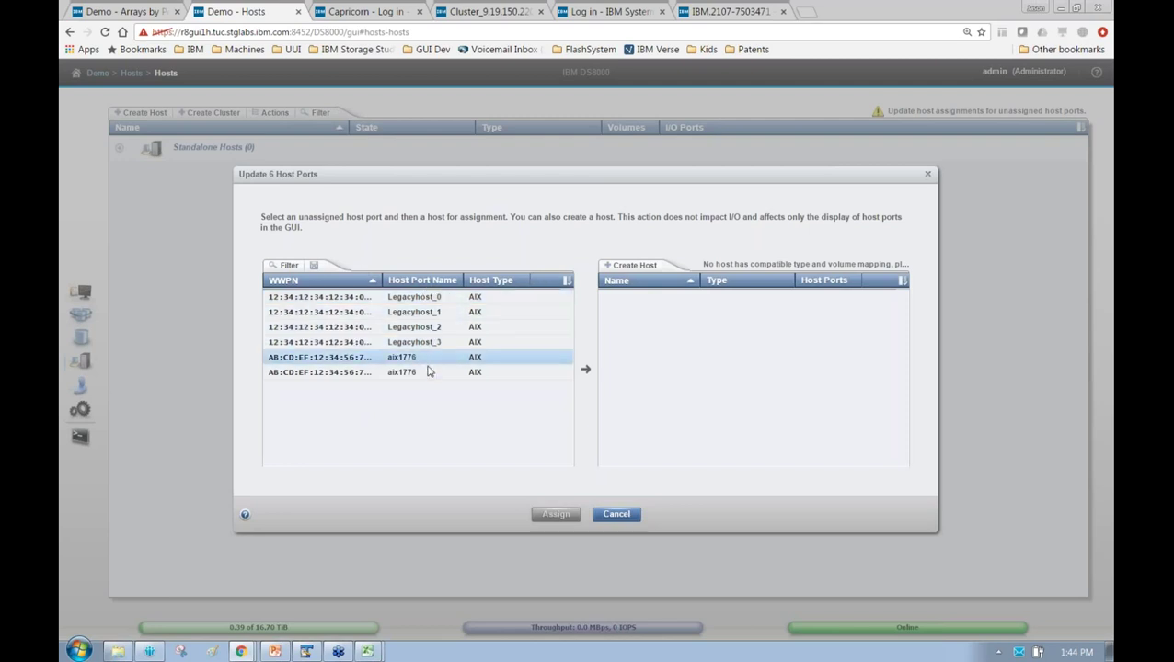
shift+click(423, 372)
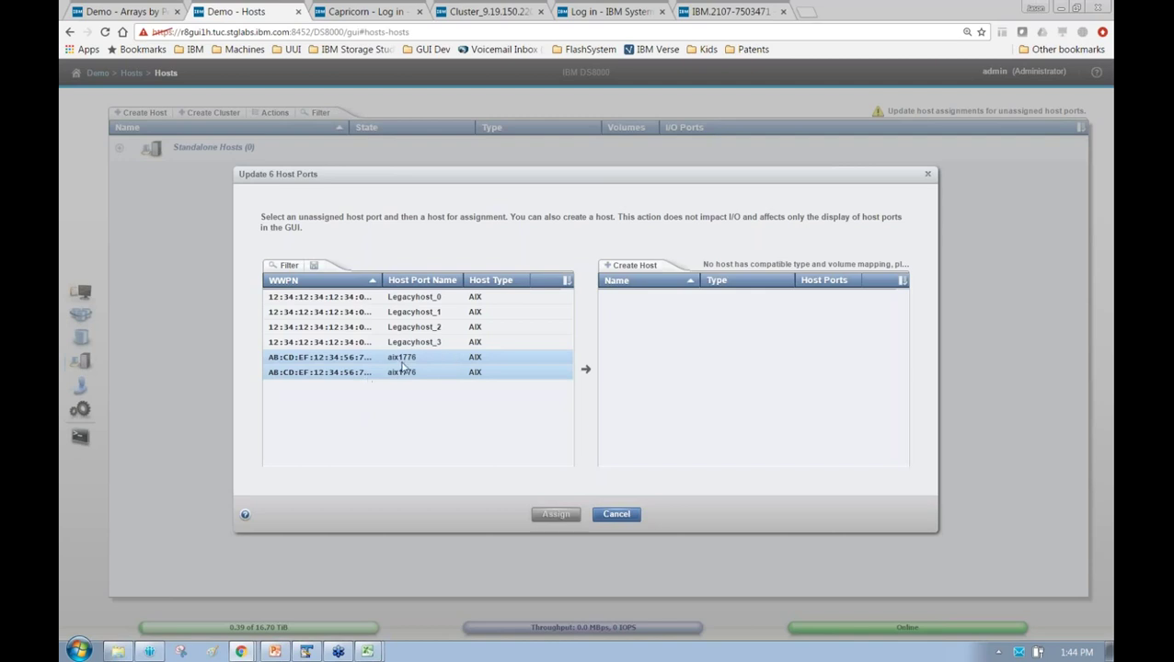
click(612, 514)
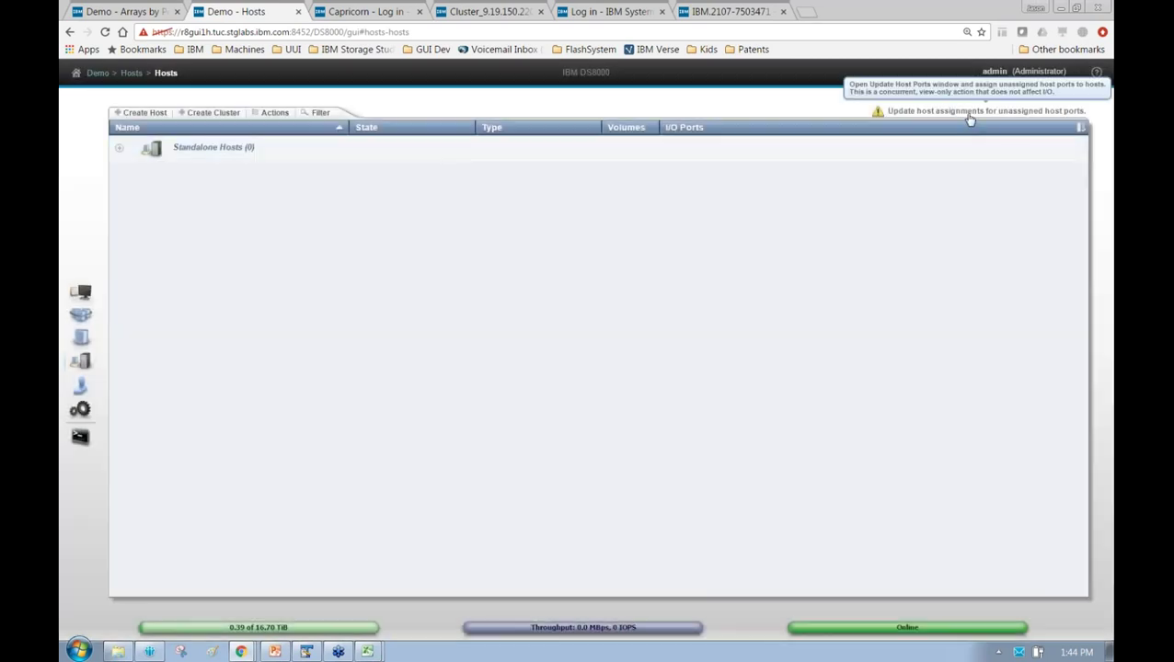
Auto-create only host Legacyhost, excluding aix1776 and aix1776_1, then reopen the unassigned ports task
click(970, 112)
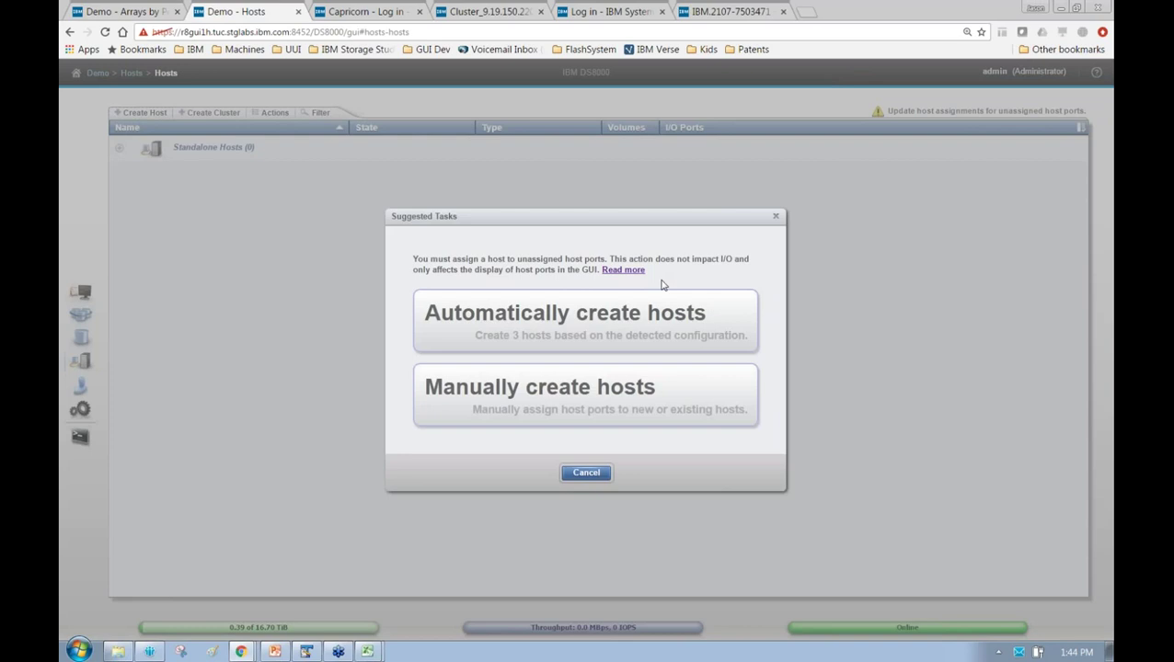
click(681, 339)
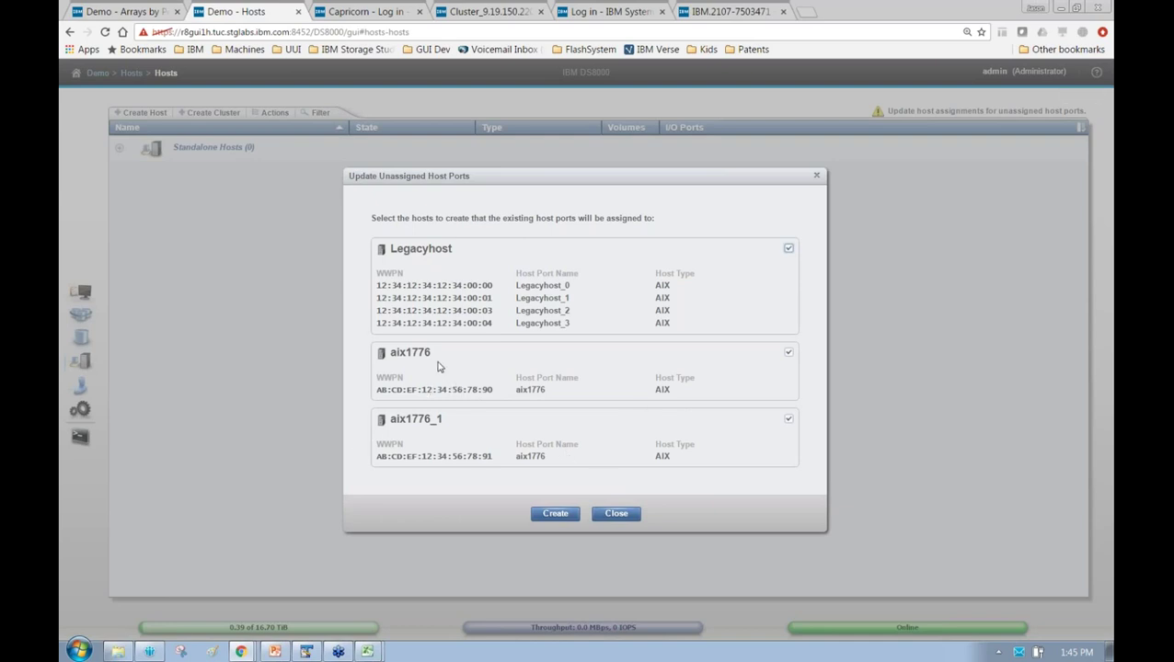
click(789, 419)
click(789, 353)
click(568, 516)
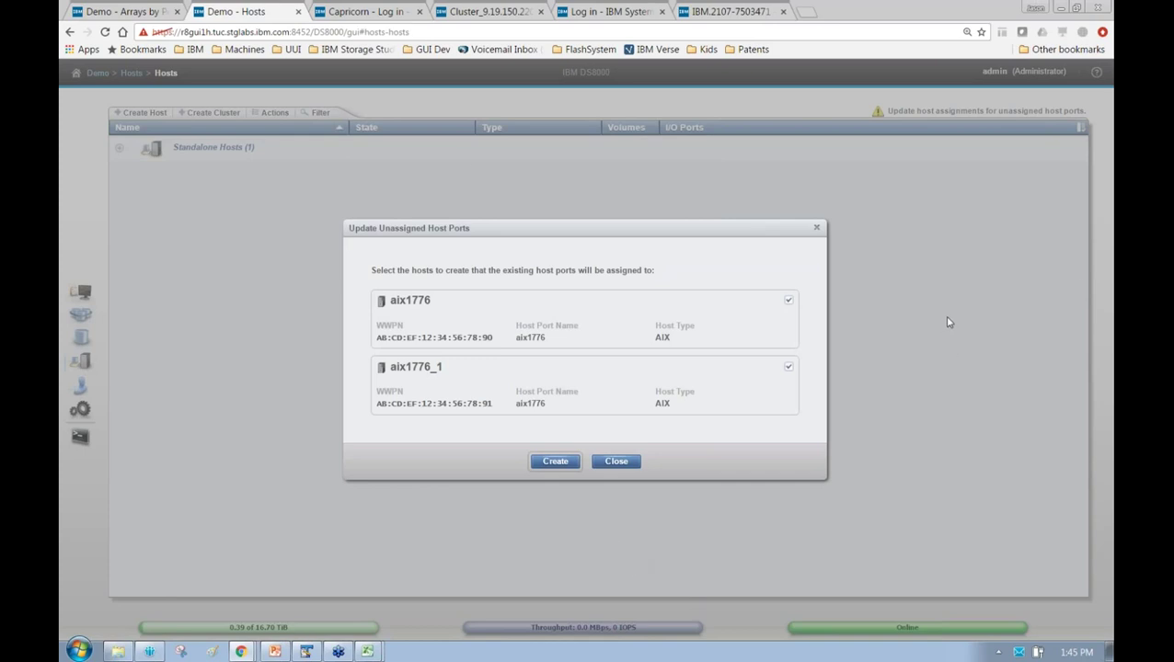
click(617, 462)
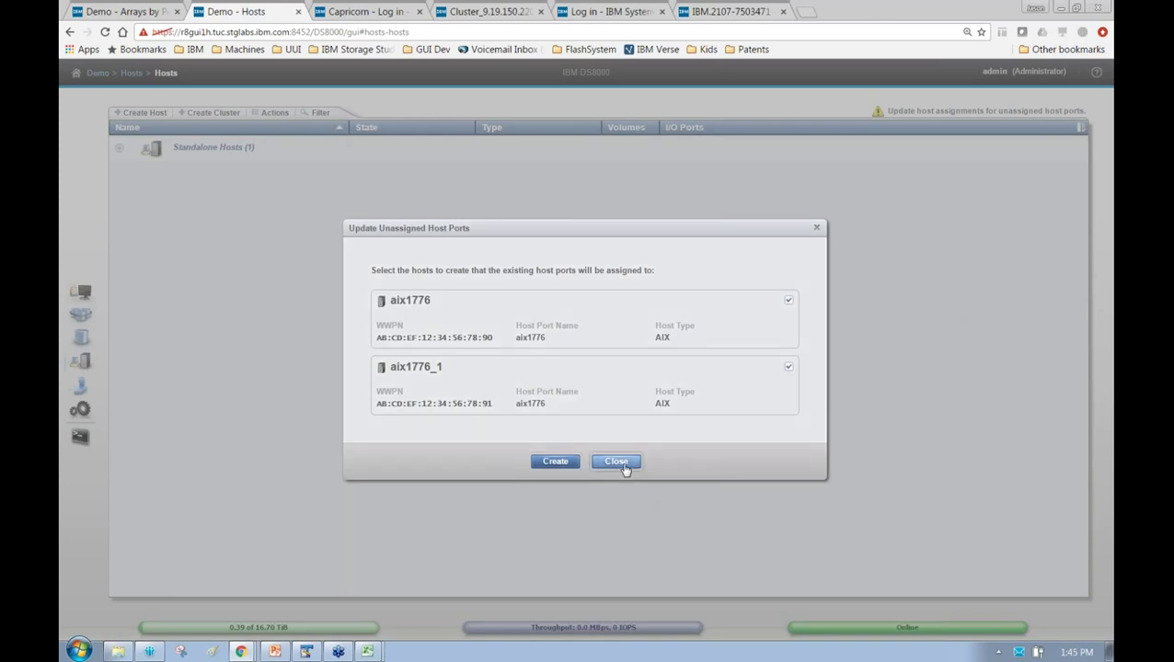
click(948, 112)
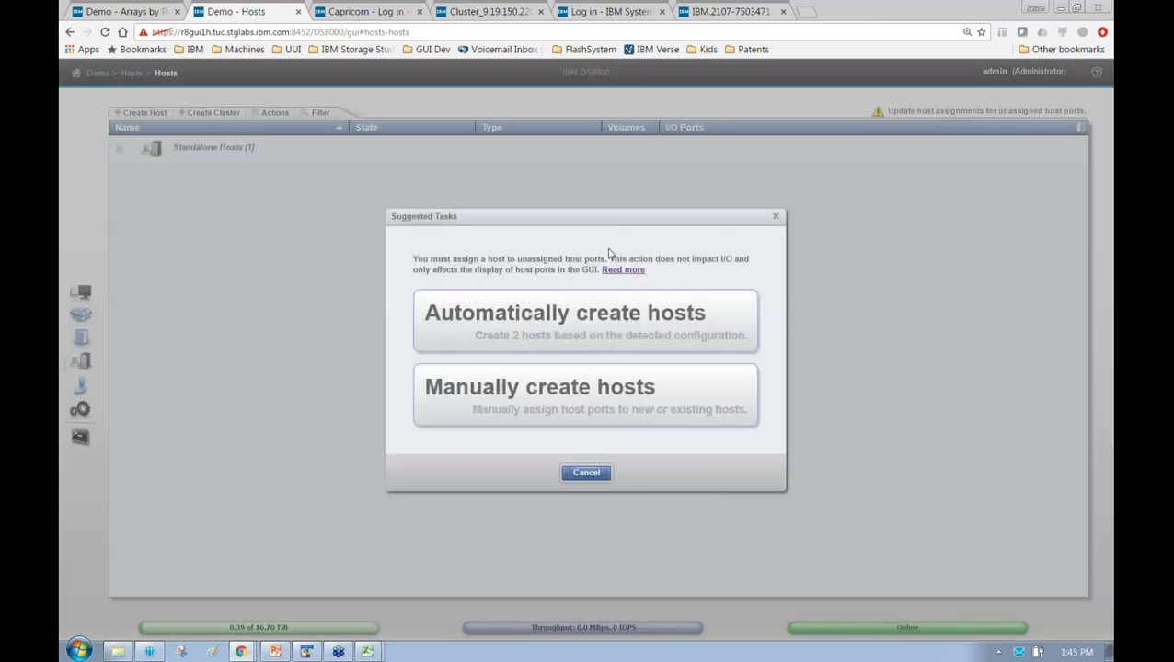
Manually create host aix1776 with both remaining unassigned host ports
click(652, 418)
click(430, 297)
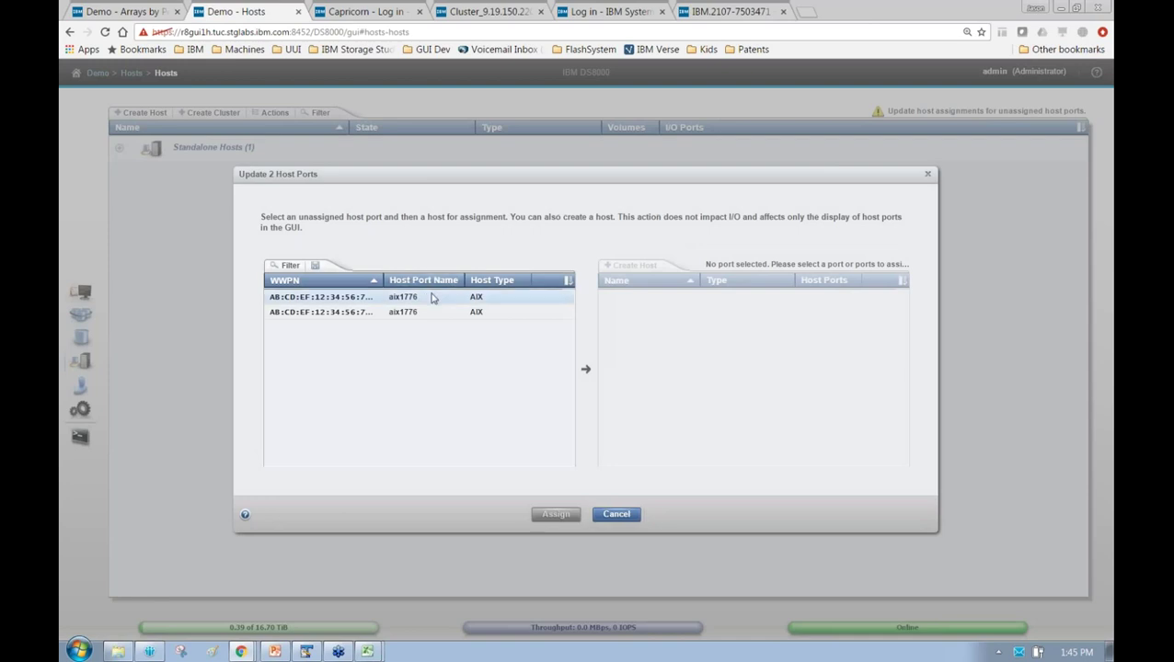
shift+click(439, 313)
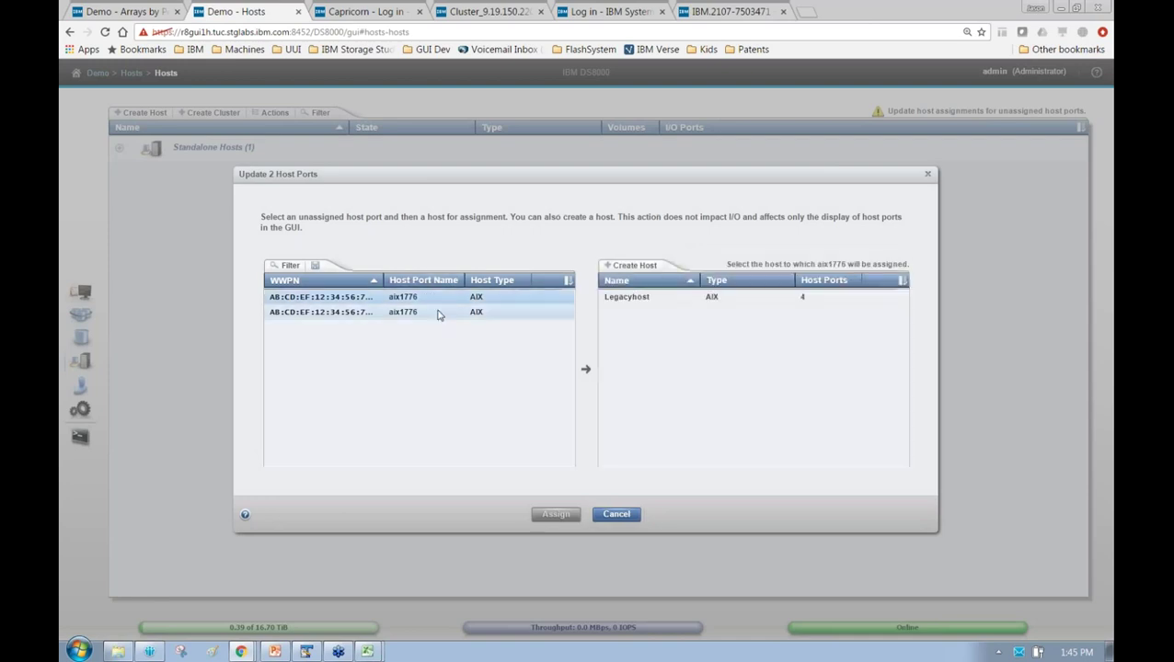
click(637, 266)
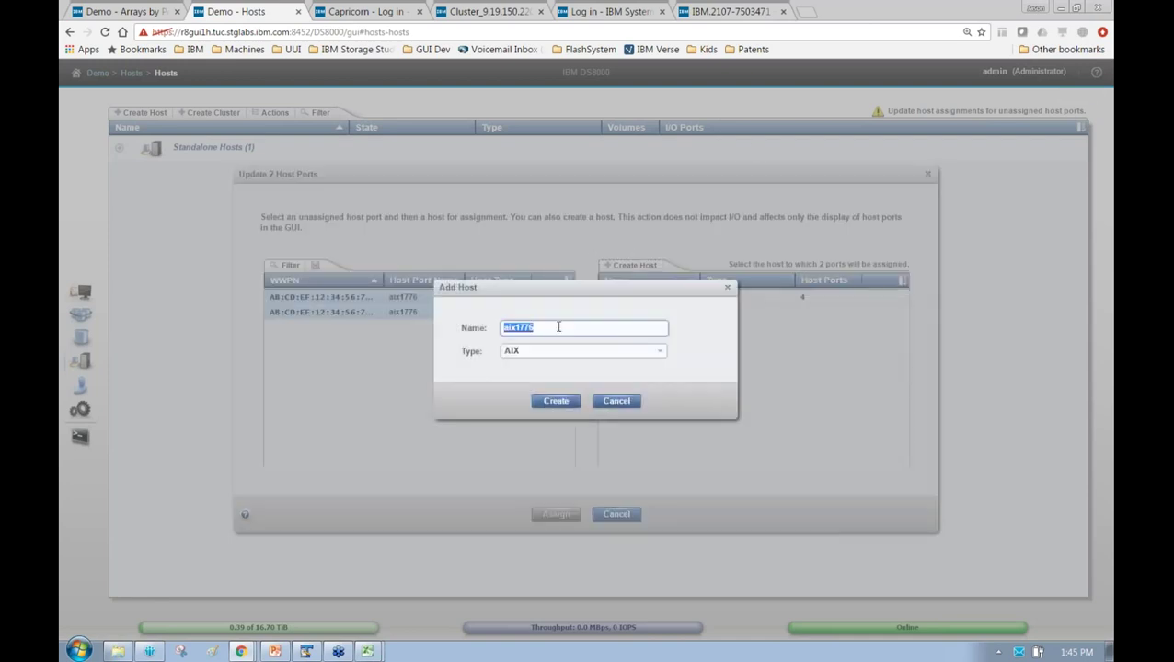
click(555, 329)
double_click(557, 329)
click(557, 328)
drag(553, 311, 338, 319)
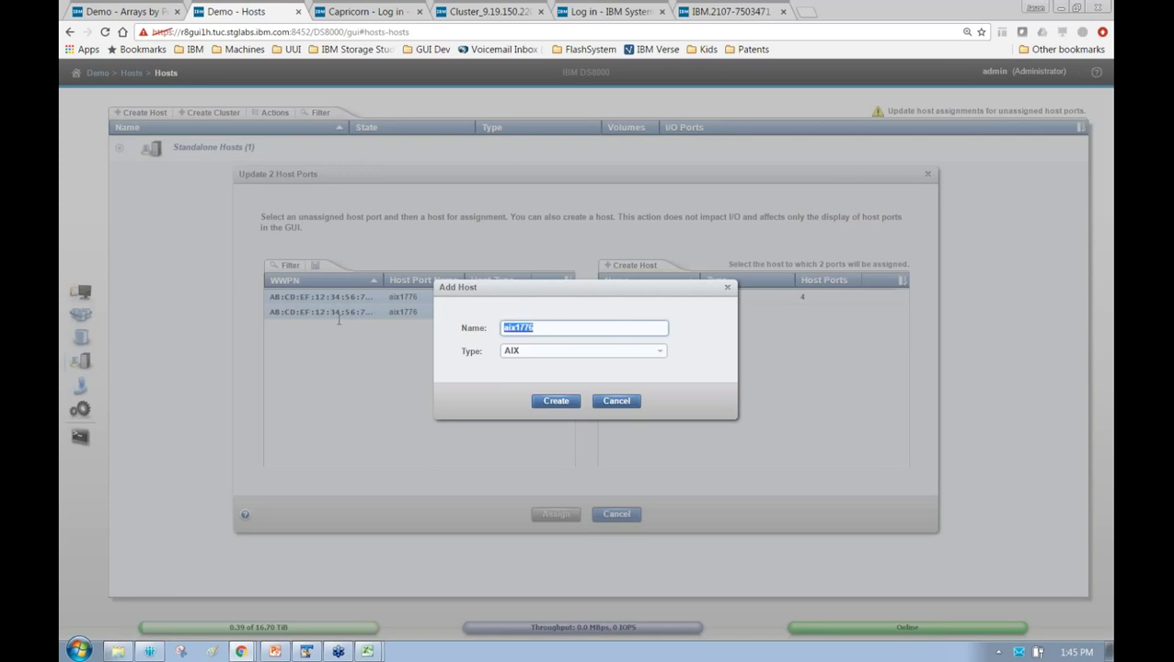
click(538, 405)
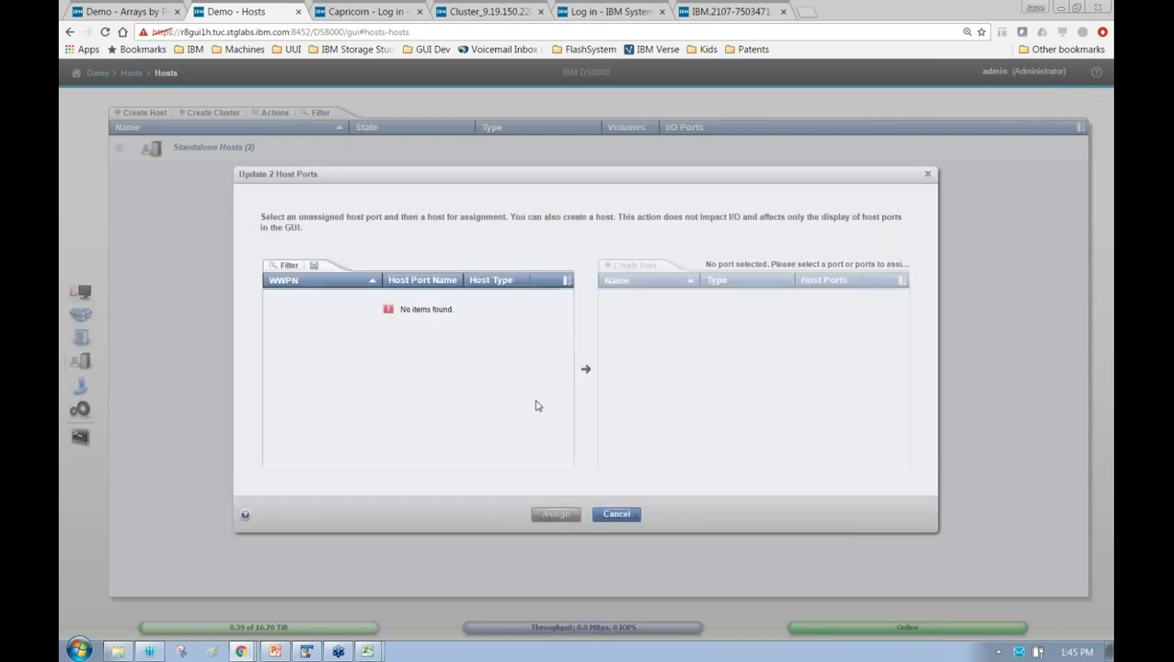
click(616, 515)
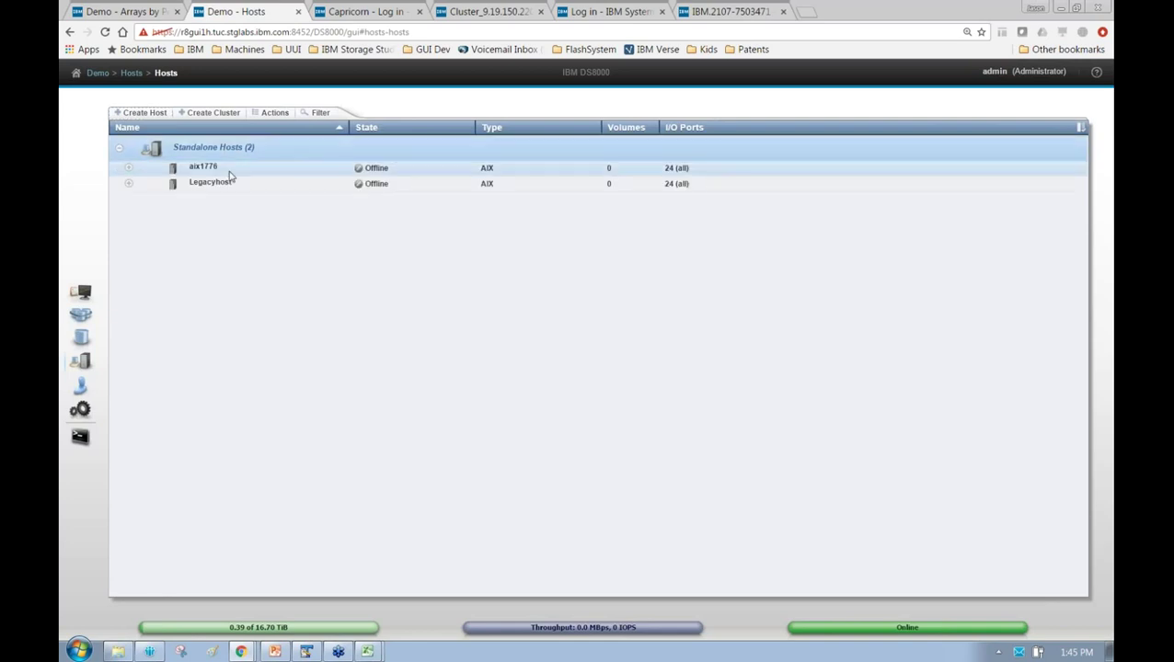
Expand aix1776 and Legacyhost to show their ports, and close the extra browser tab
click(232, 182)
click(128, 168)
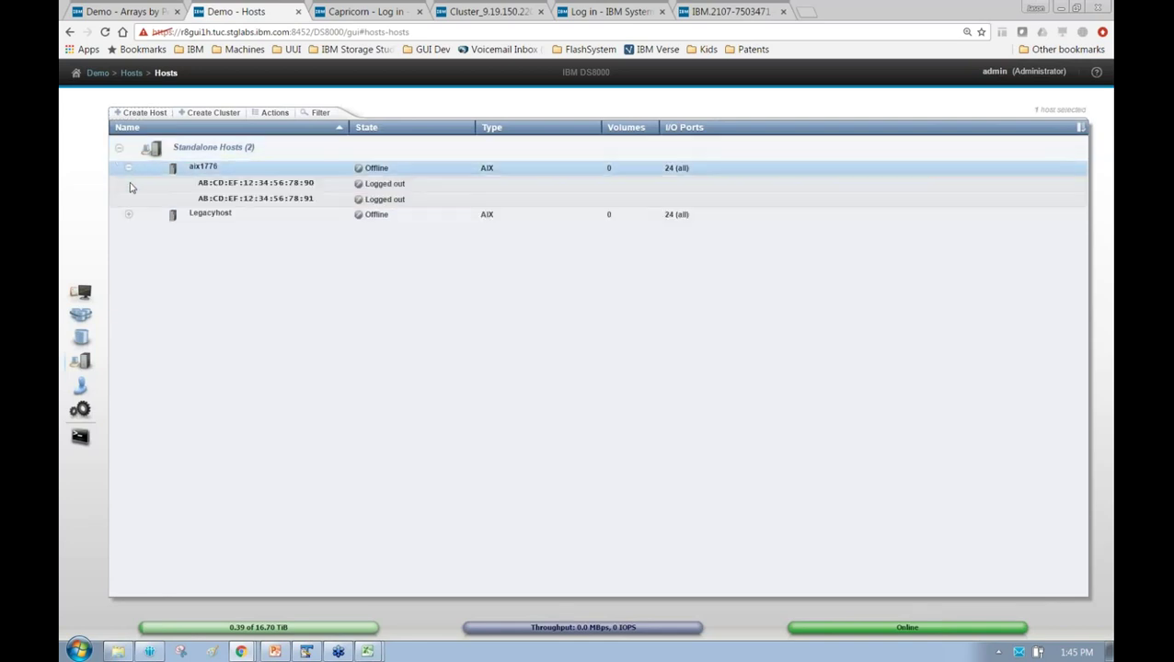
click(129, 215)
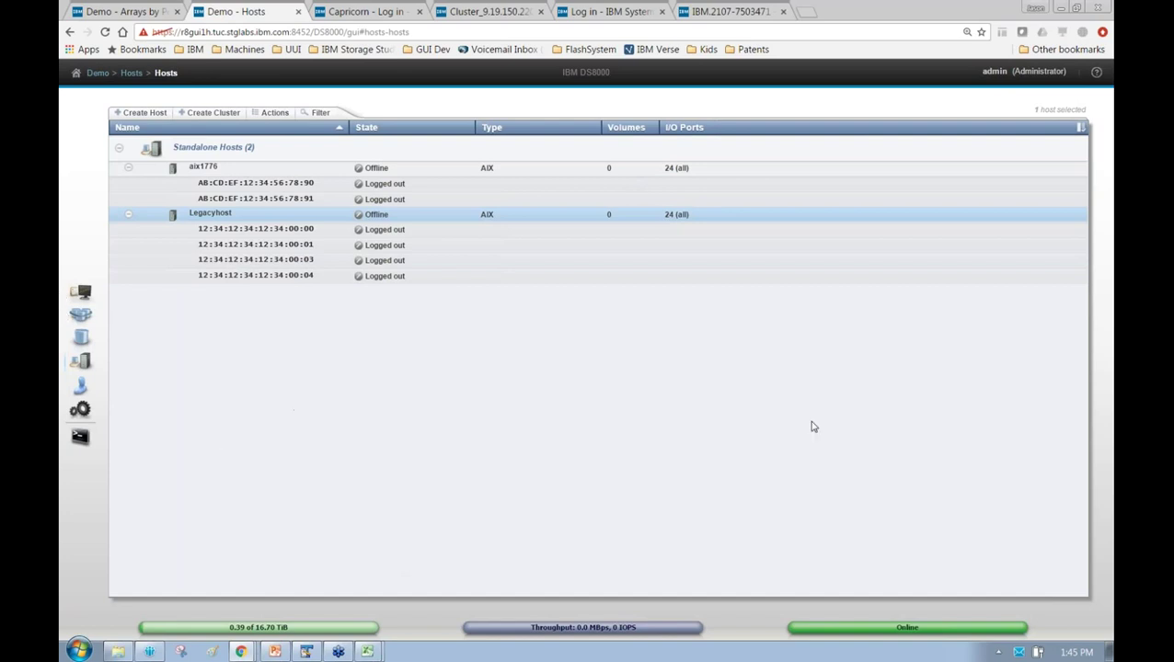
click(178, 12)
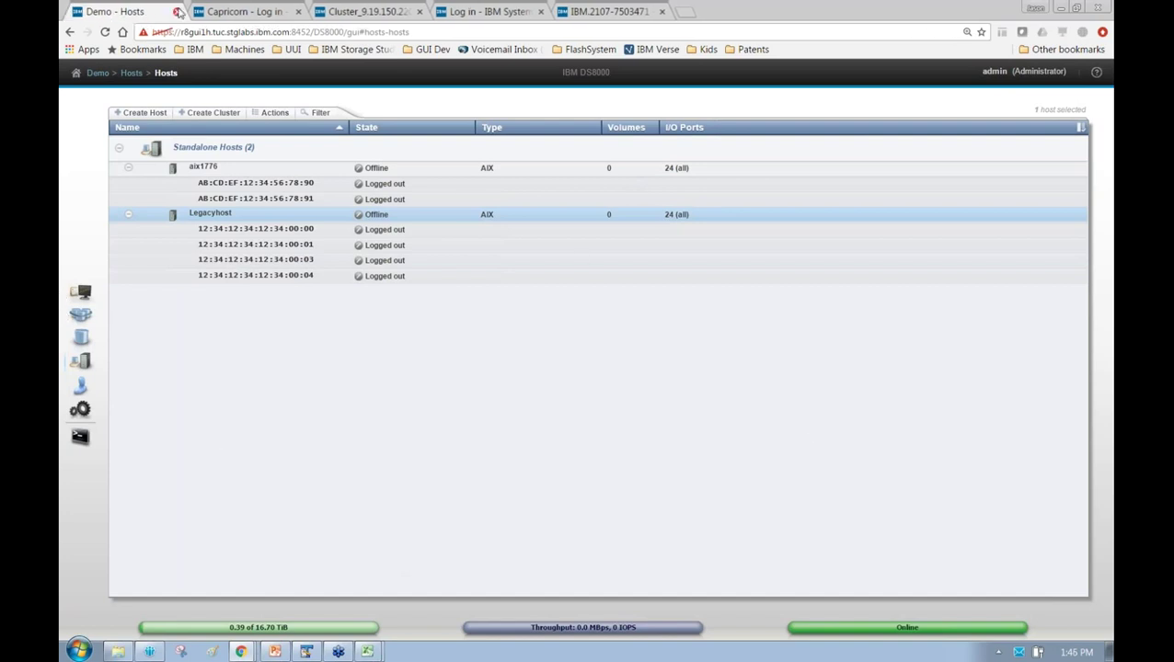
In Volumes by Host, map the four unmapped aix volumes to aix1776 and expand it to confirm
mouse_move(95, 363)
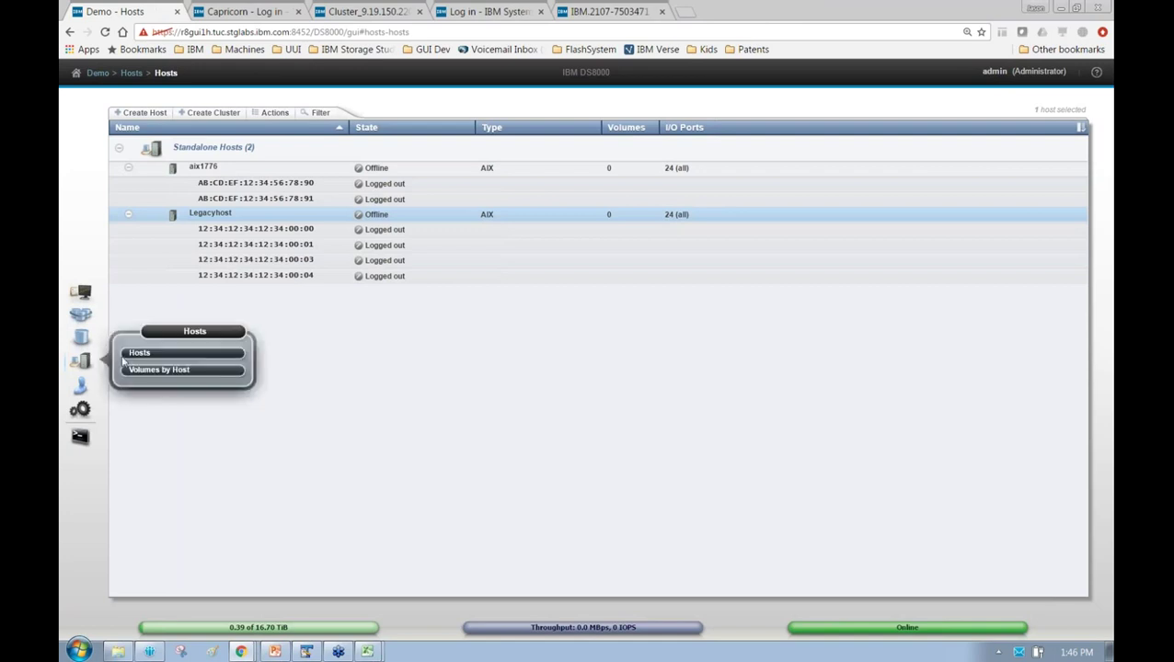
click(140, 373)
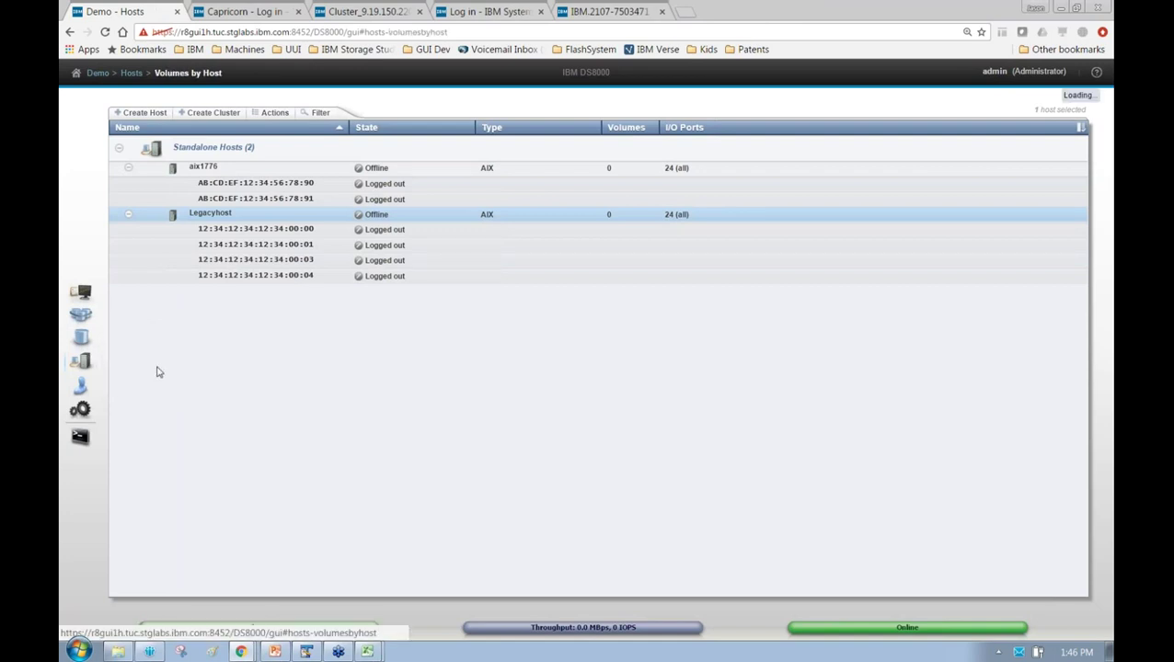
click(119, 152)
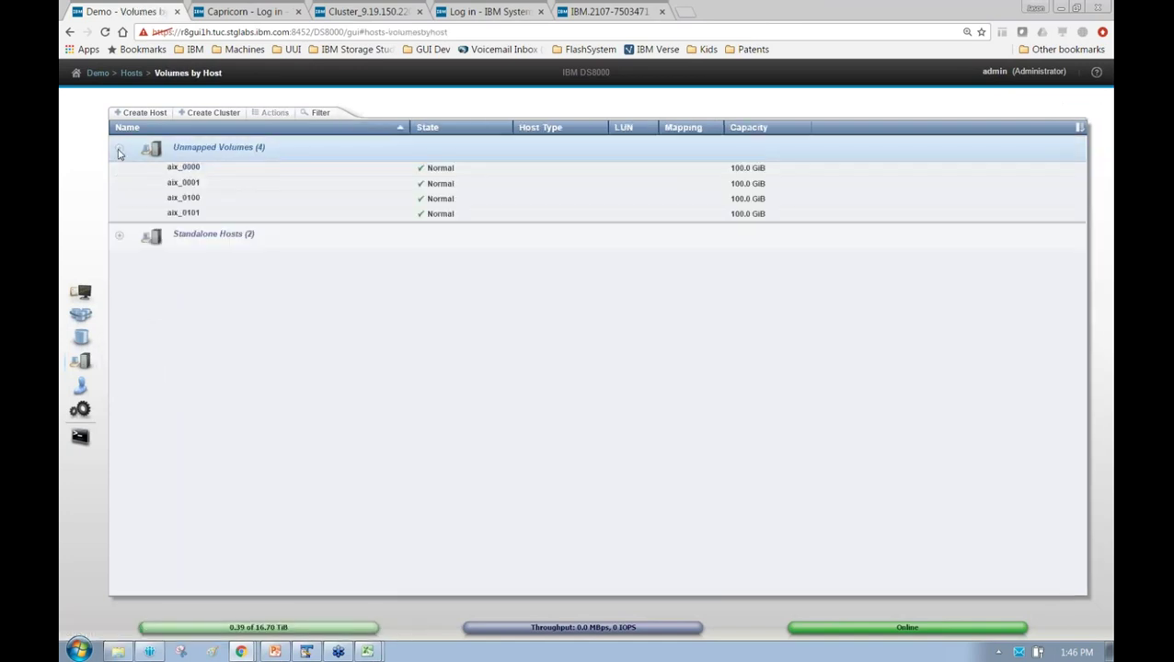
click(234, 169)
shift+click(249, 213)
right_click(349, 197)
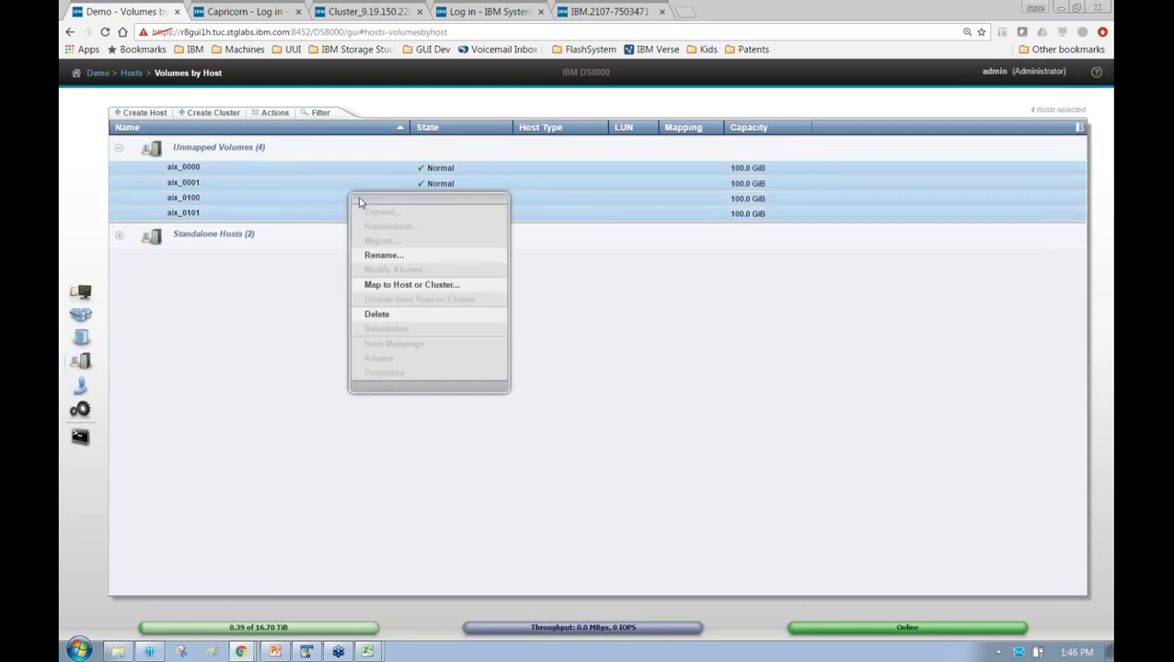
click(395, 285)
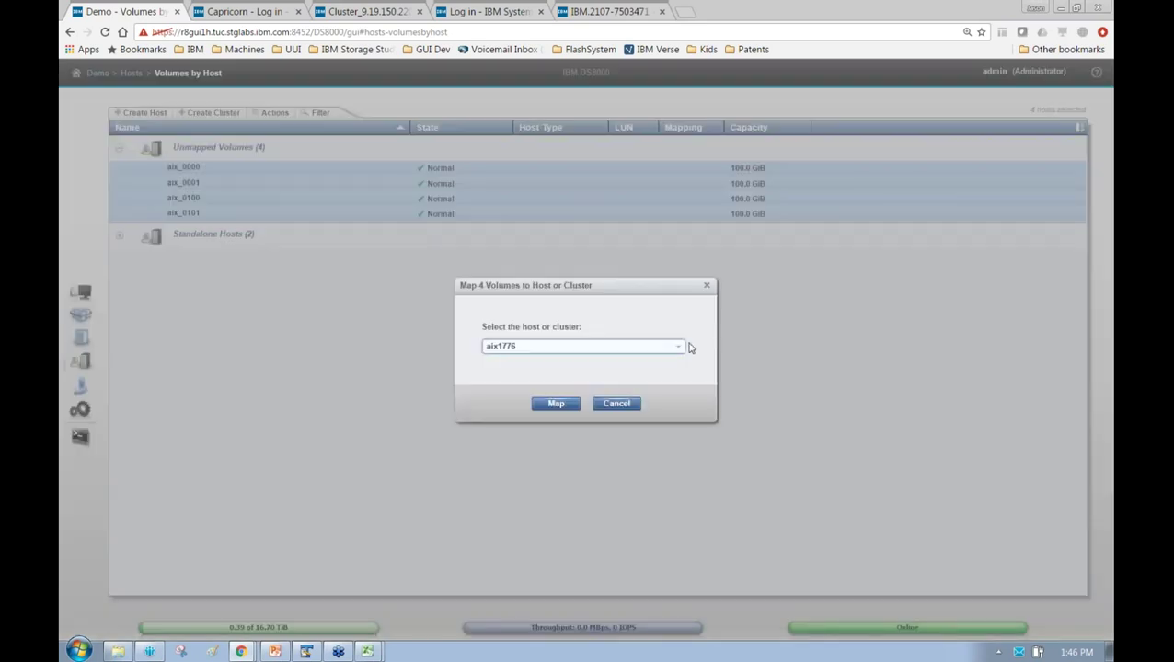
click(681, 347)
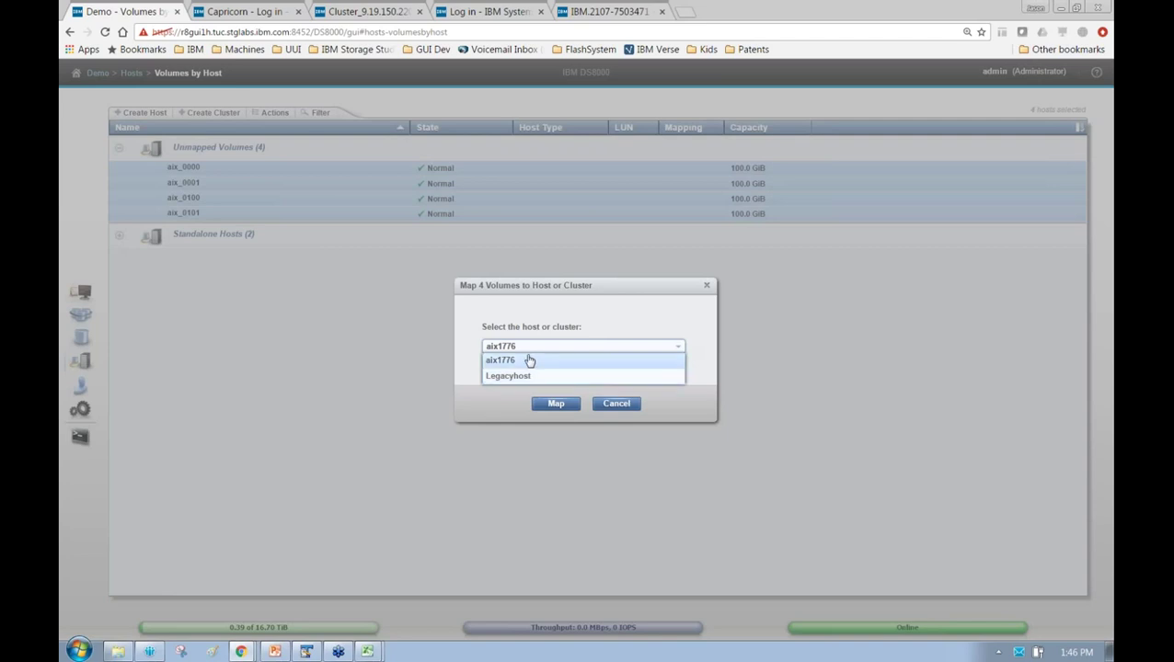
click(529, 360)
click(555, 404)
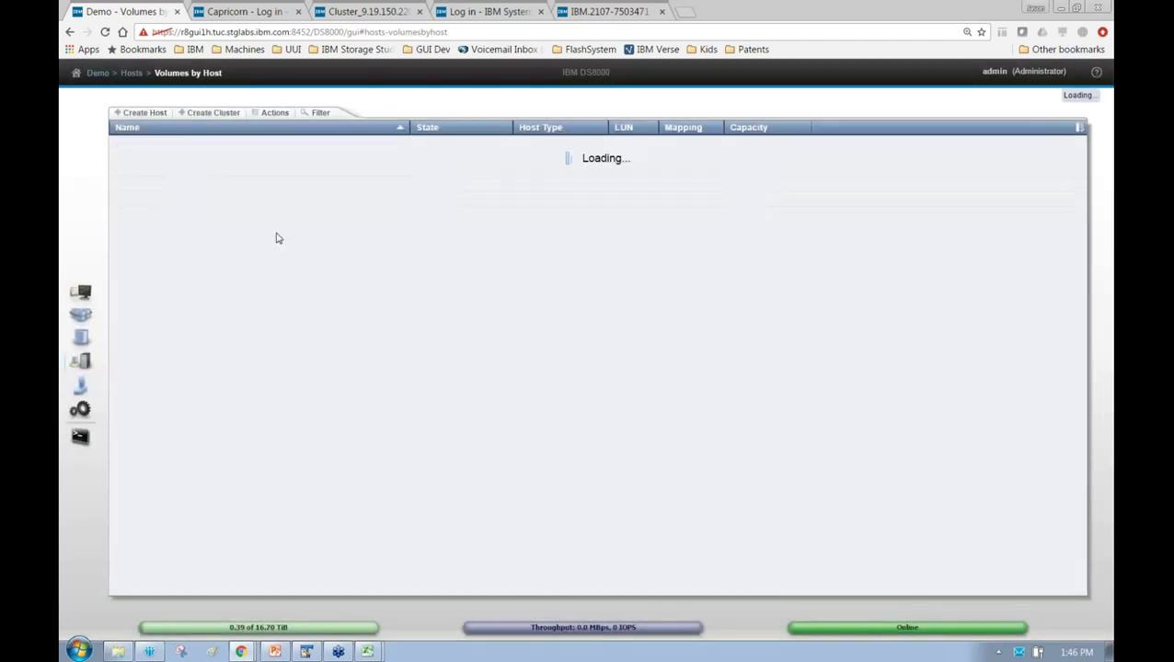
click(119, 175)
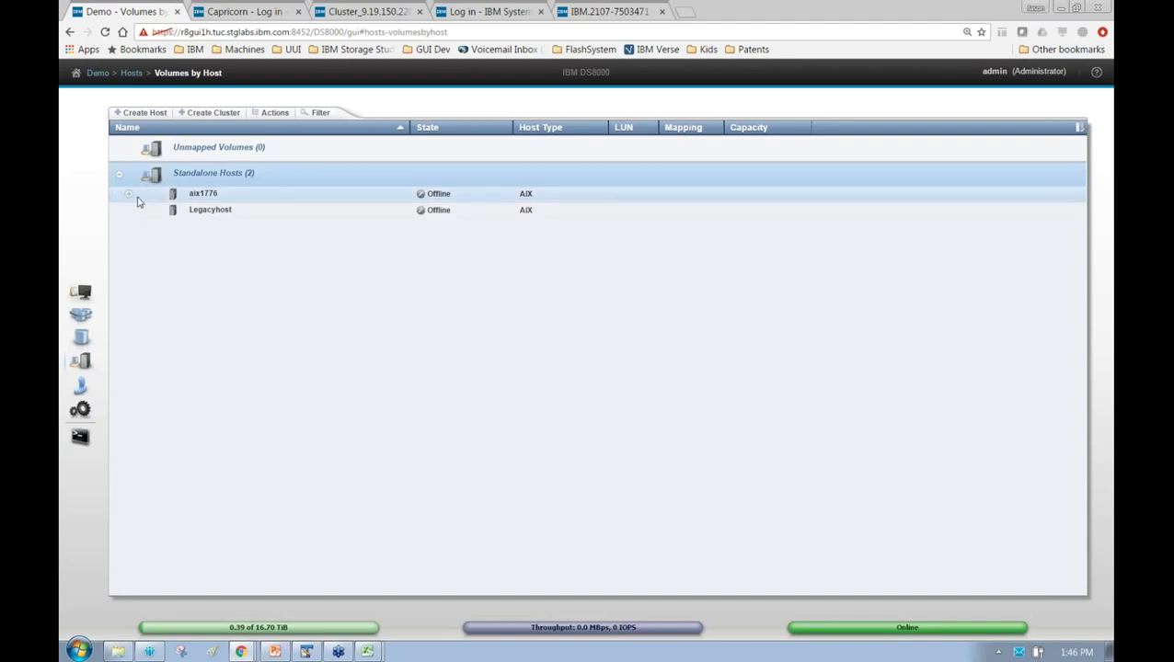
click(128, 195)
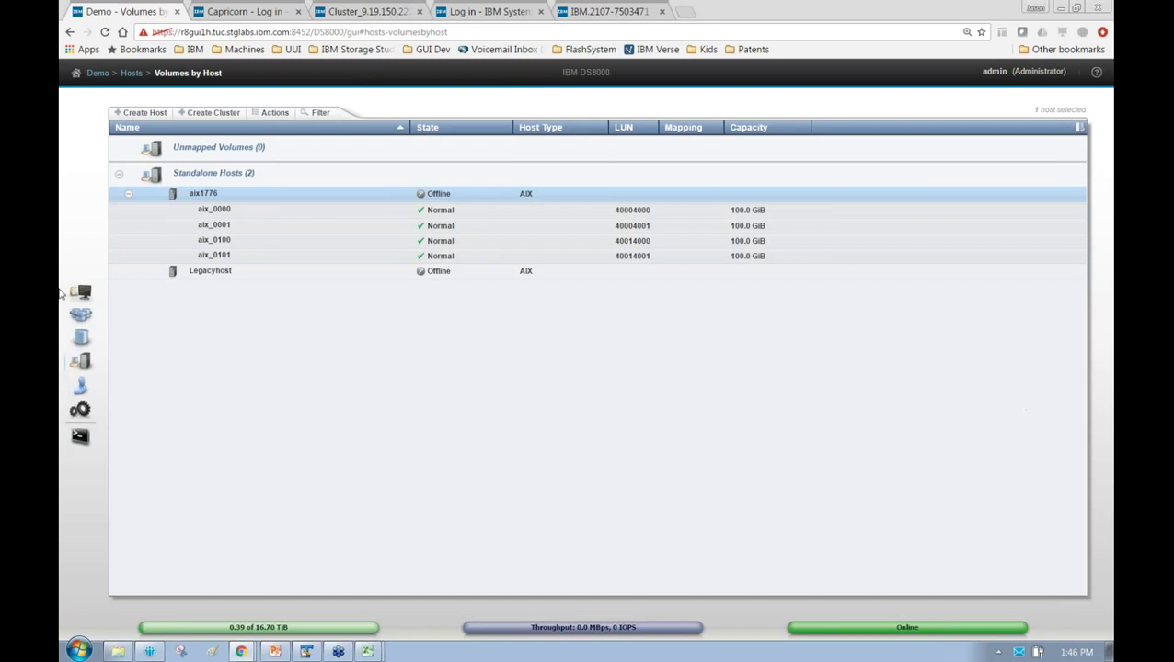
In Arrays by Pool, view the properties of pool ckd_3 and close them
mouse_move(79, 337)
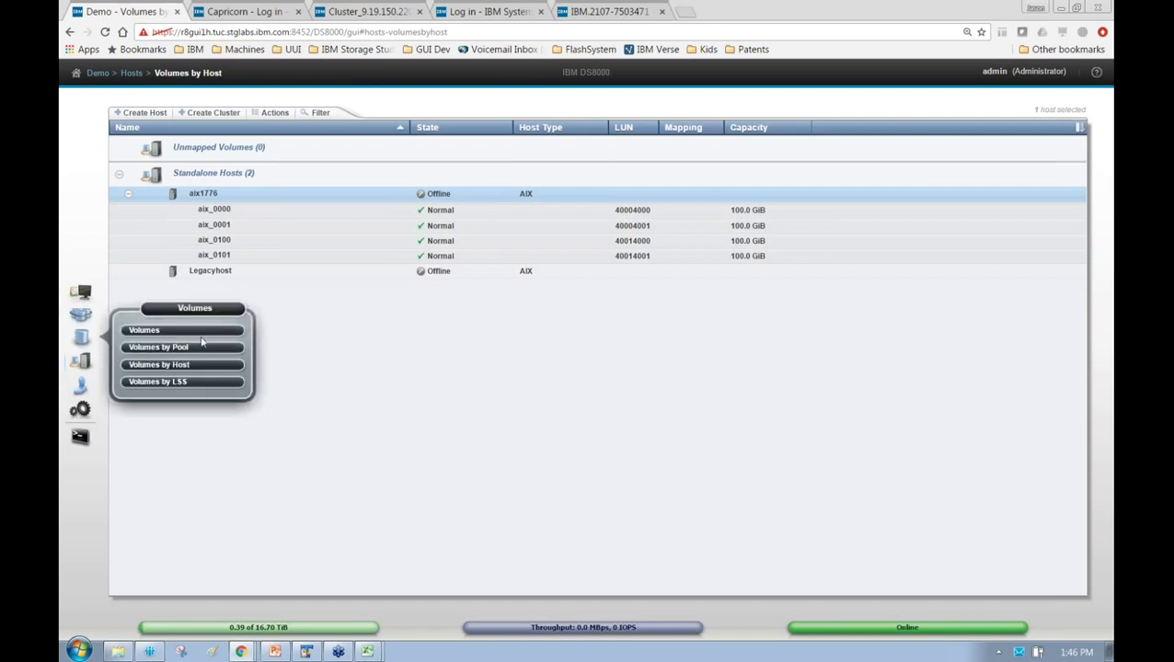
mouse_move(79, 316)
click(196, 309)
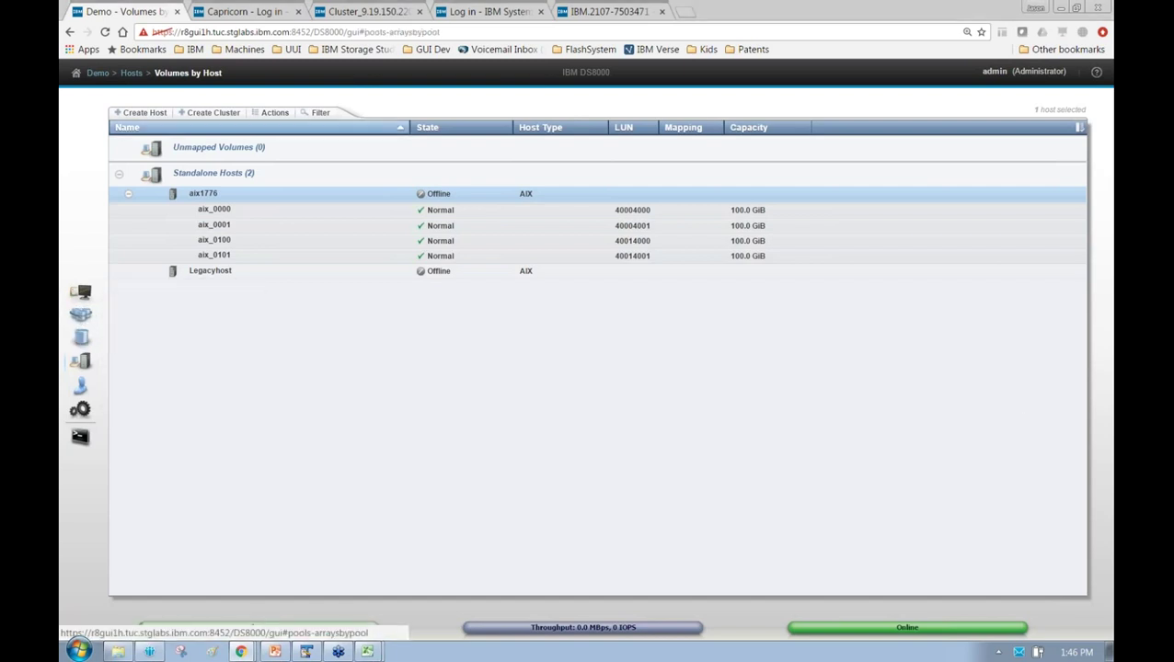
click(186, 235)
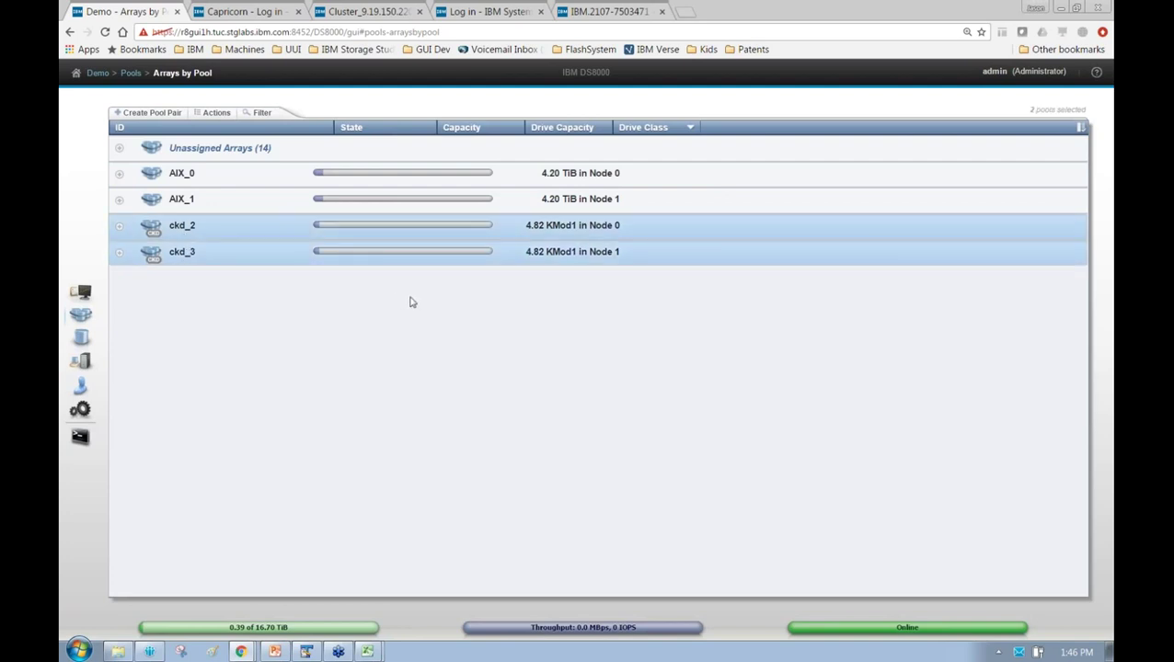
click(288, 254)
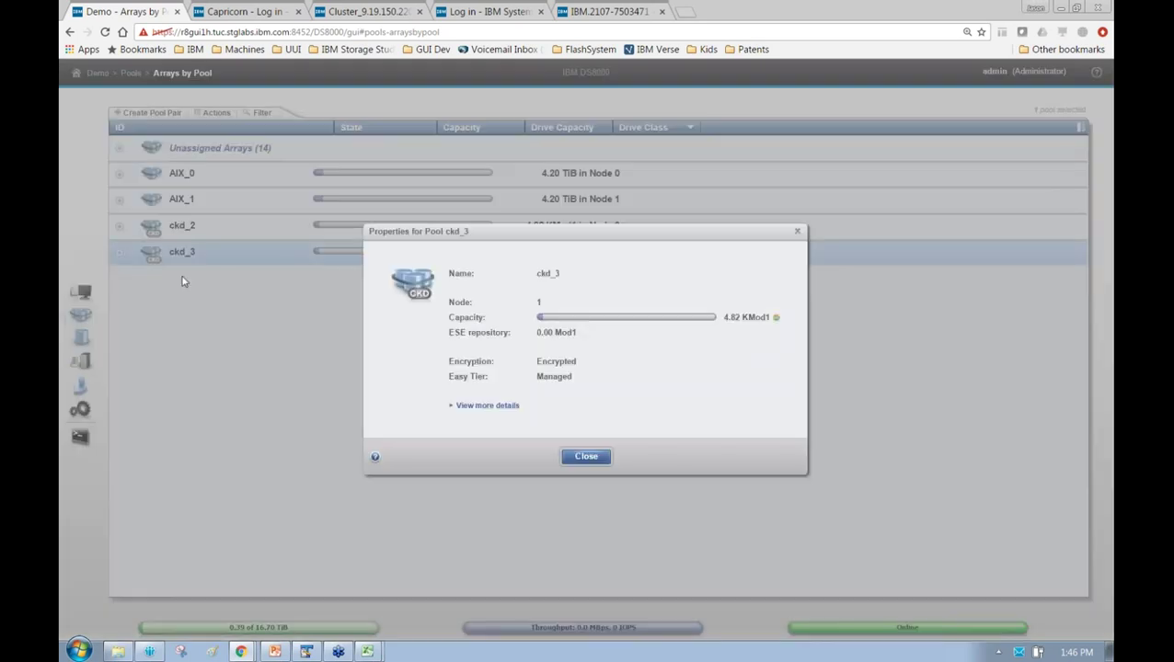
click(583, 459)
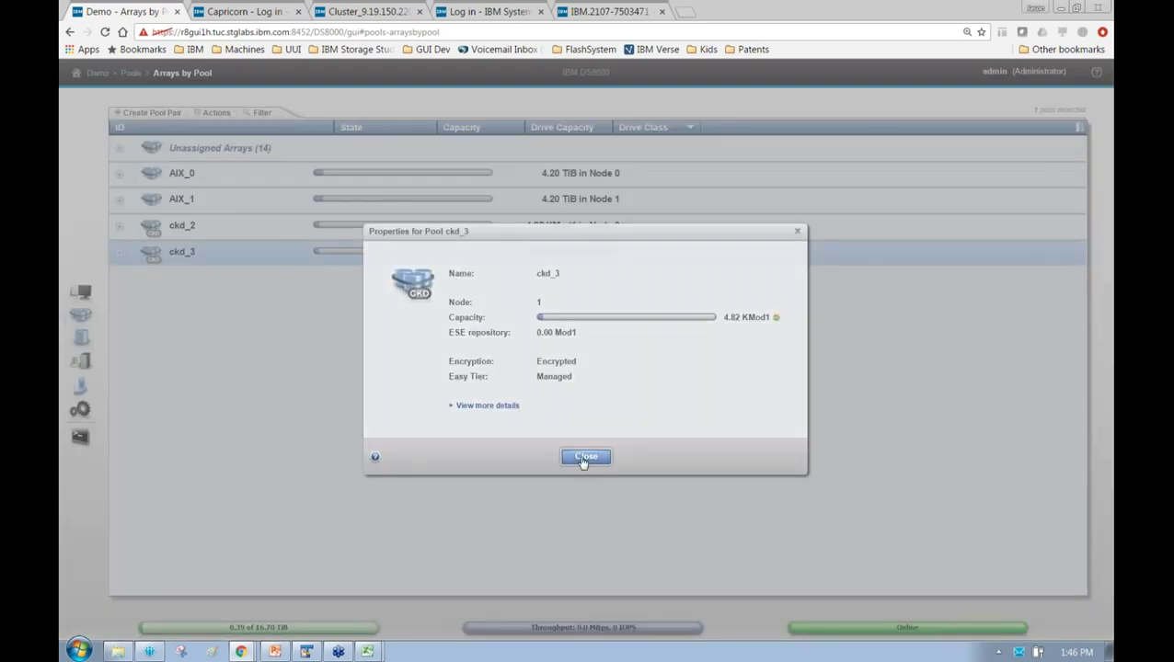
Switch to the Volumes by LSS view
mouse_move(79, 365)
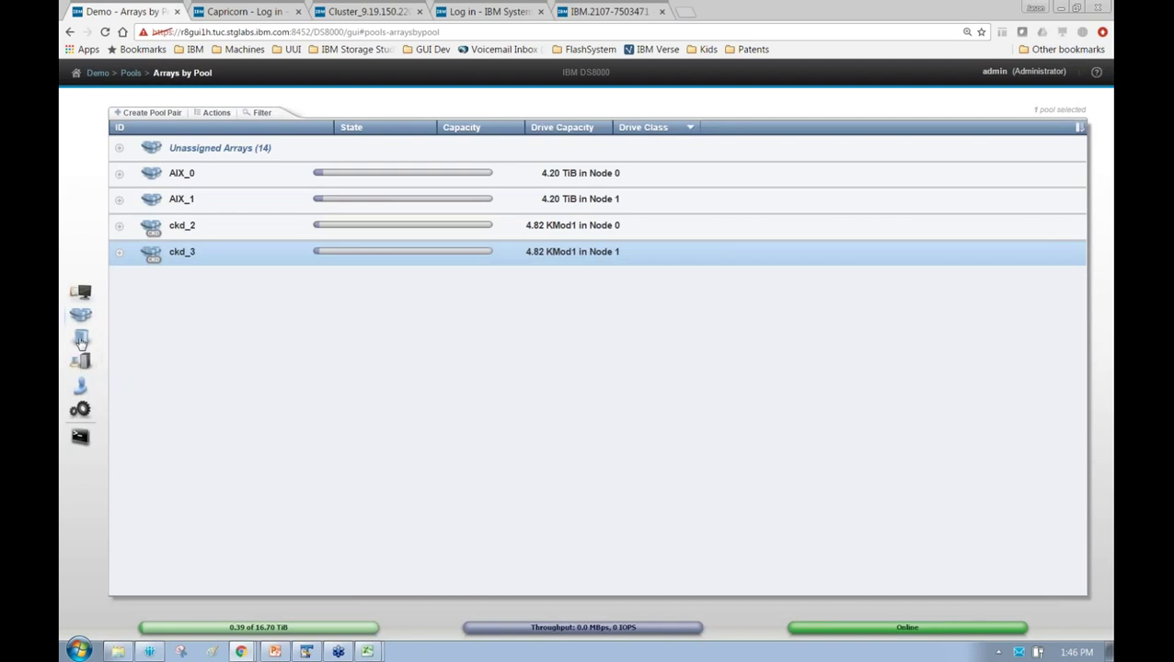
mouse_move(81, 338)
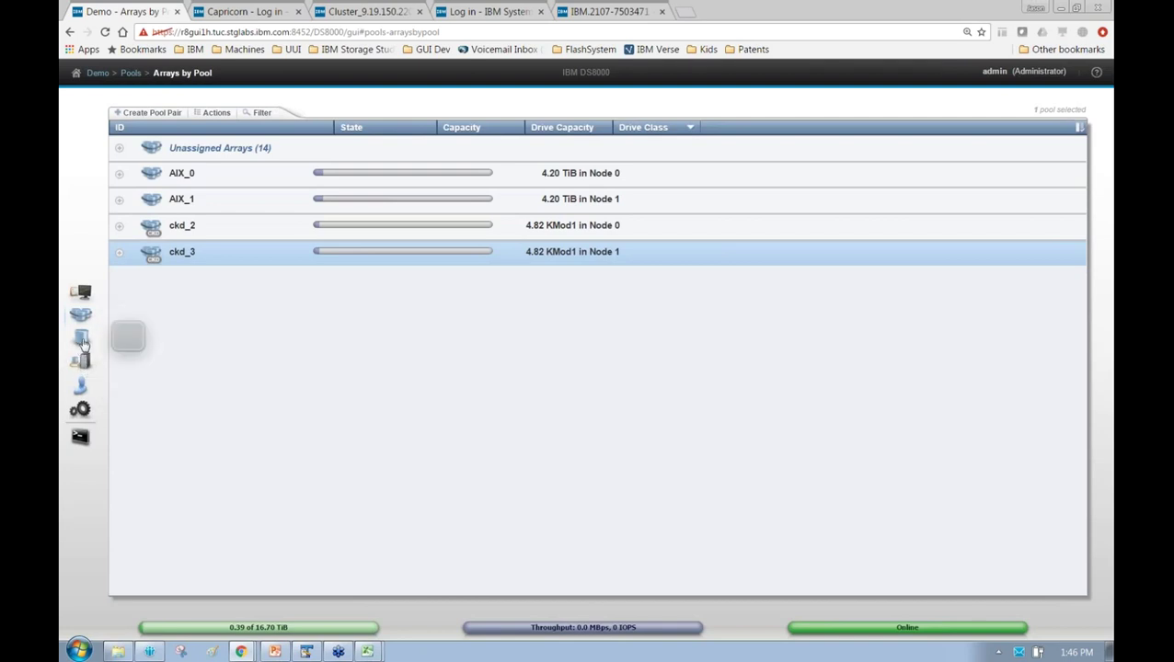
click(159, 381)
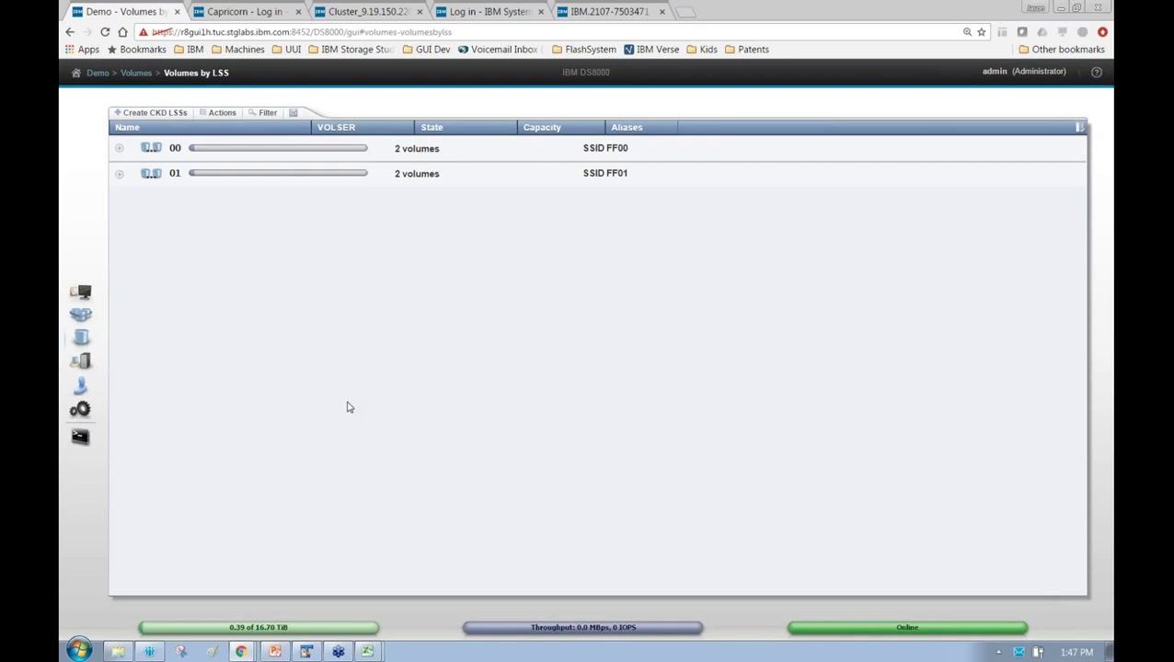
Create CKD LSSs 10 through 13 with SSID prefix 81
click(153, 112)
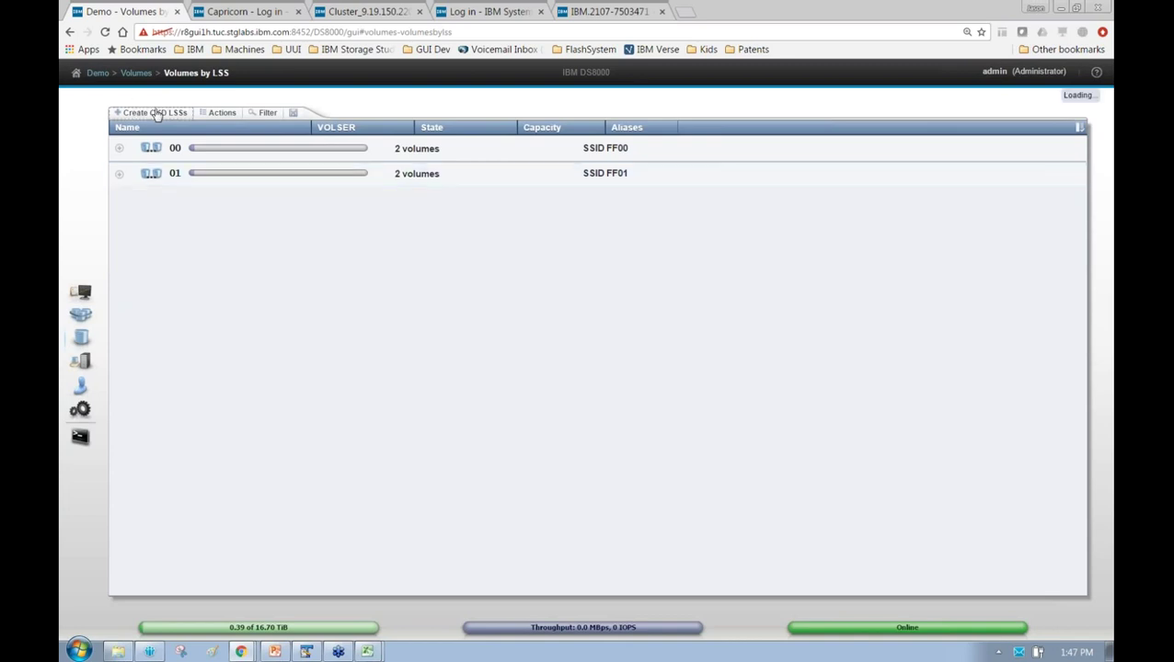
double_click(651, 332)
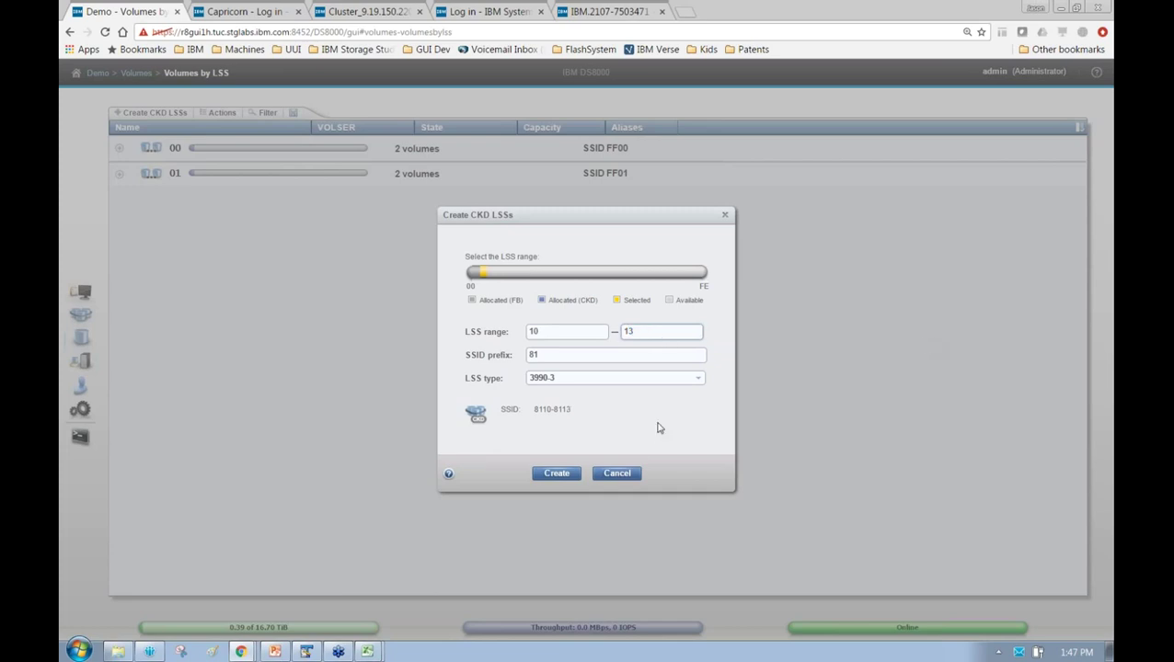
click(569, 475)
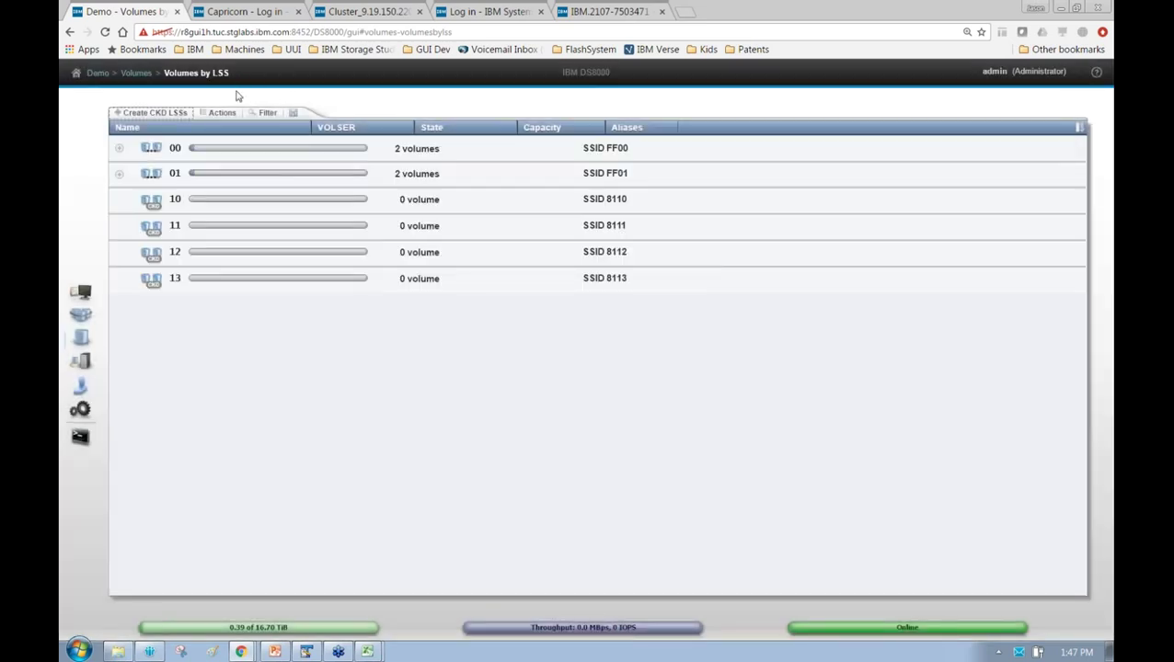
drag(174, 200, 179, 278)
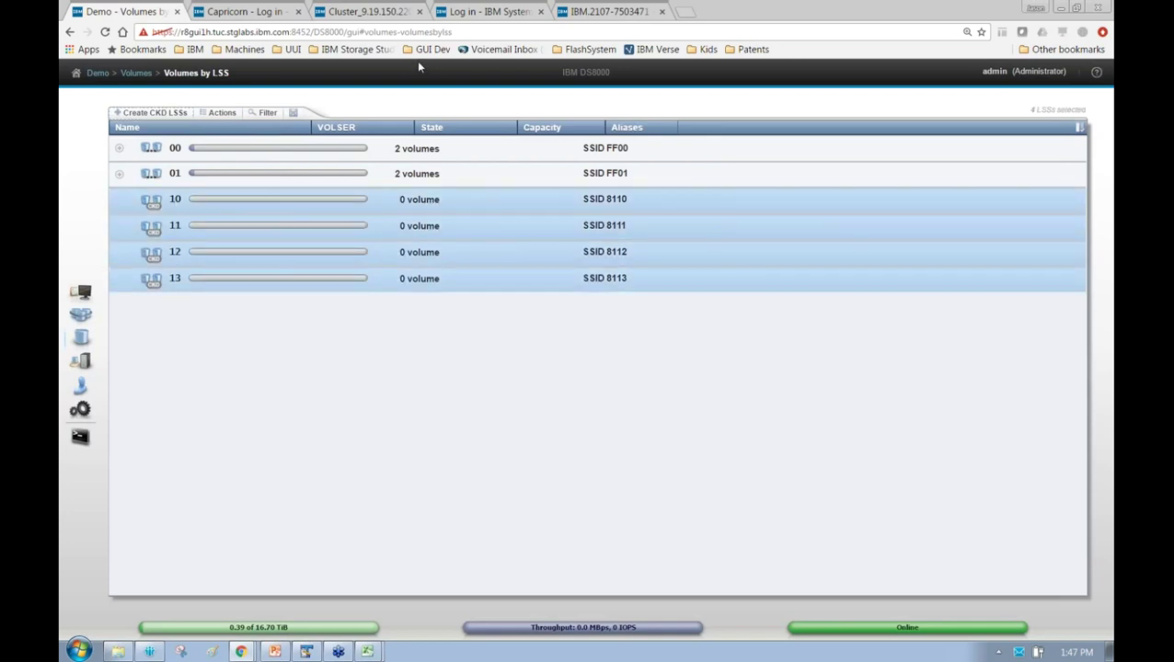
Select LSSs 00 and 01 and expand them to inspect their volumes
drag(166, 174, 164, 147)
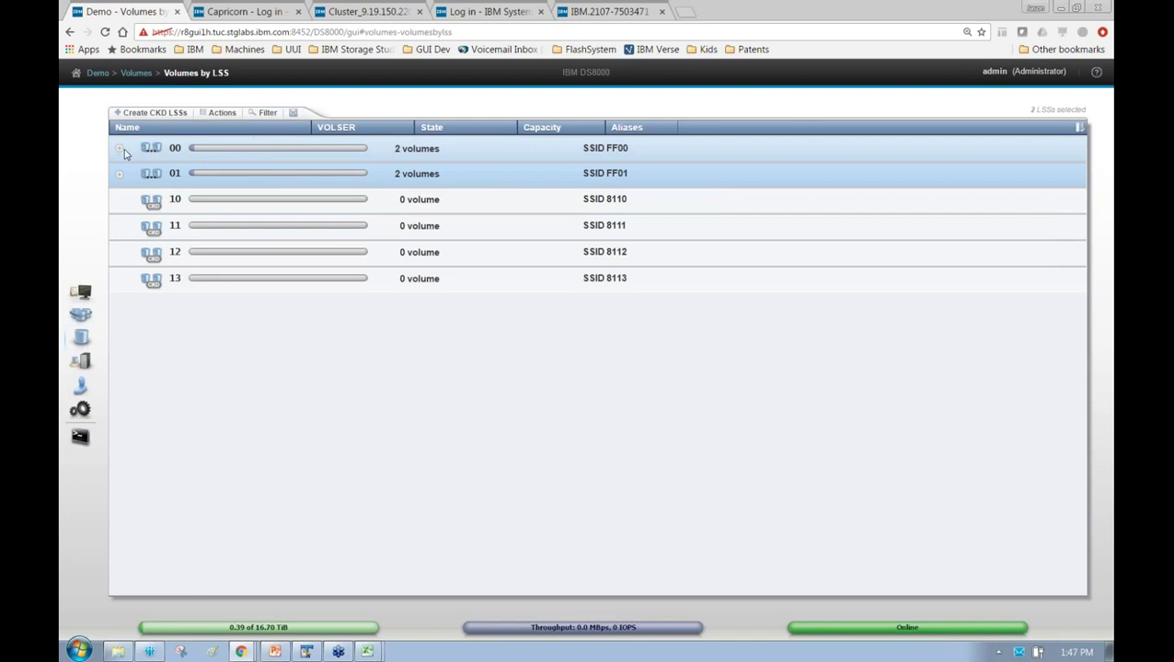
click(119, 149)
click(119, 149)
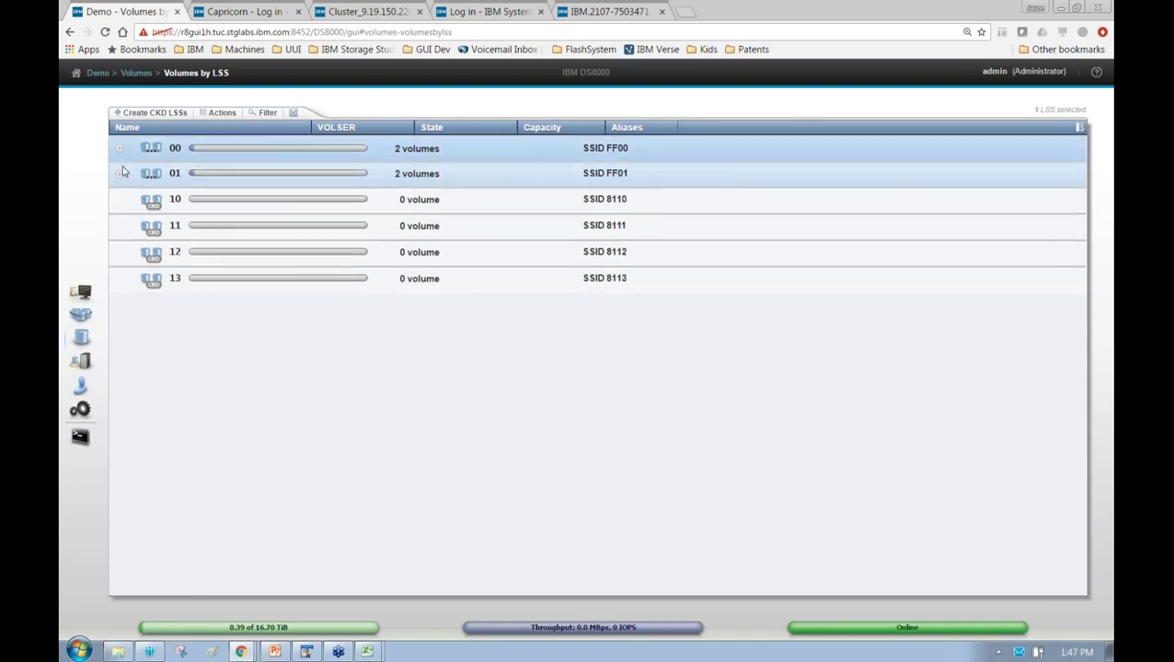
click(120, 173)
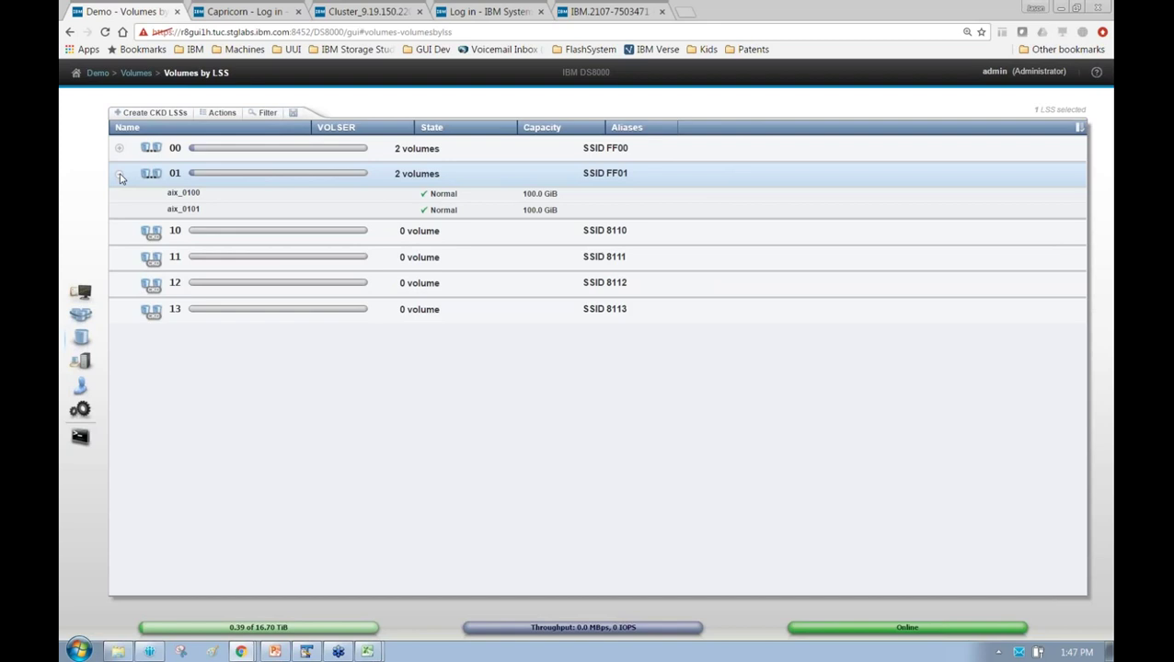
click(120, 176)
Add the Pool column to check LSS 00/01 volume pools, then select LSSs 10–13
right_click(750, 129)
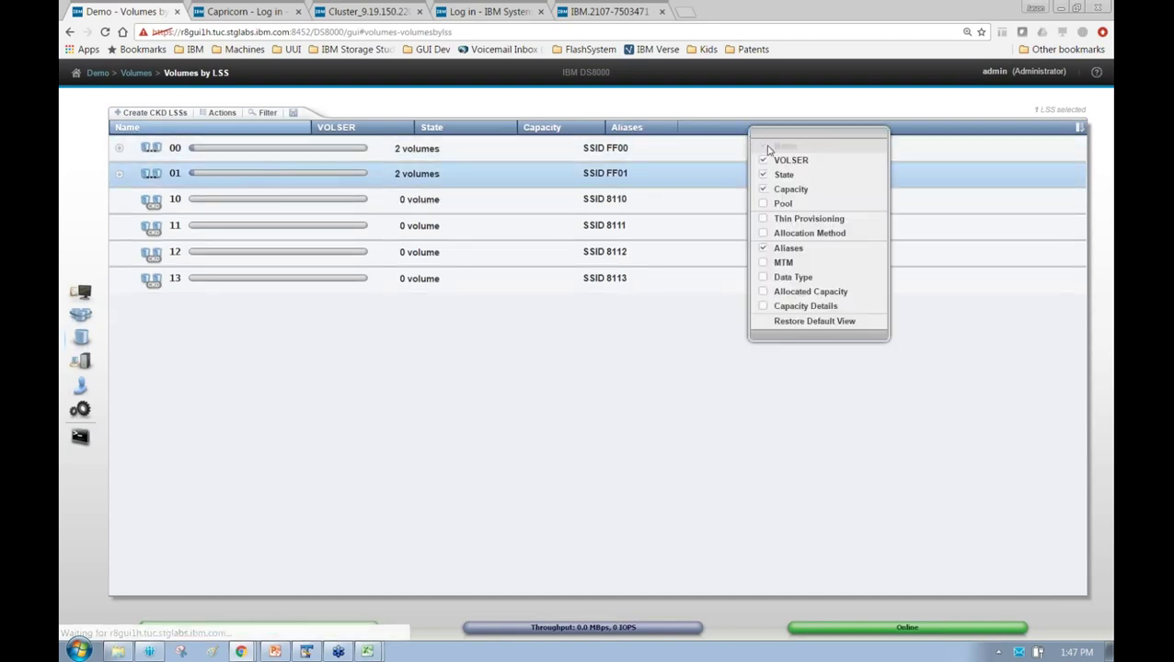
click(784, 205)
click(118, 148)
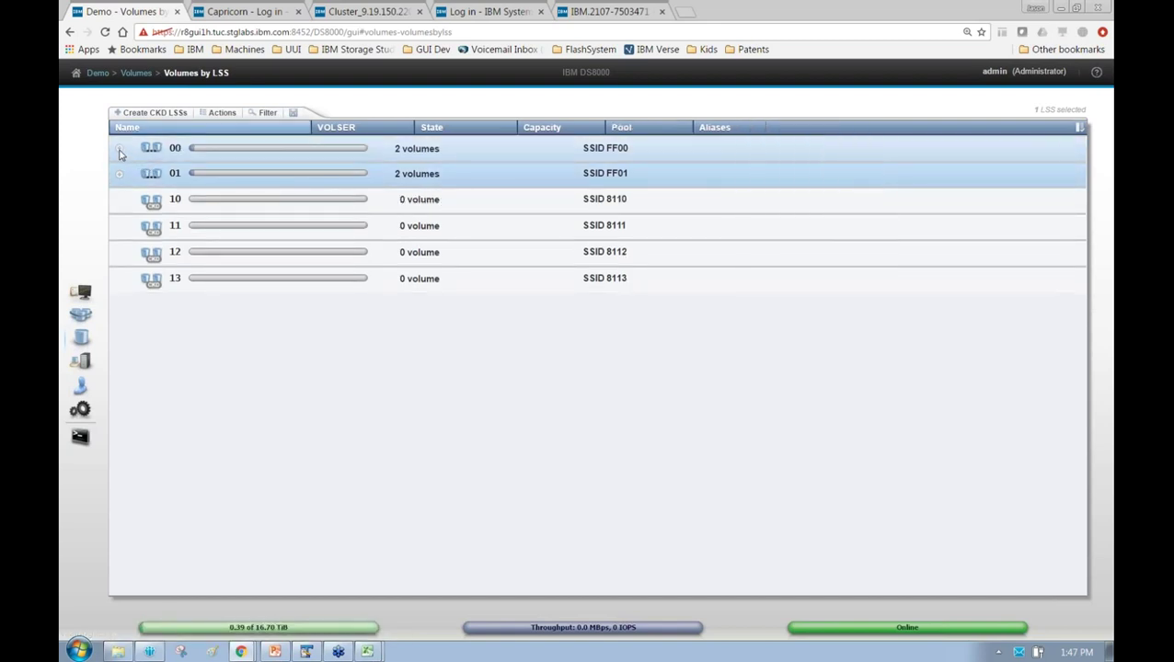
click(119, 203)
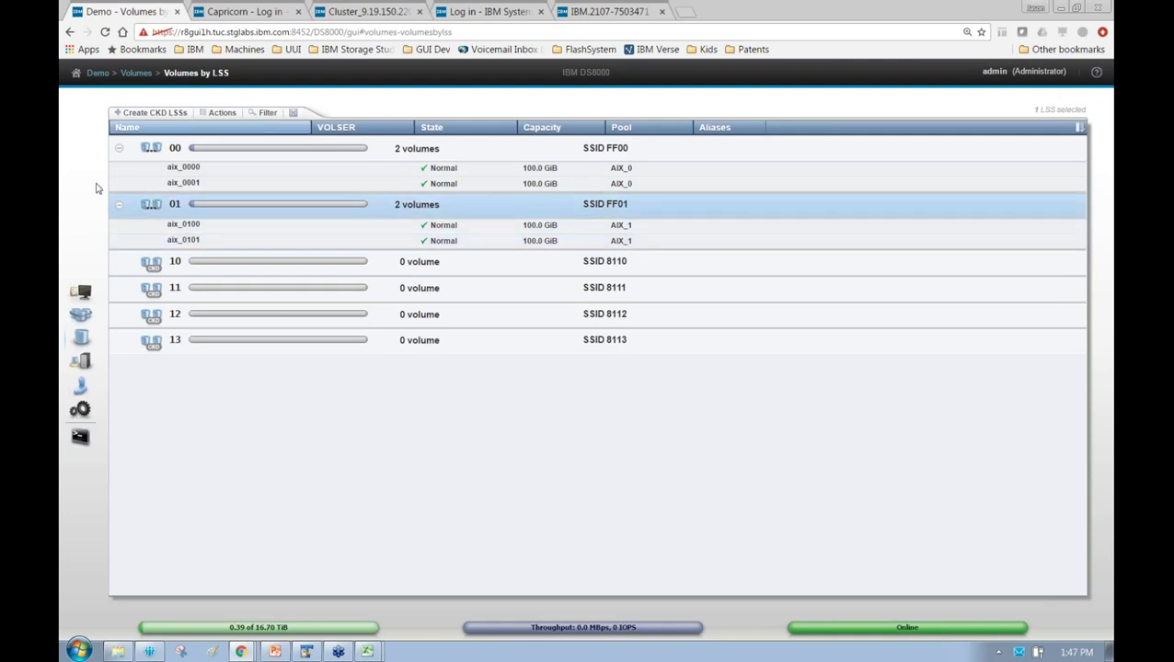
click(117, 150)
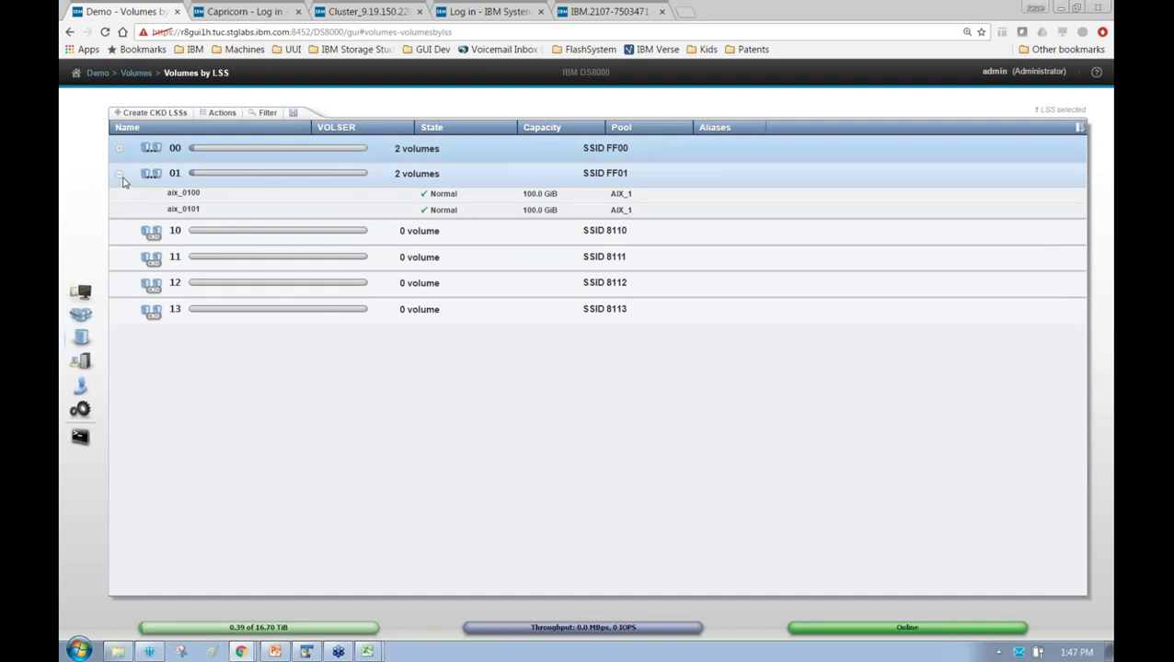
click(118, 174)
click(402, 198)
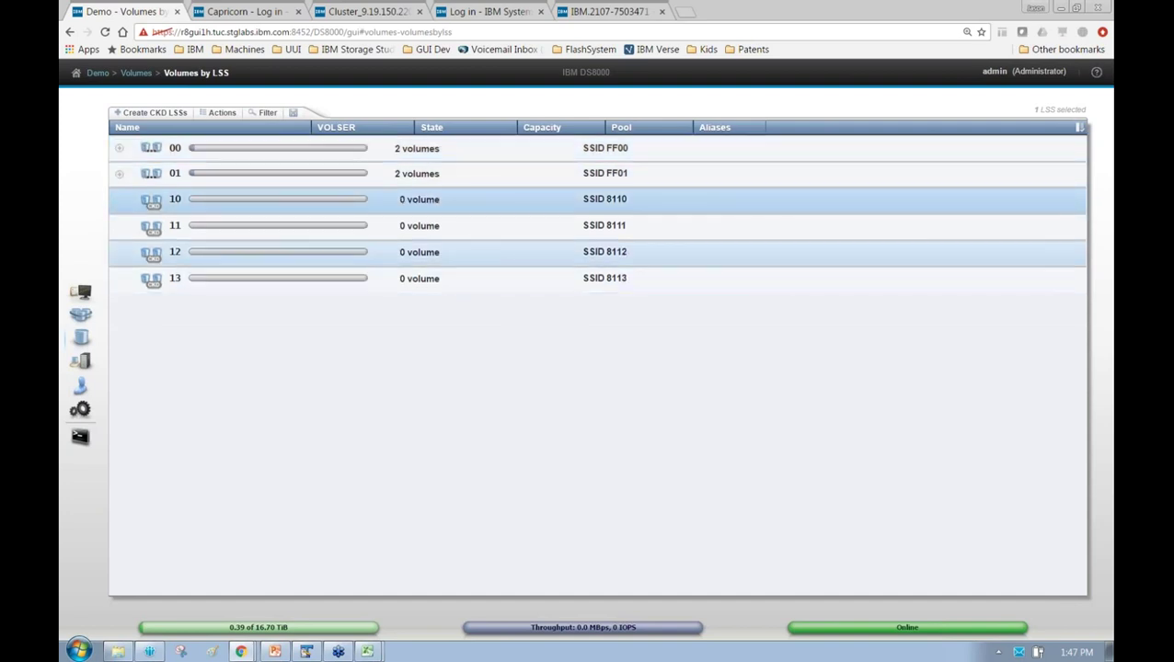
shift+click(493, 277)
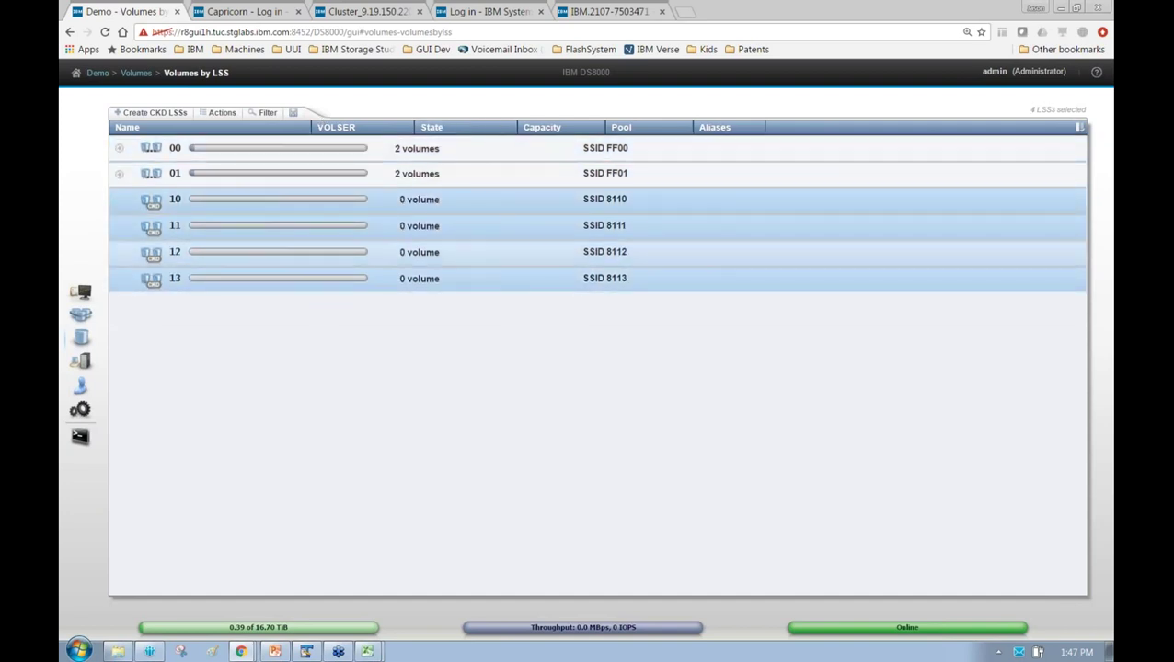
For LSSs 10–13, define one 3390-1 volume per LSS with name prefix util
right_click(396, 253)
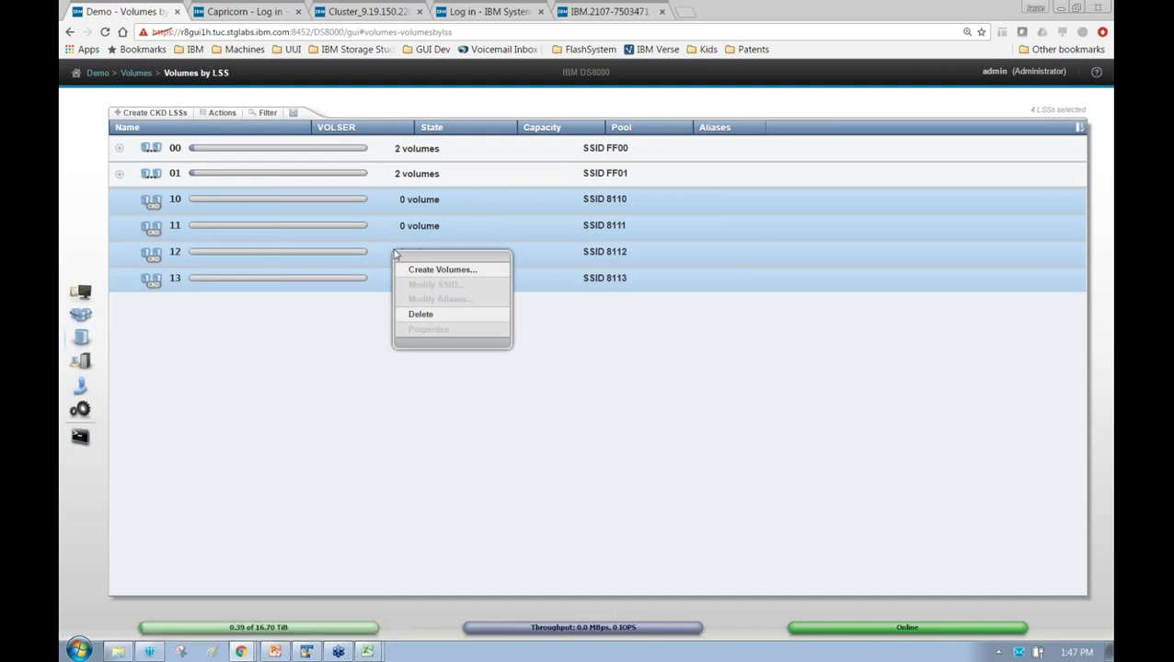
click(432, 269)
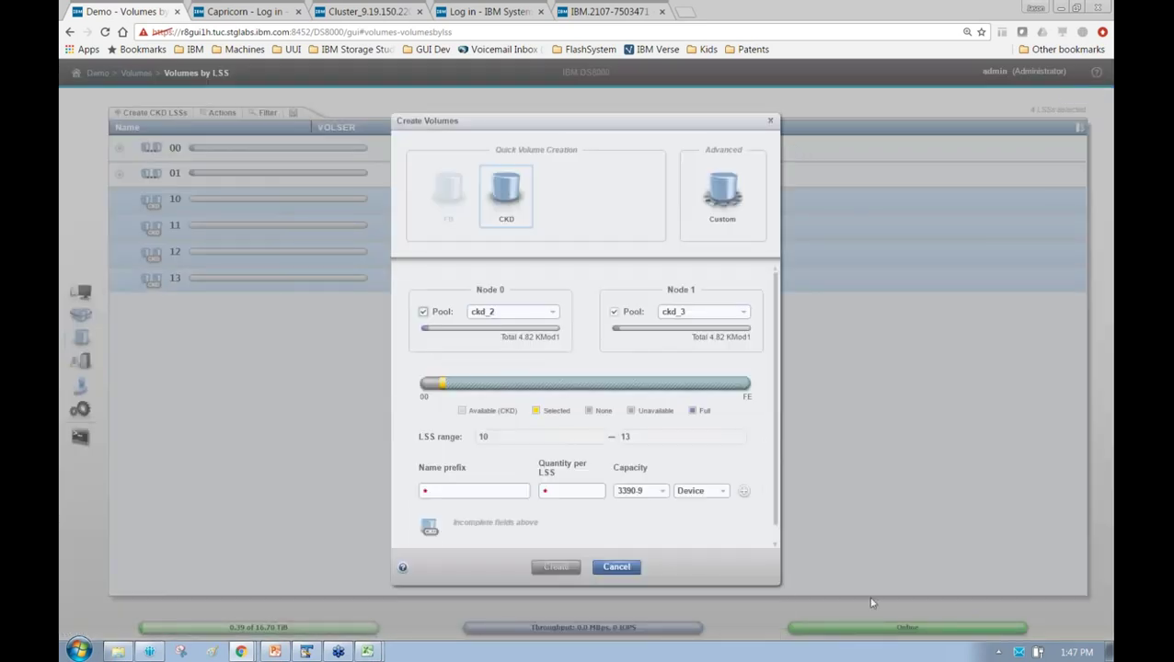
click(473, 490)
text(util)
key(Tab)
text(1)
key(Tab)
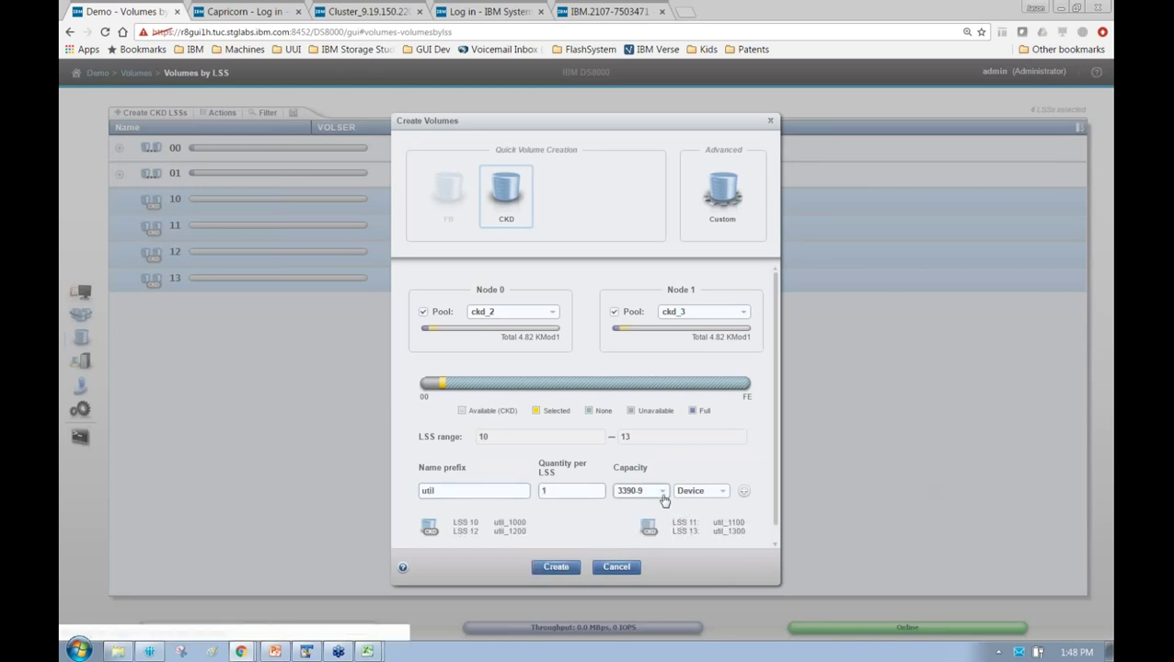
click(661, 491)
click(661, 545)
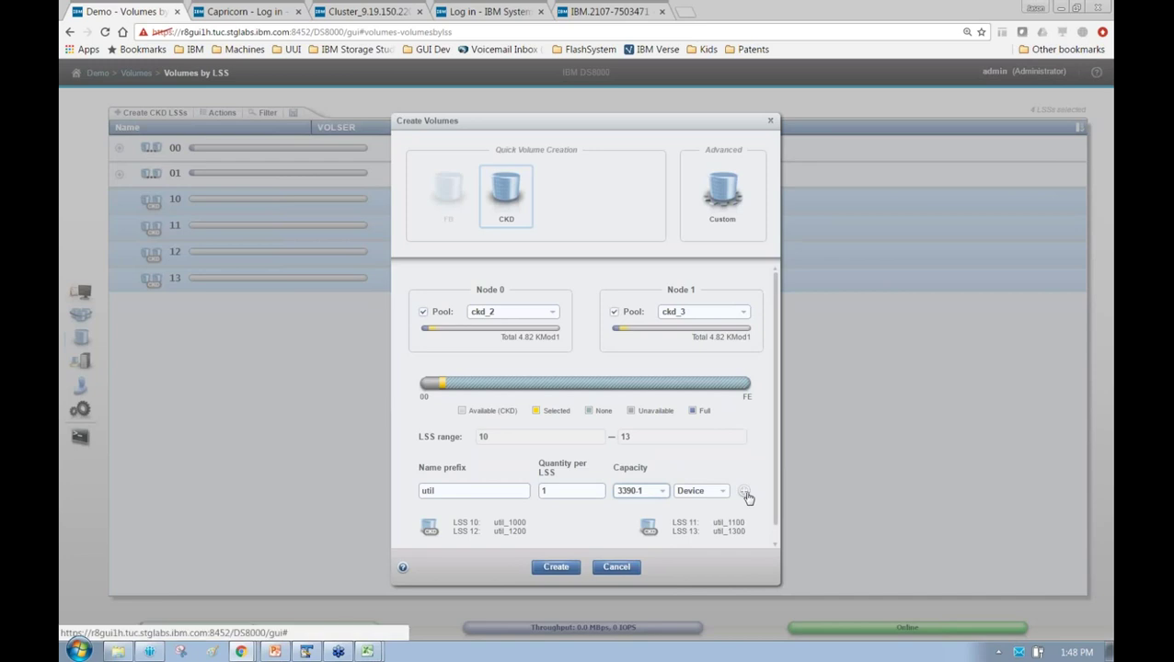
Add a mod9 row of four volumes per LSS, keep pool ckd_2, and create them
click(743, 492)
double_click(471, 511)
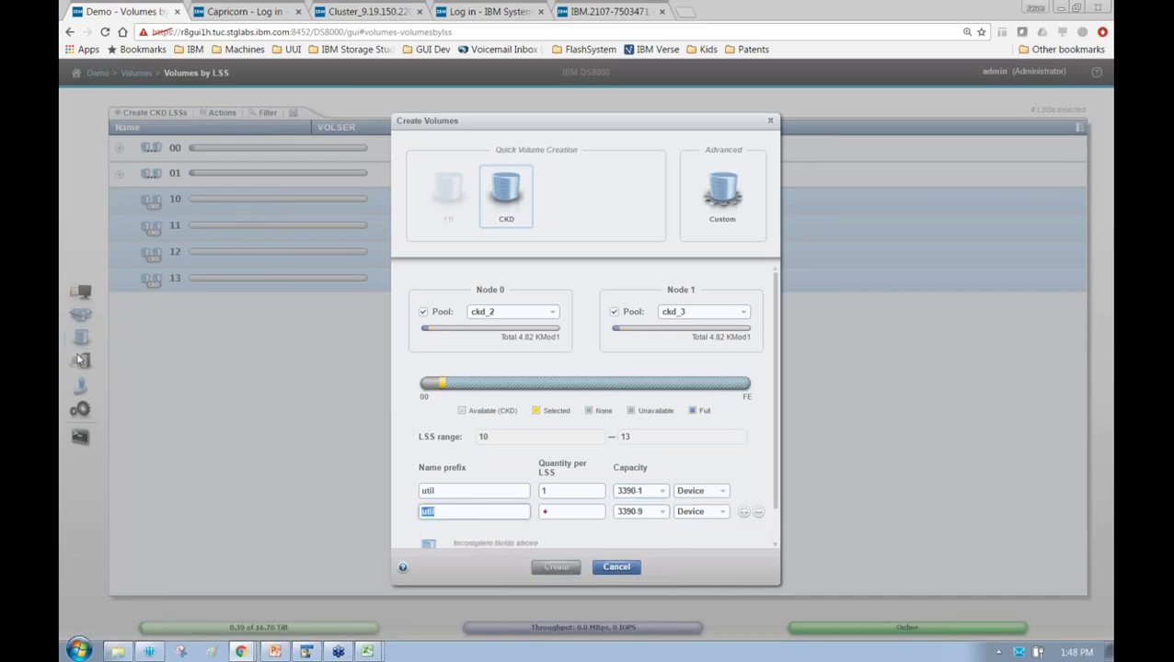
text(mod9)
key(Tab)
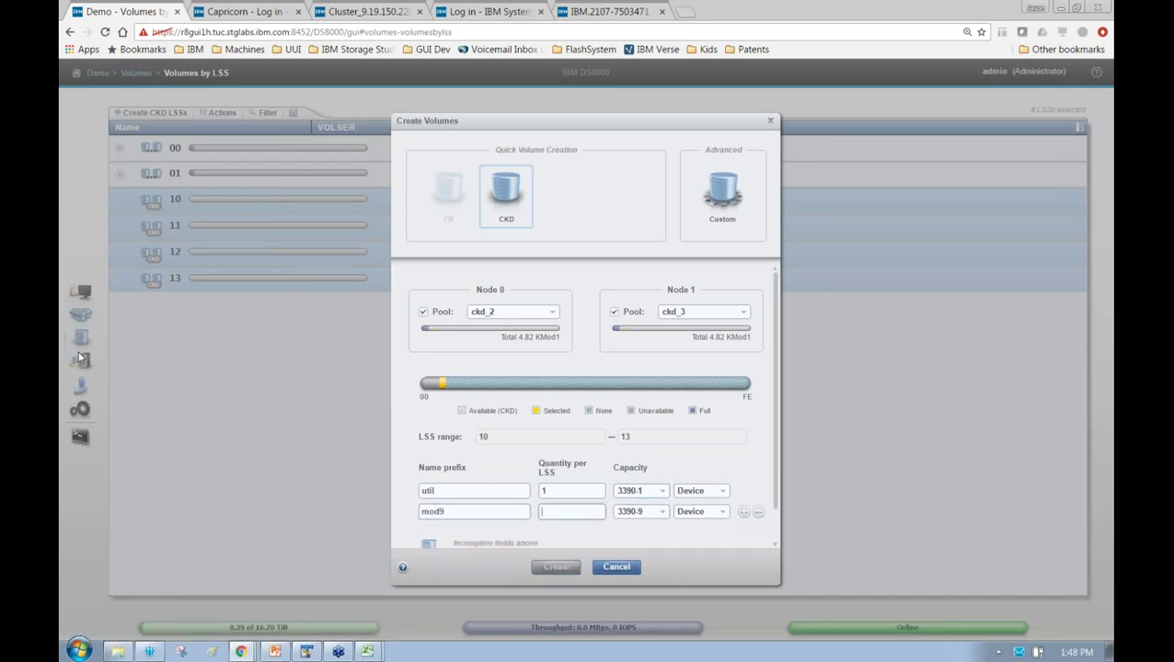
text(10)
scroll(777, 497, down, 1)
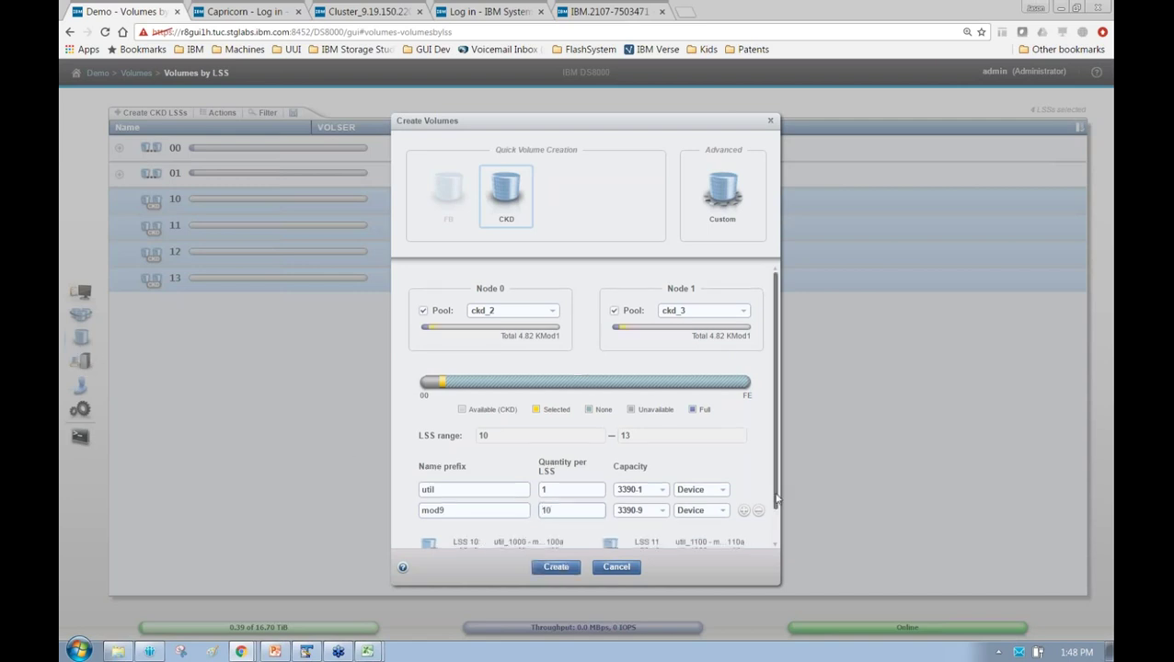
scroll(778, 316, up, 1)
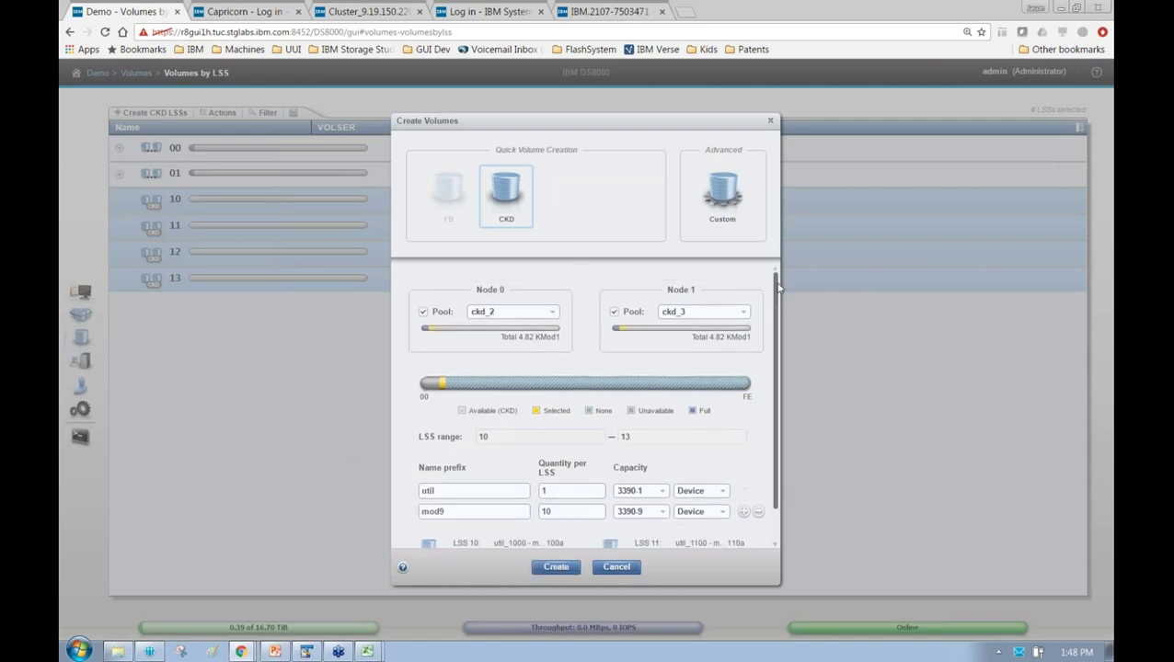
click(492, 313)
click(501, 312)
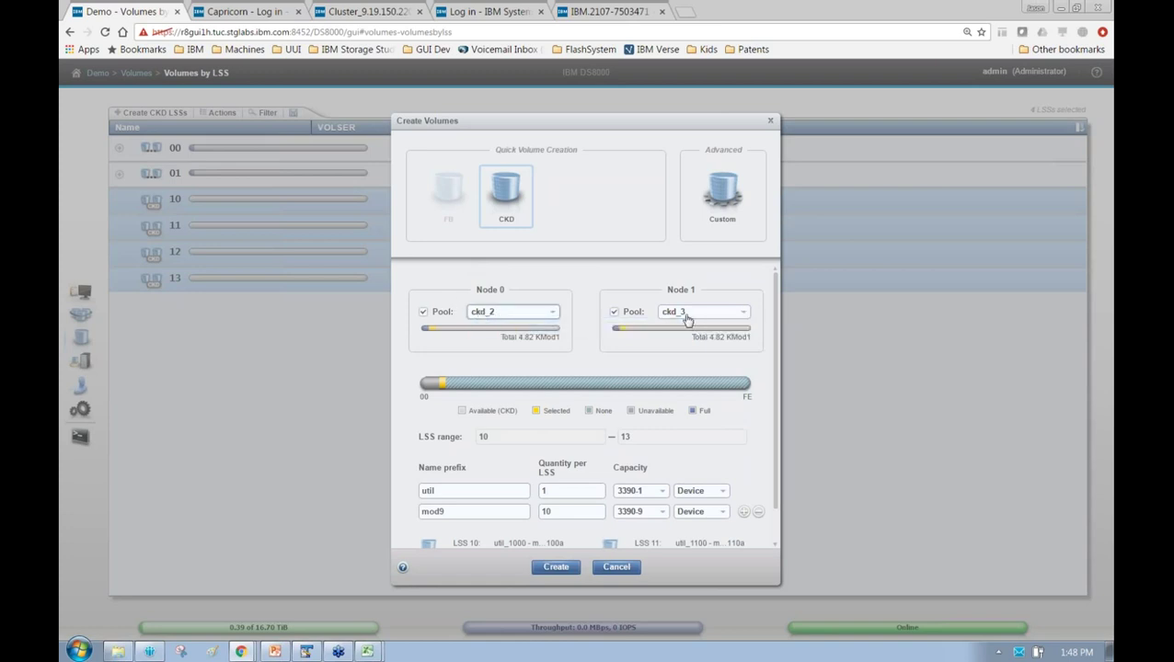
mouse_move(432, 333)
mouse_move(668, 333)
double_click(568, 509)
text(4)
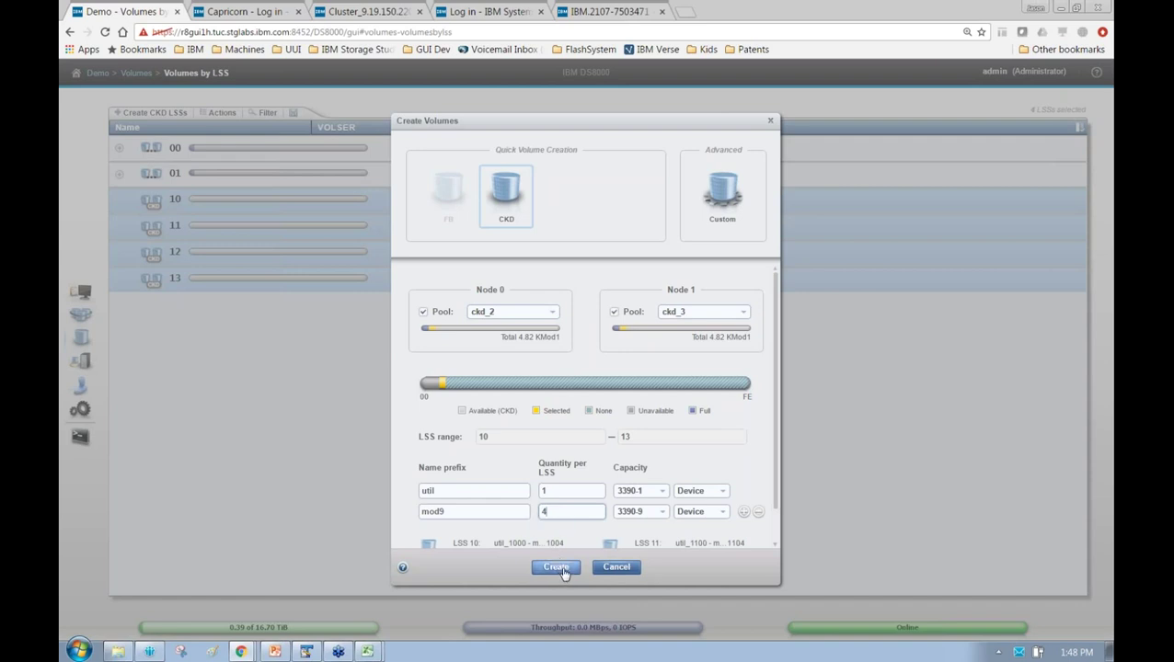
click(563, 570)
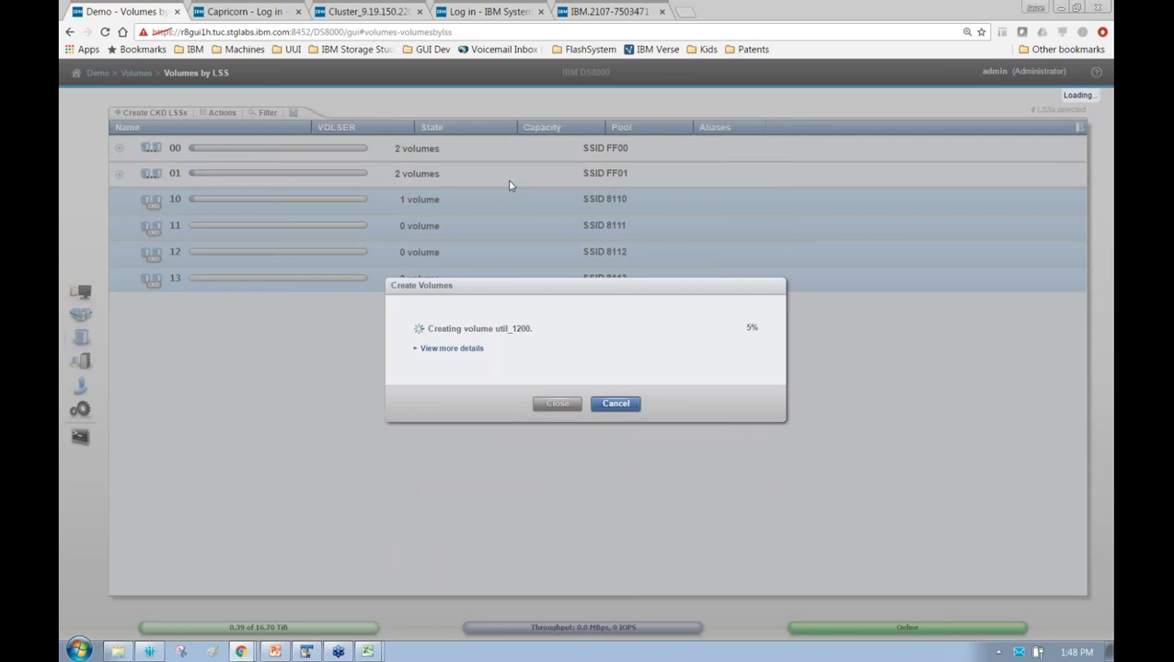
Follow the task log as util and mod9_1001–mod9_1004 volumes are created on LSSs 10–13
click(434, 350)
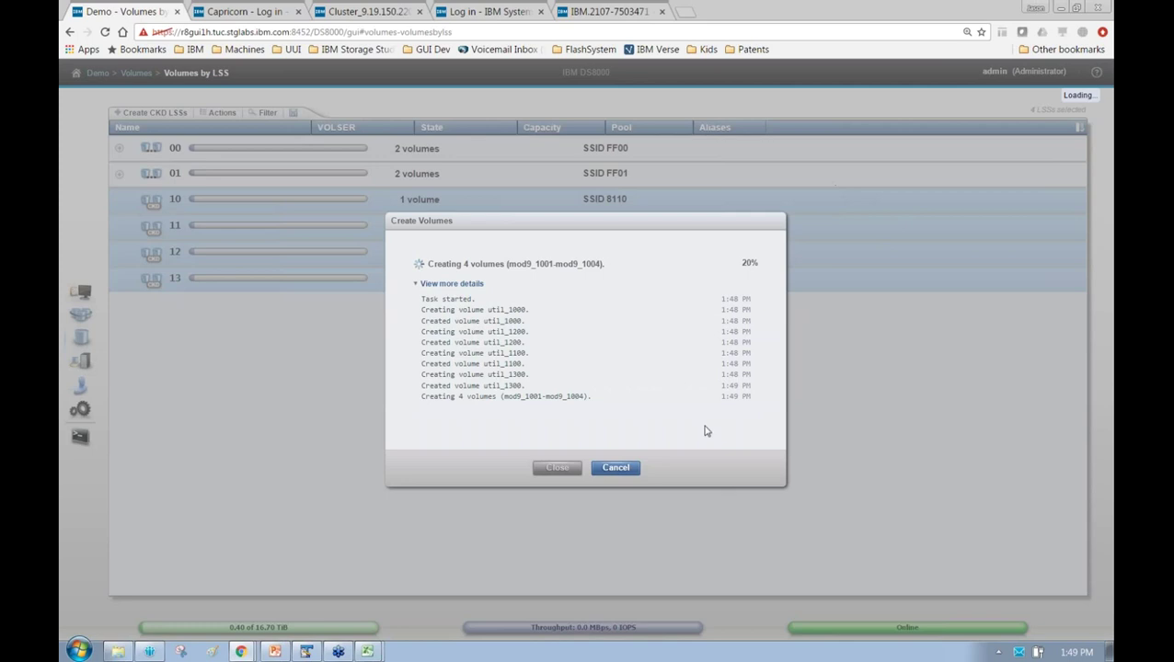
click(431, 284)
click(479, 349)
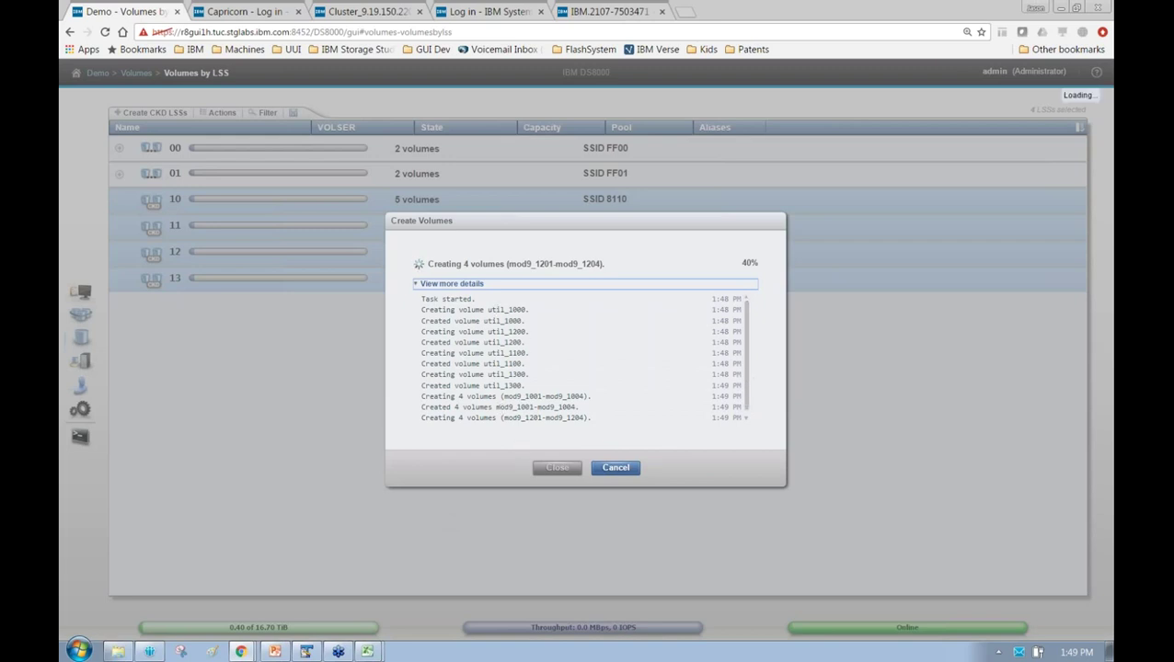
click(746, 420)
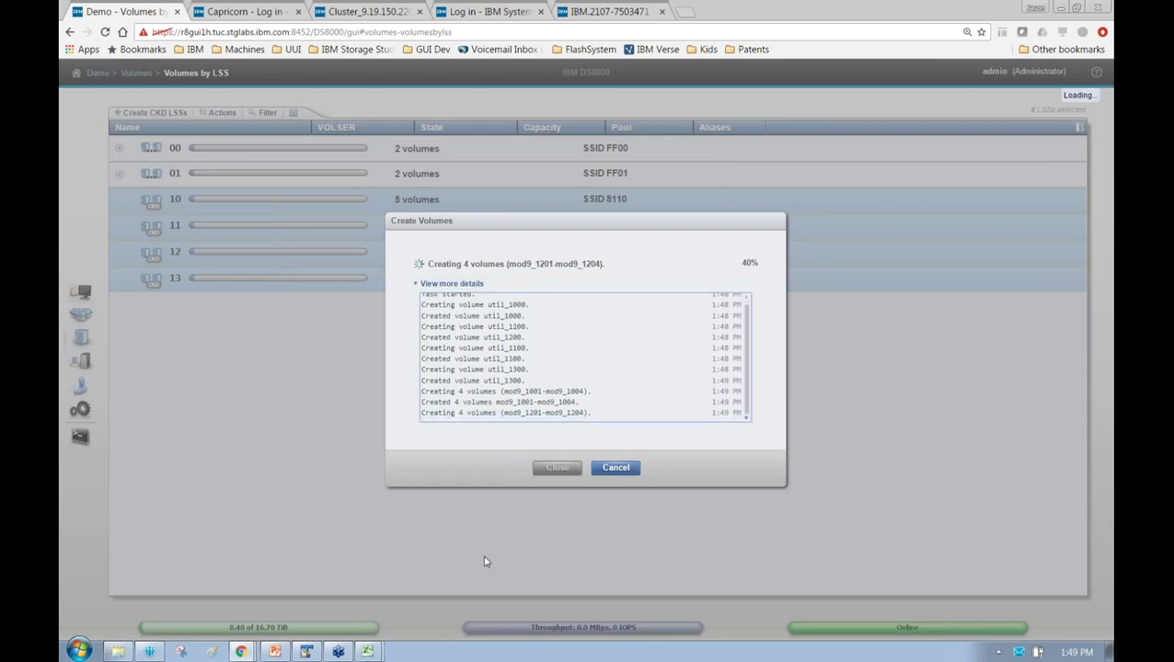
click(437, 286)
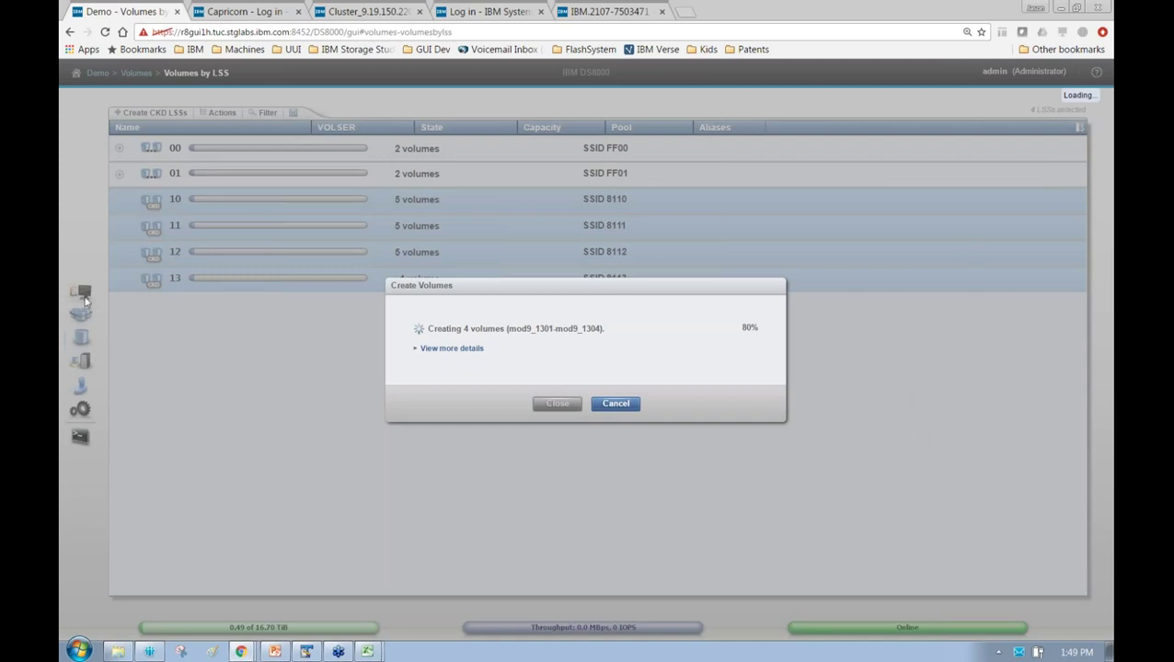
Give each of LSSs 10–13 one alias
right_click(528, 221)
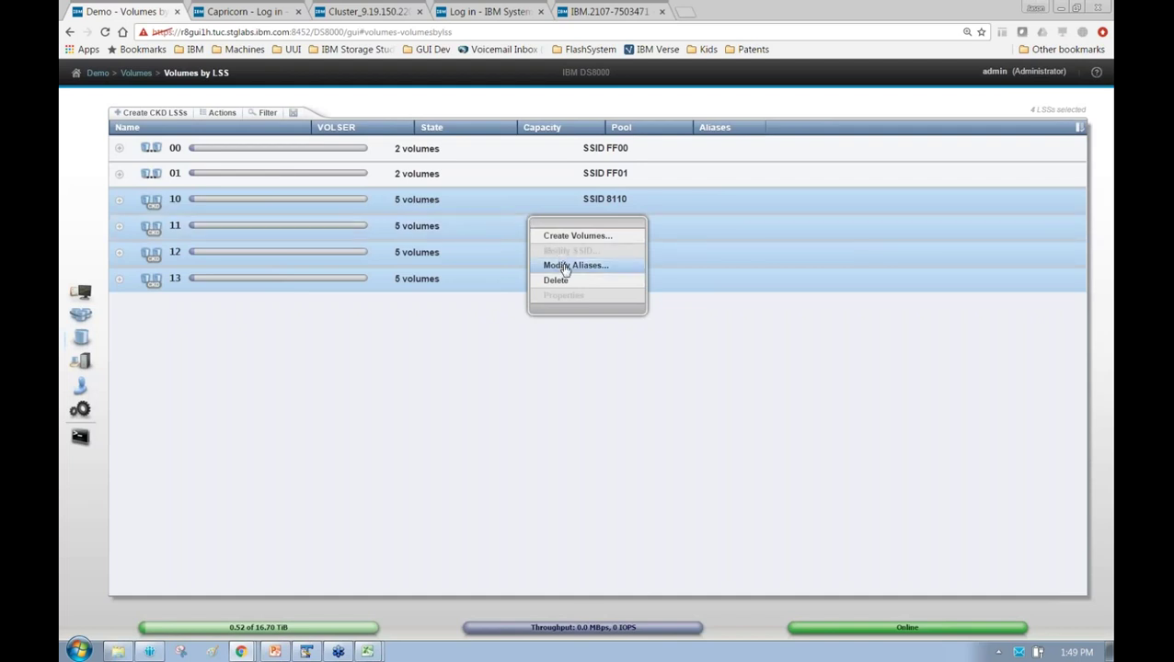
click(565, 266)
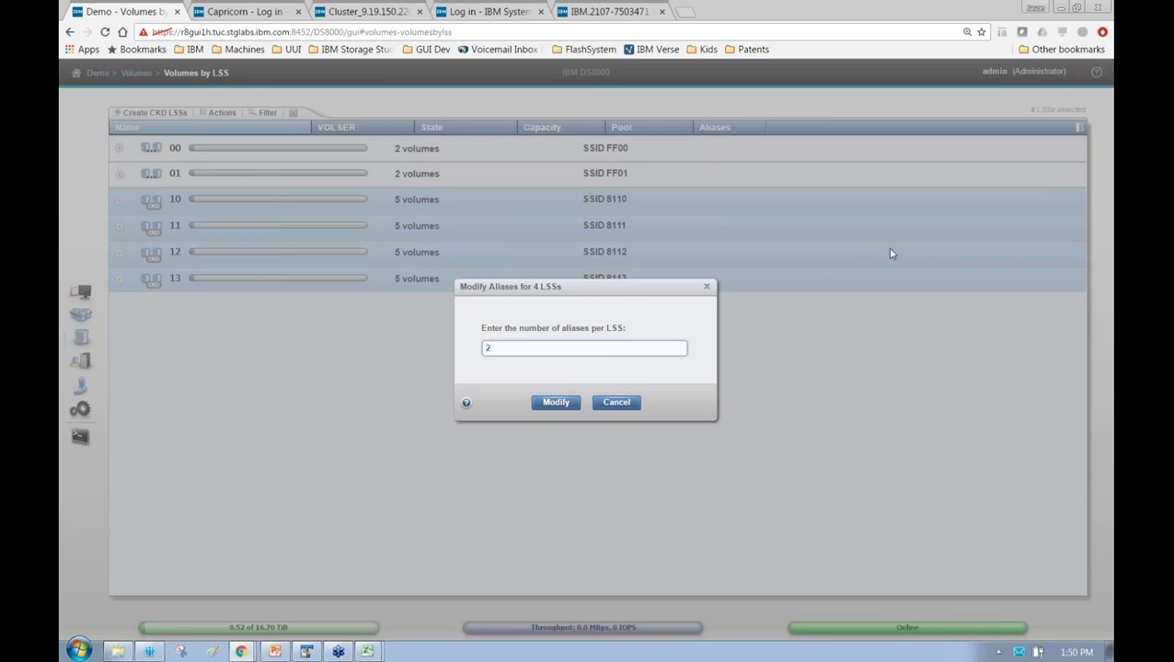
text(1)
key(Return)
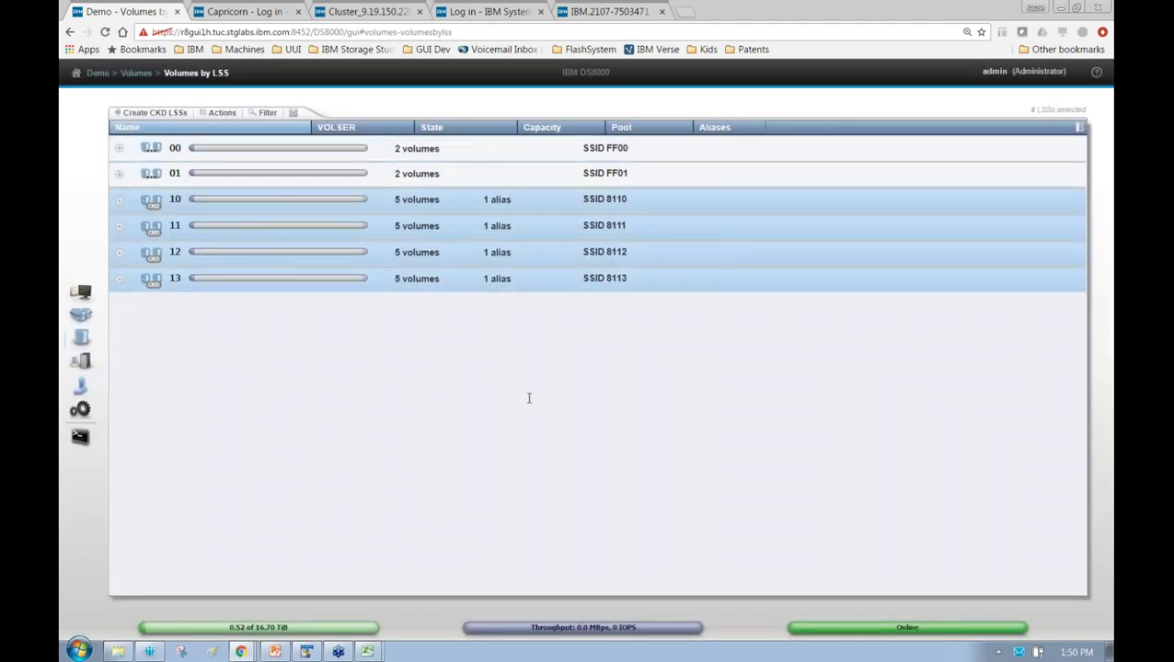
Reselect LSSs 10–13, then expand and collapse LSS 10's five-volume list
click(421, 199)
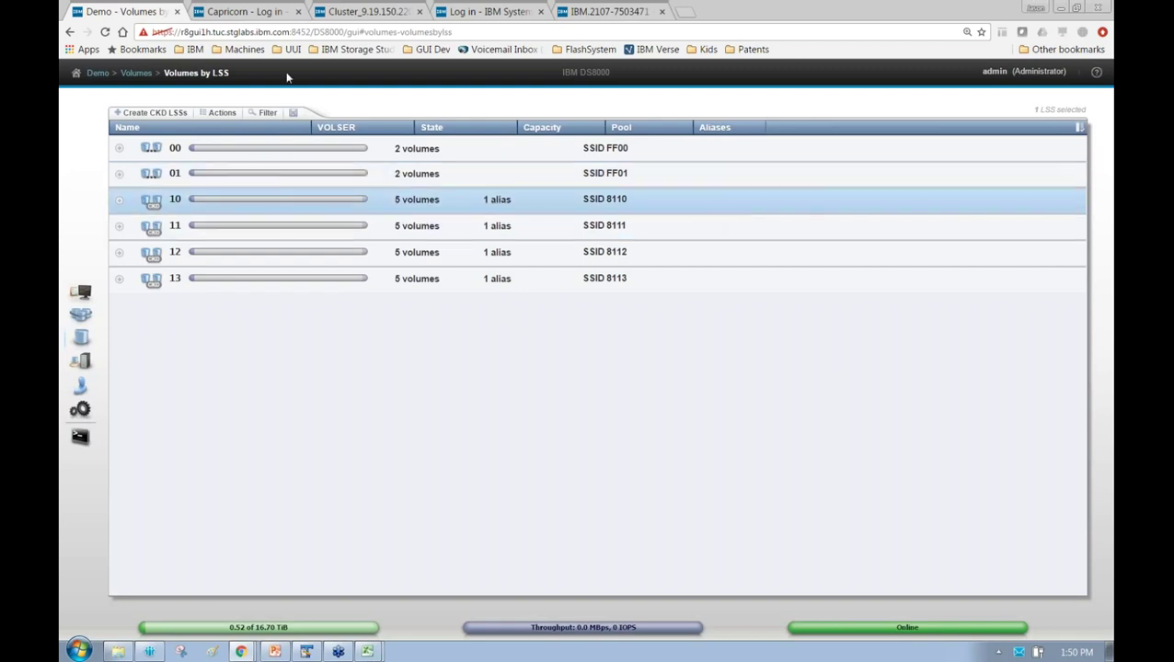
shift+click(276, 278)
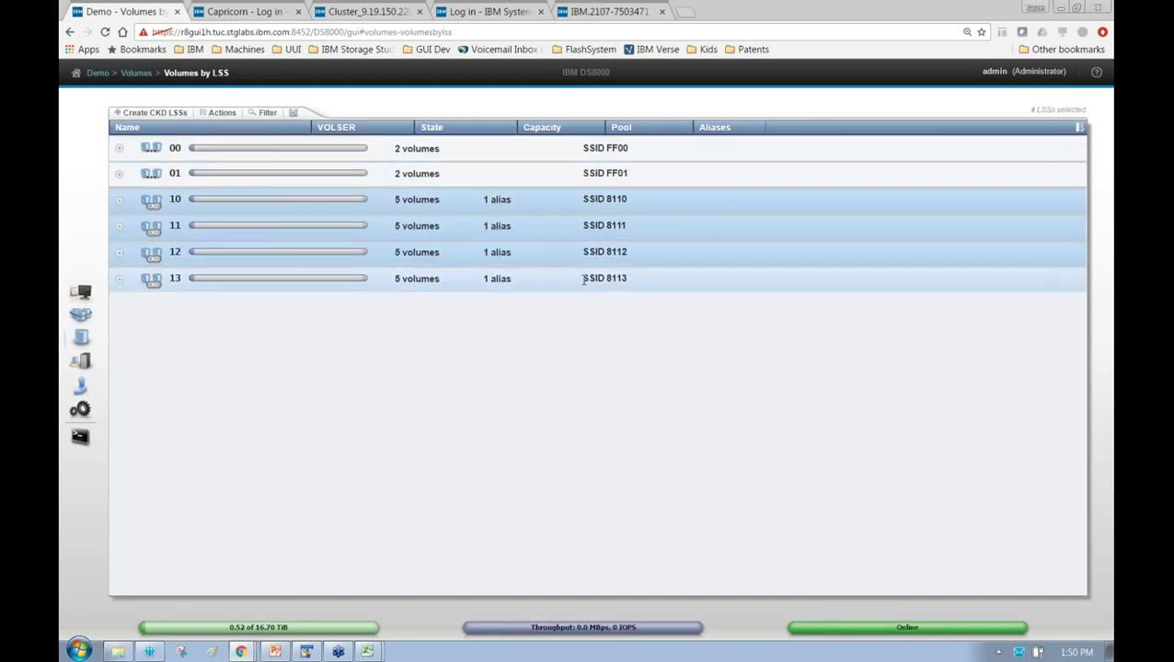
click(120, 200)
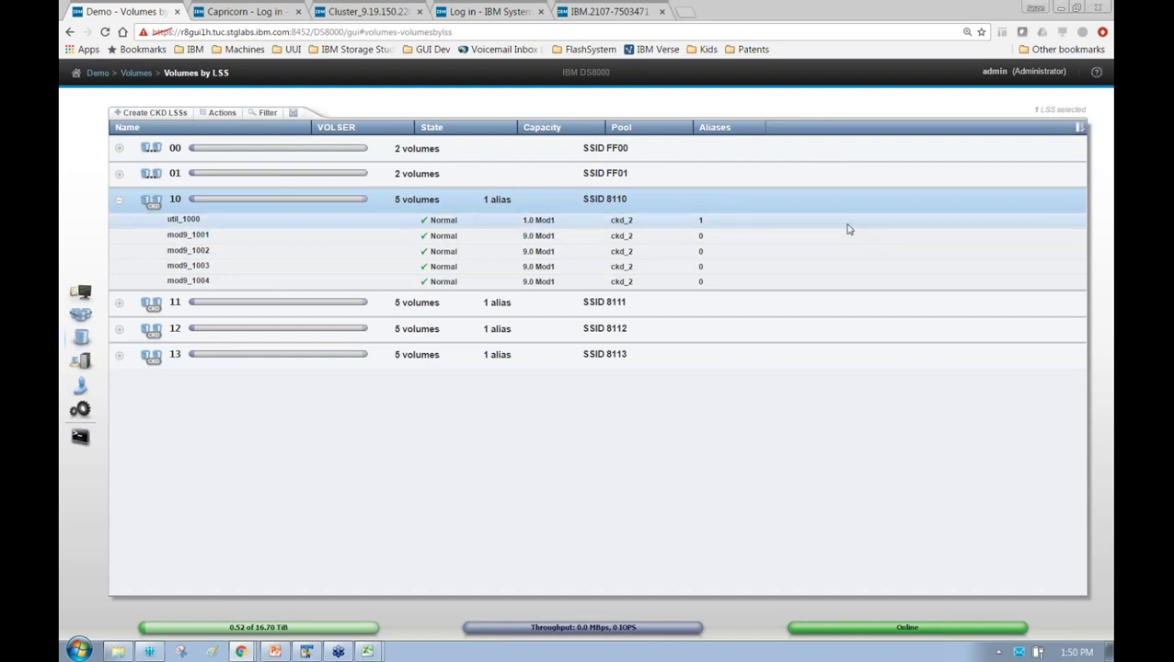
click(118, 200)
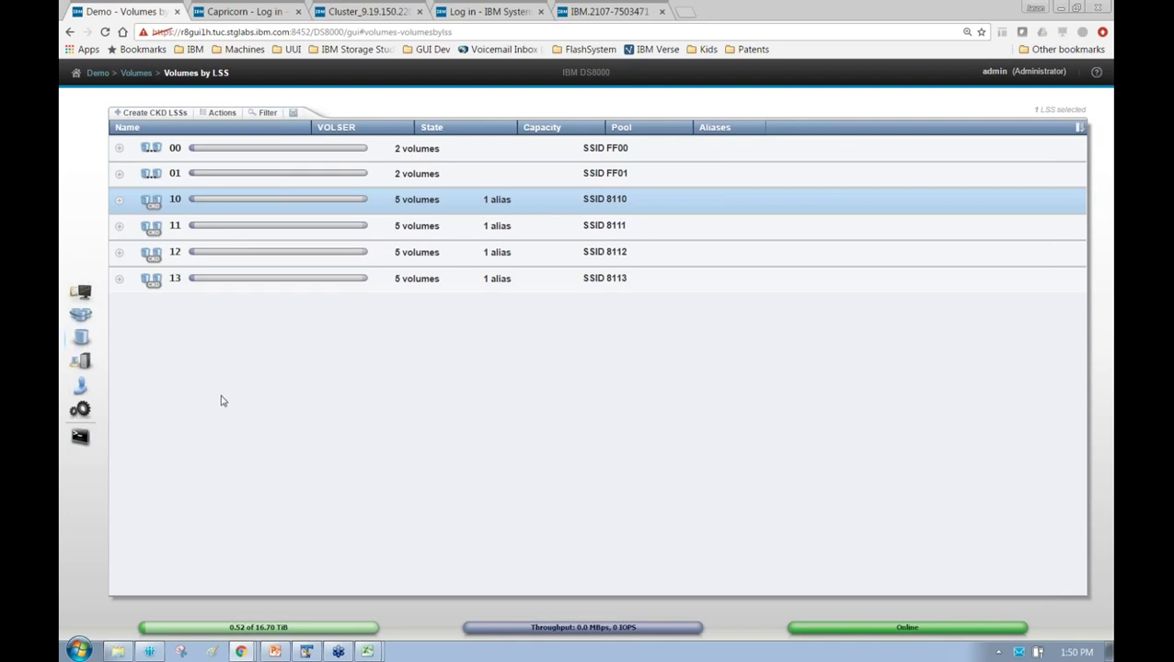
In Arrays by Pool, start deleting pools ckd_2 and ckd_3
mouse_move(94, 292)
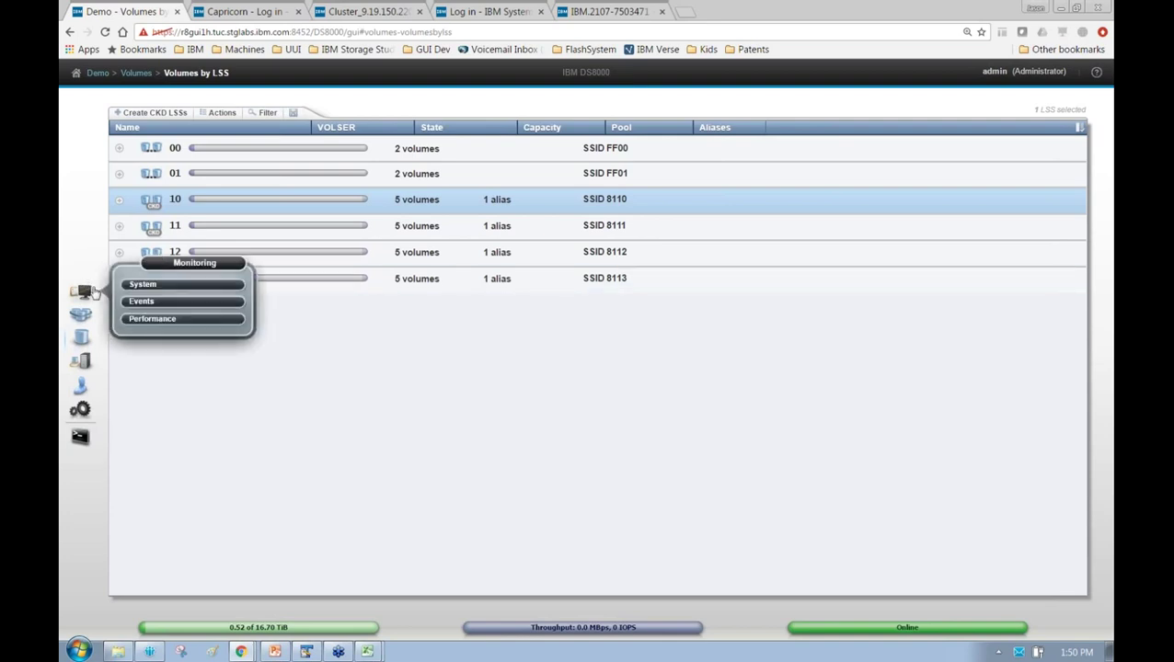
mouse_move(89, 322)
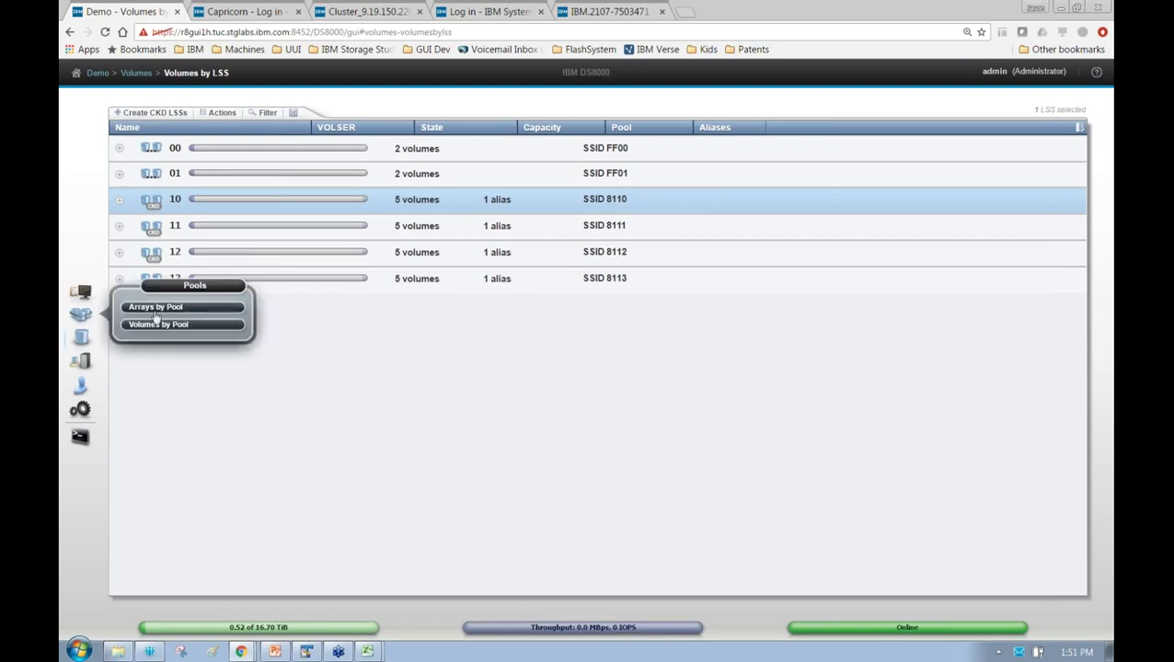
click(156, 316)
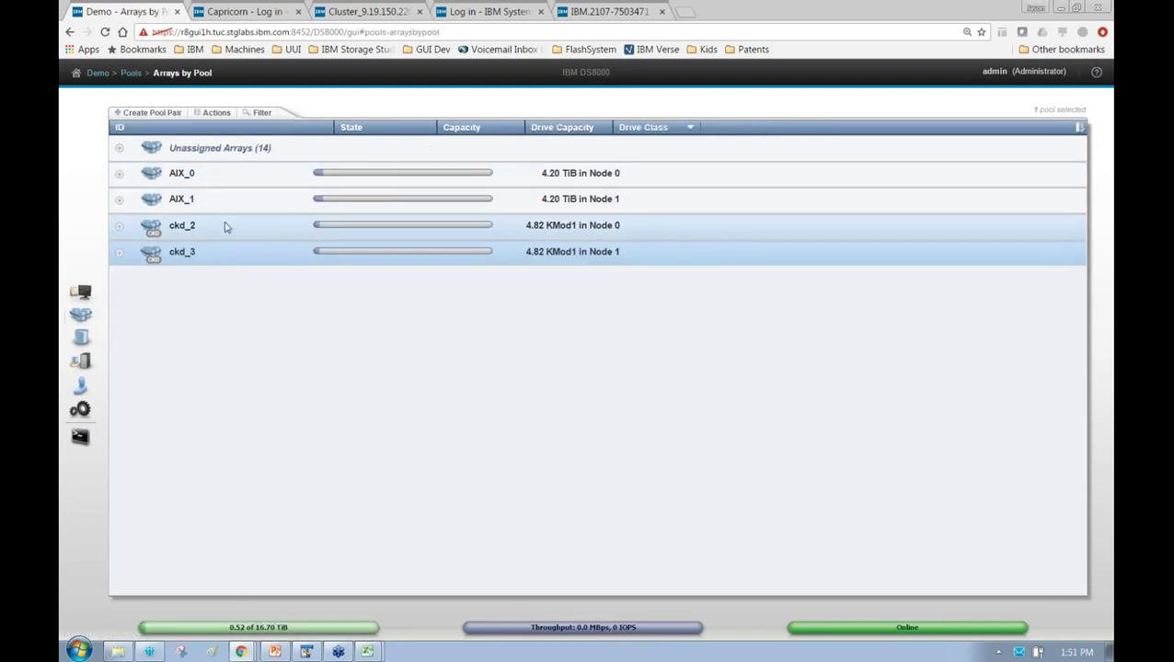
right_click(223, 228)
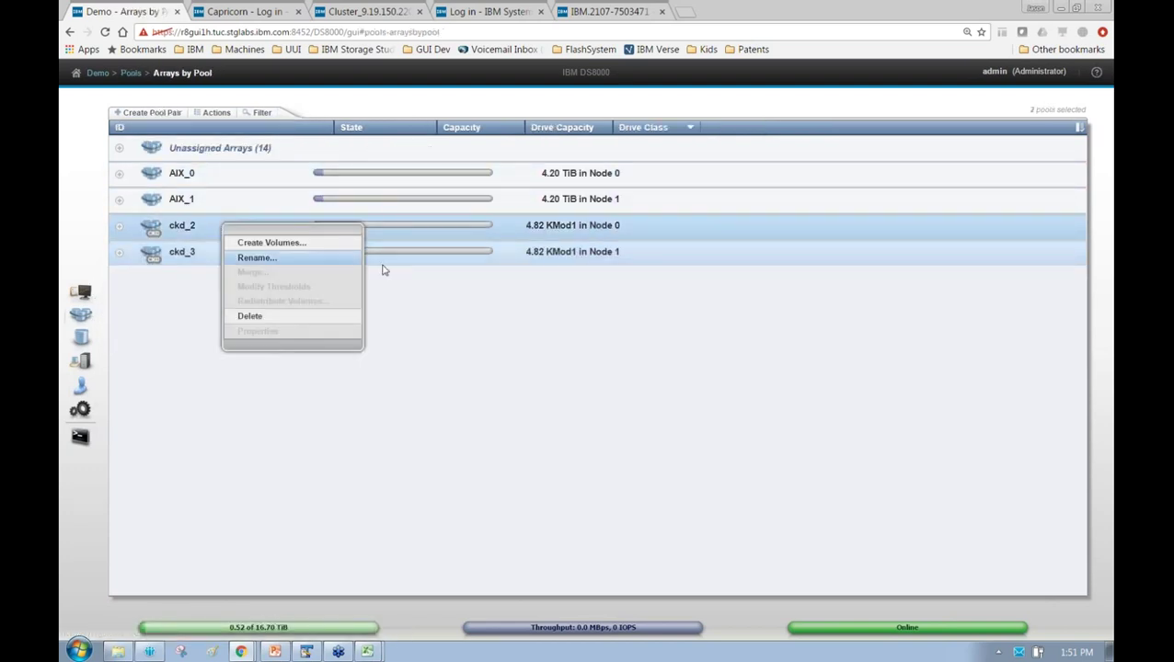
click(292, 320)
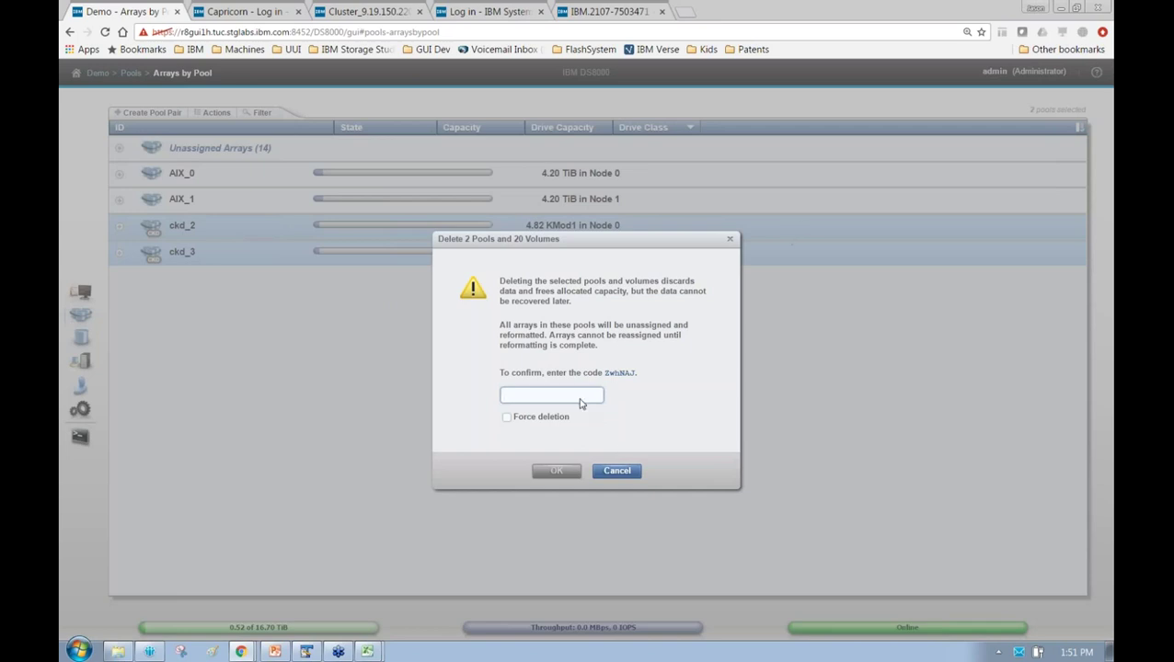
Cancel the ckd_2/ckd_3 pool deletion and select only the AIX_0 pool
click(508, 420)
click(537, 397)
click(616, 472)
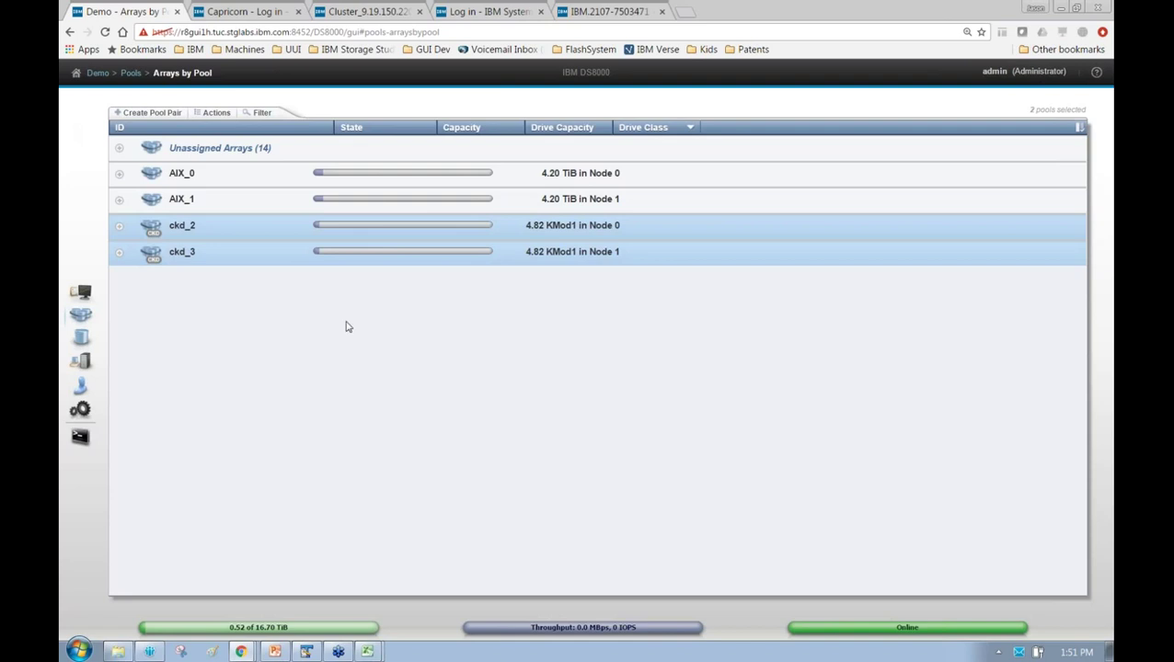
click(231, 176)
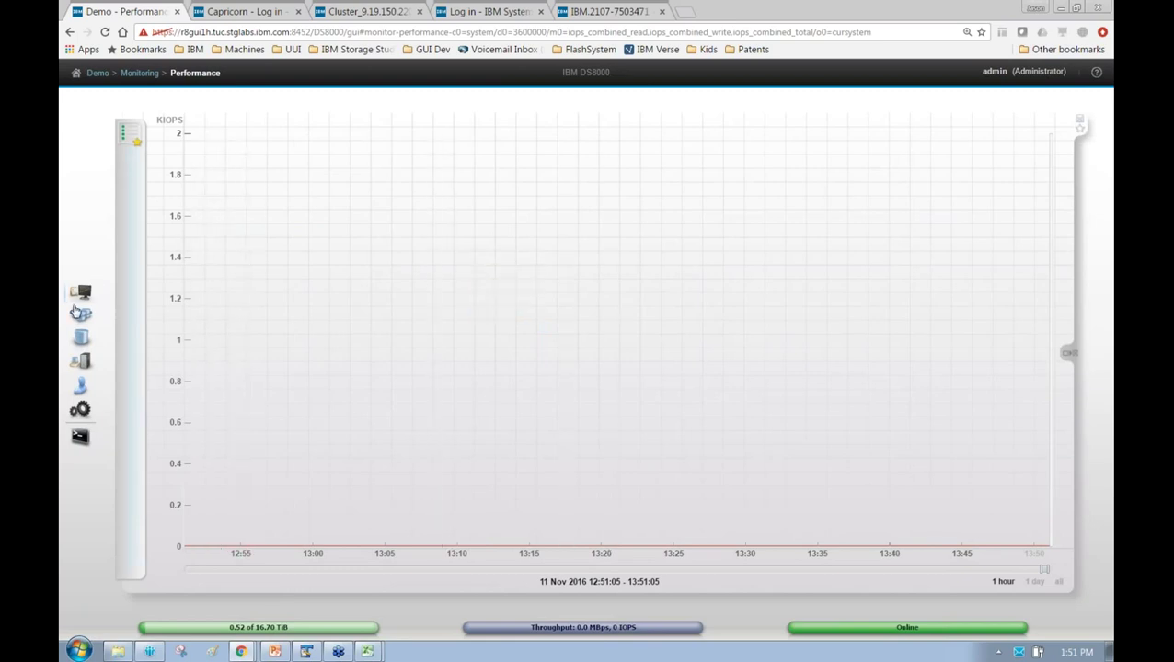
Start a new performance chart with the Resources type set to I/O Port
mouse_move(75, 291)
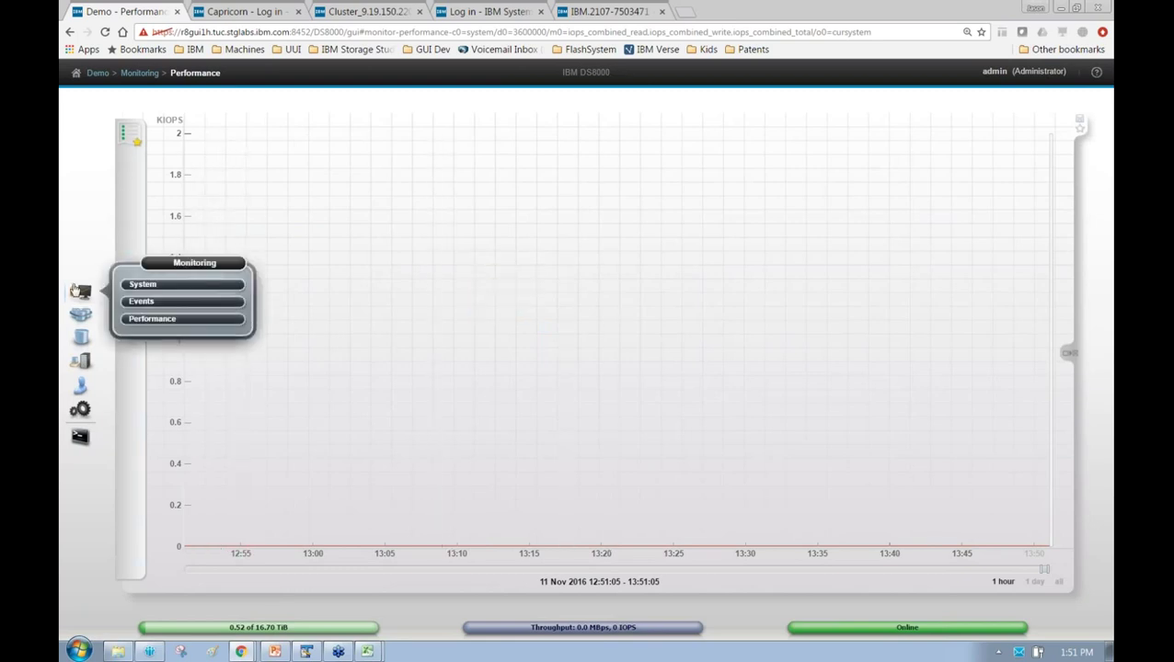
click(144, 368)
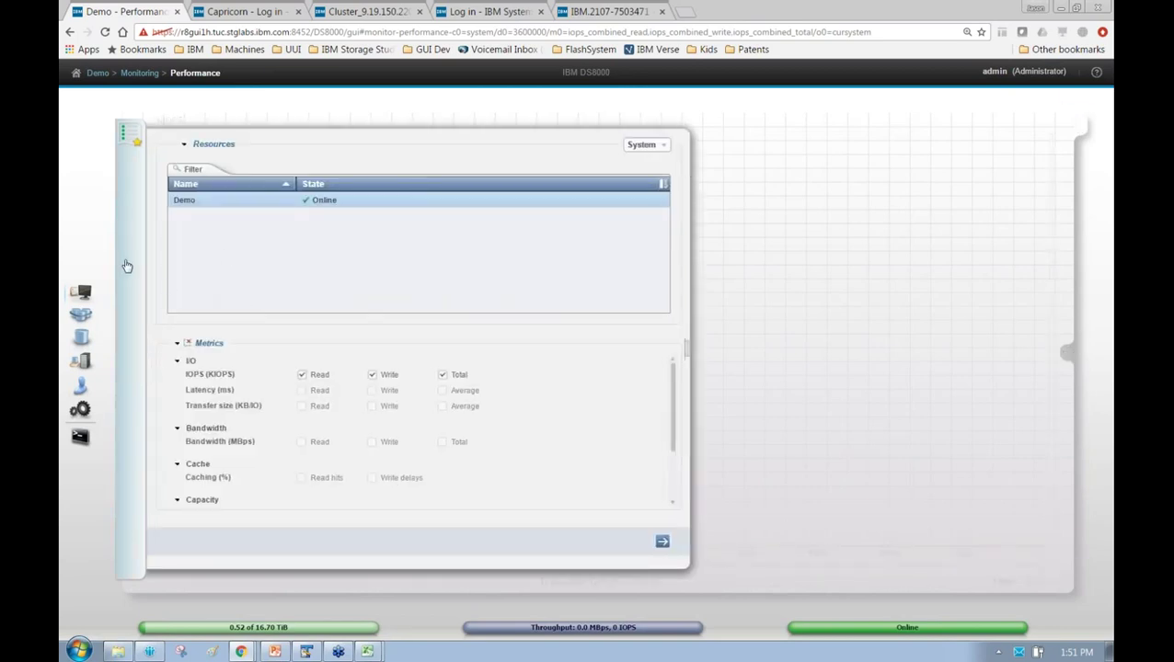
click(646, 148)
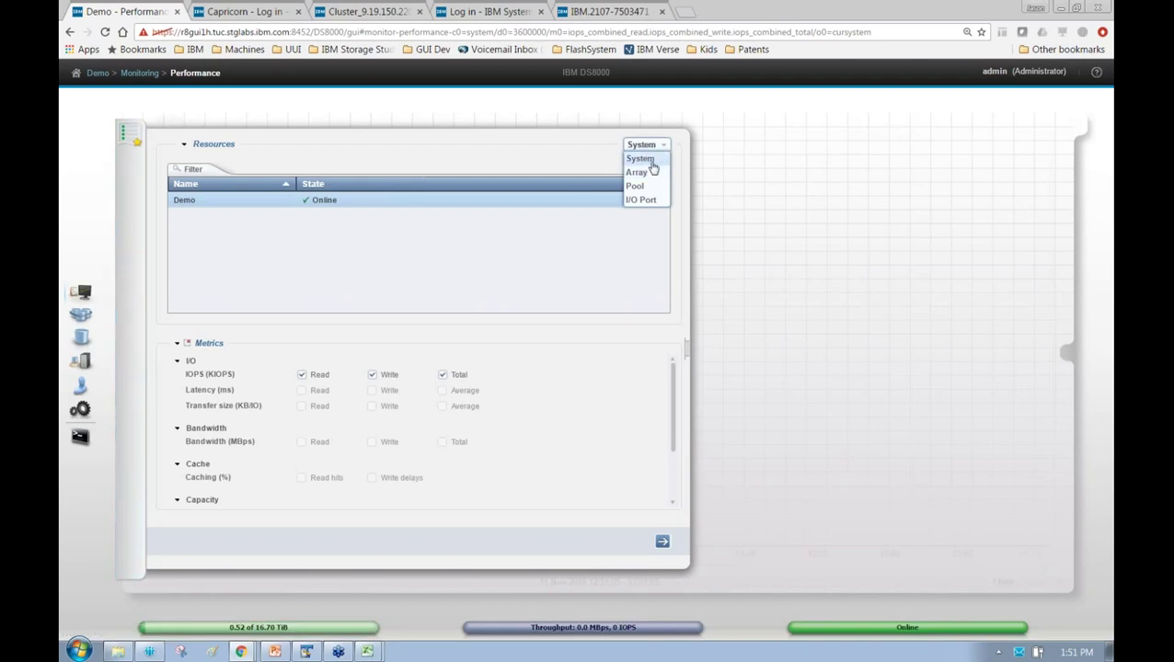
click(638, 172)
click(649, 145)
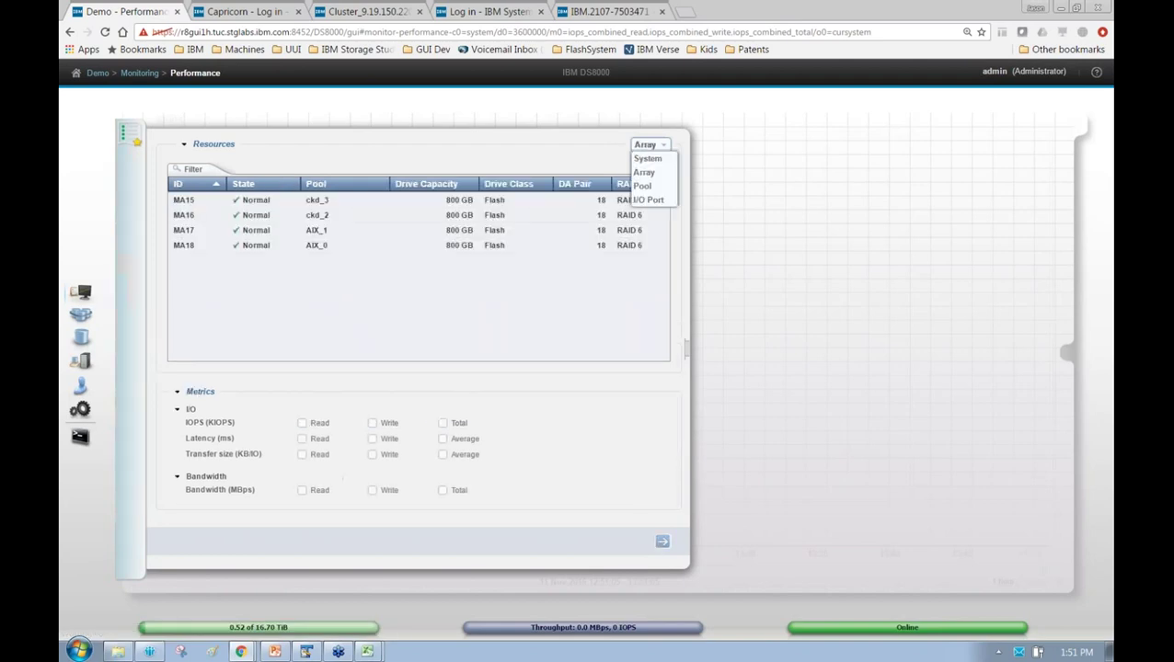
click(643, 185)
click(649, 145)
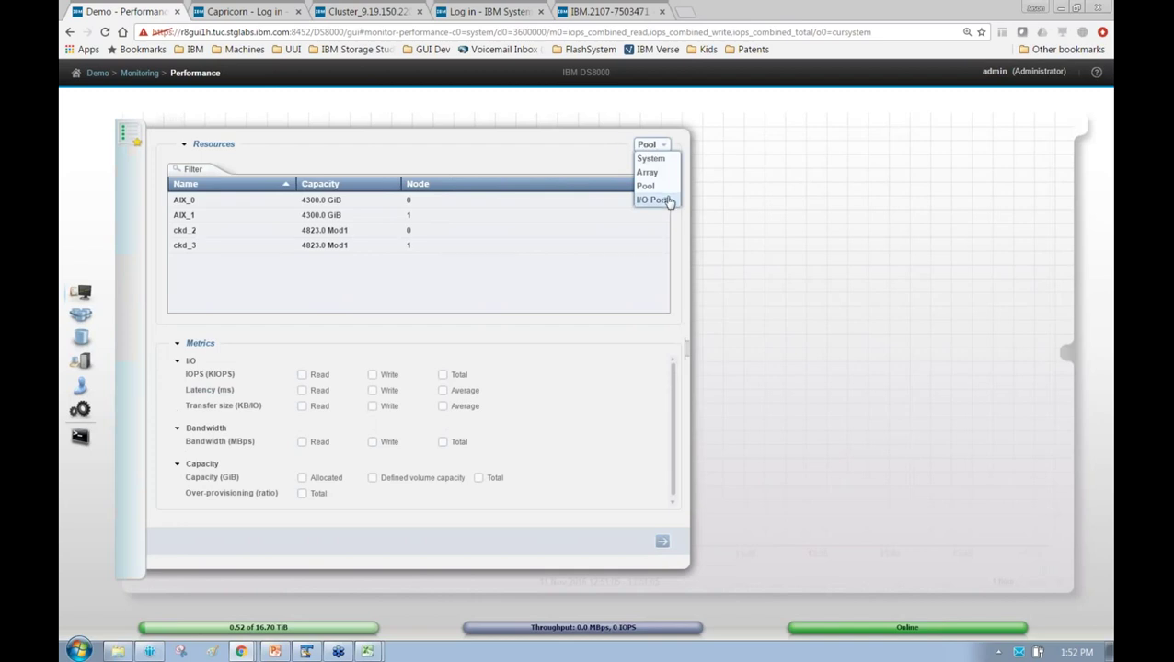
click(661, 199)
Chart IOPS Total for ports I0001–I0004 over the full available time range
click(407, 215)
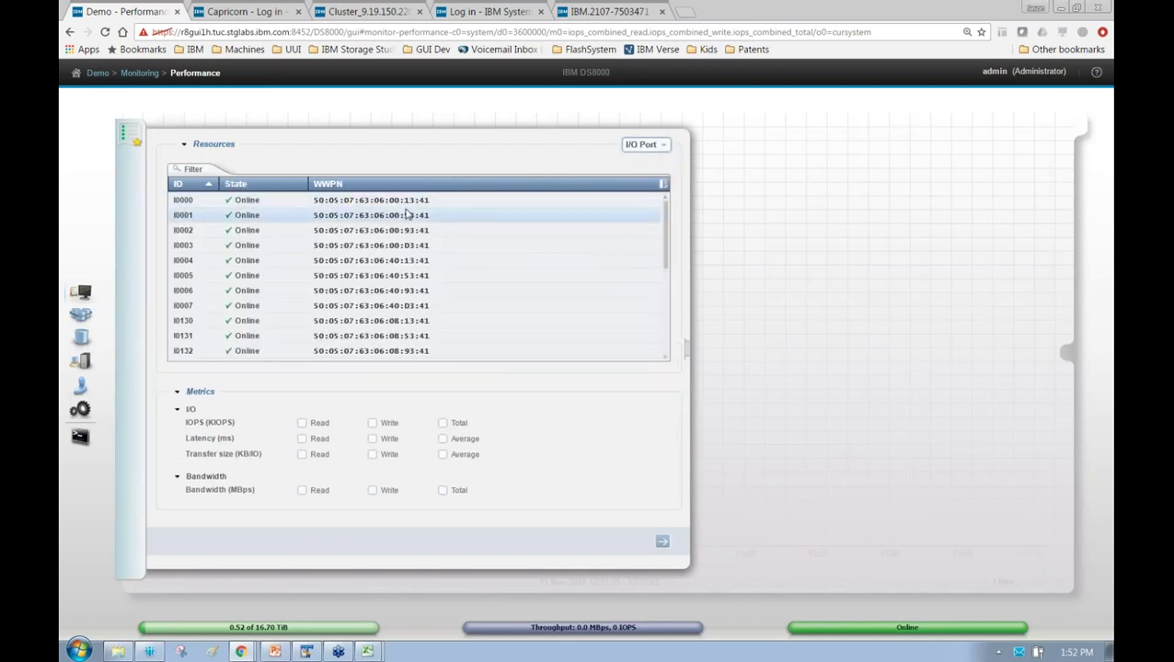
shift+click(417, 259)
click(443, 424)
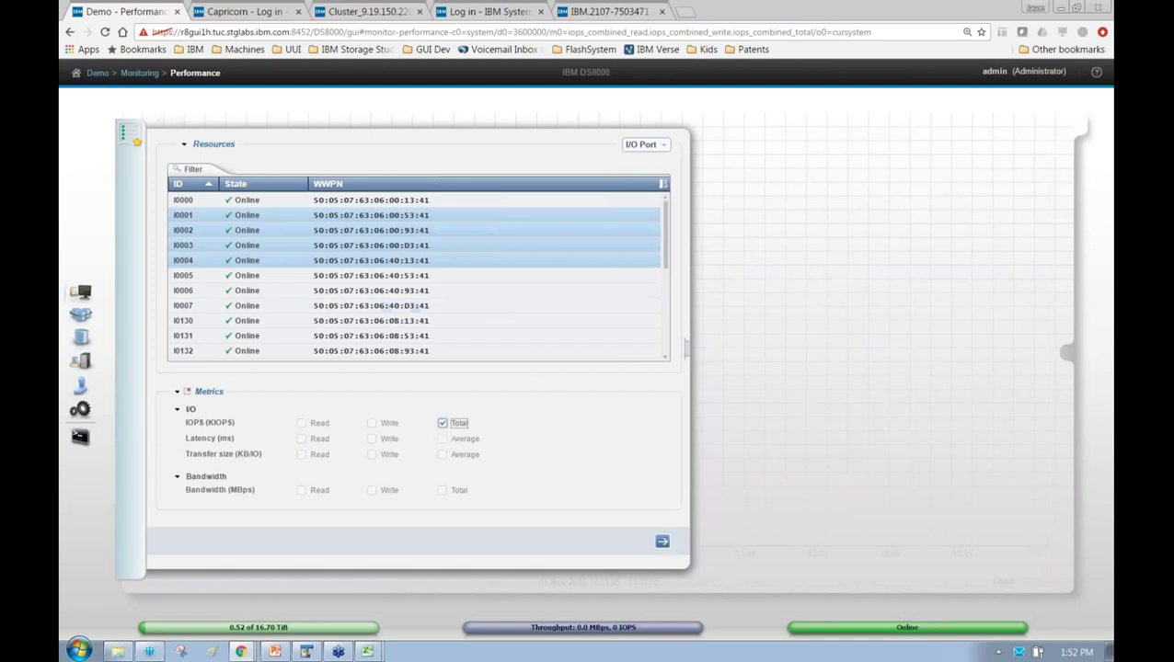
click(662, 541)
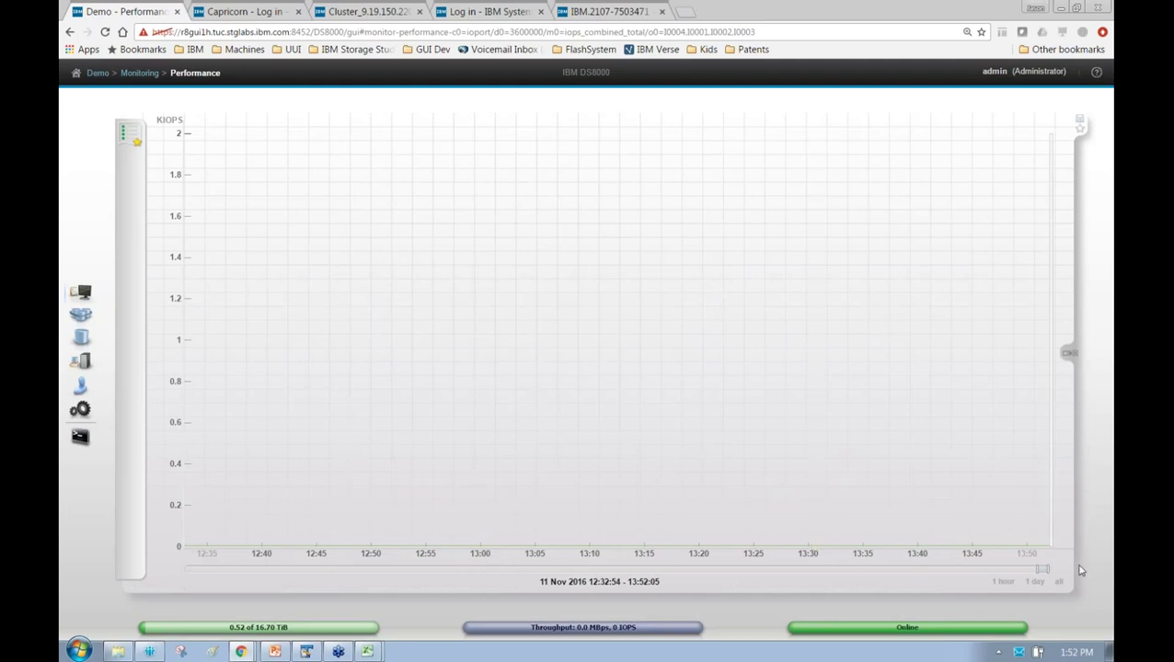
click(1058, 581)
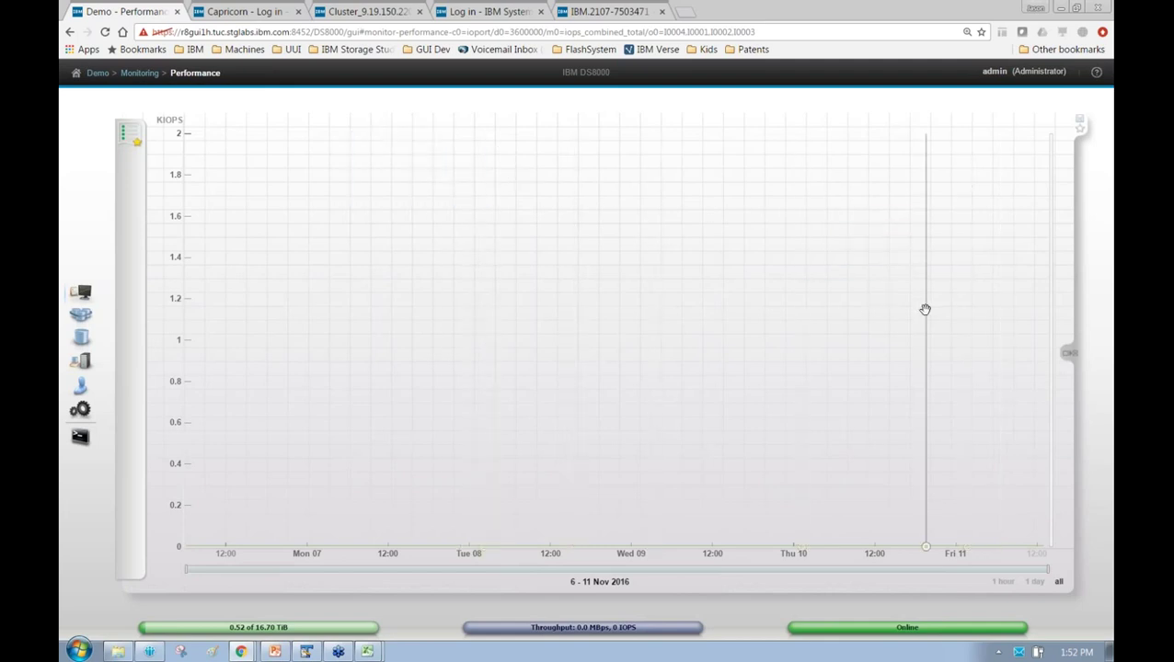
Add a second chart showing Latency Average instead of IOPS Total for the ports
click(1069, 353)
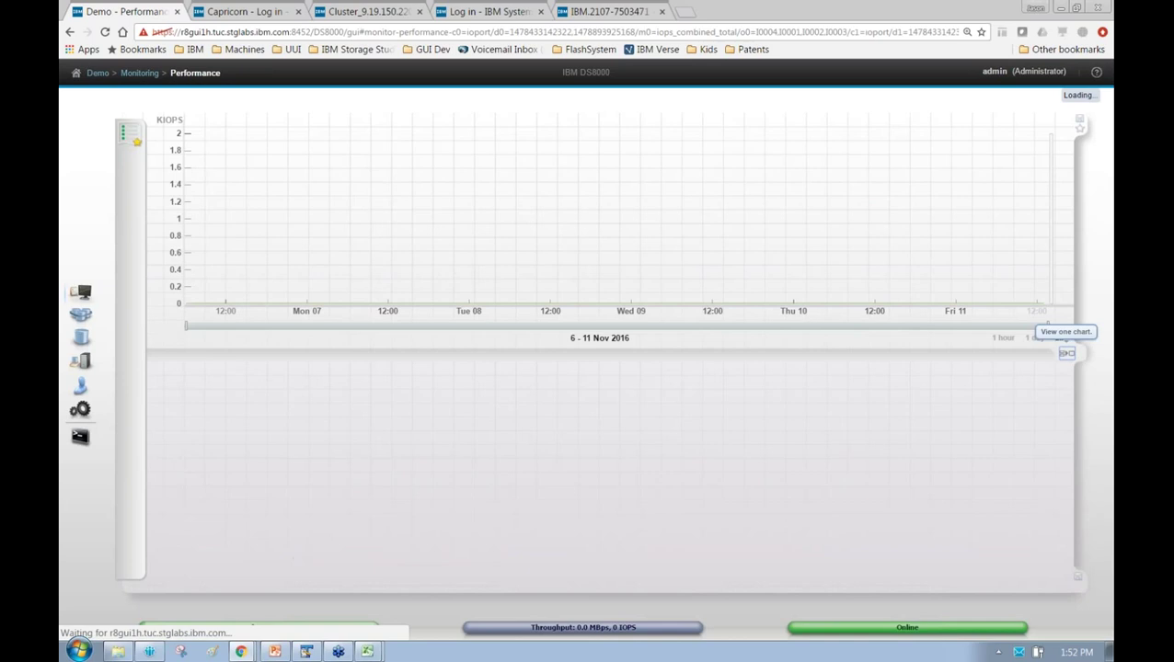
click(135, 358)
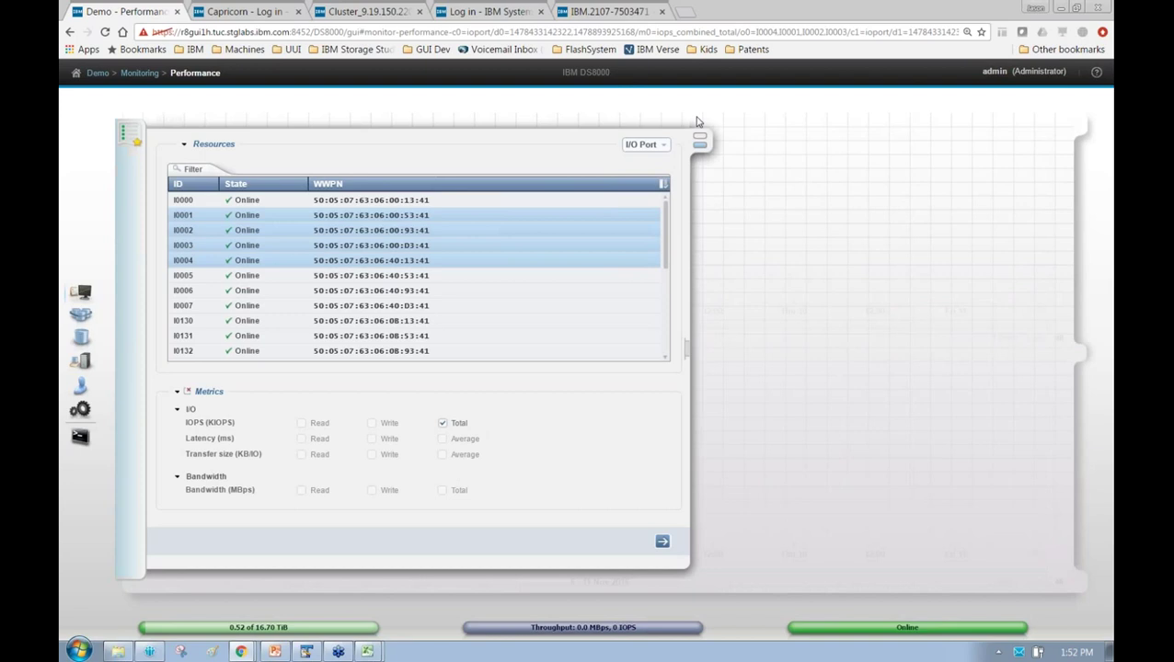
click(444, 423)
click(444, 439)
click(661, 542)
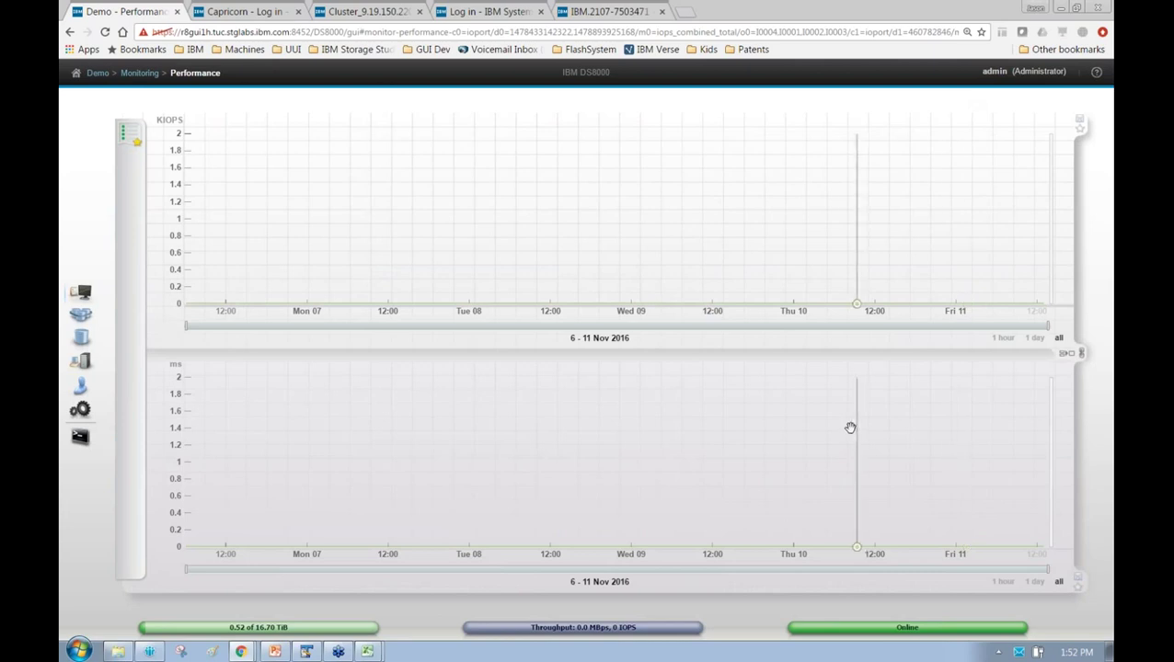
Return to the Monitoring System overview
mouse_move(849, 419)
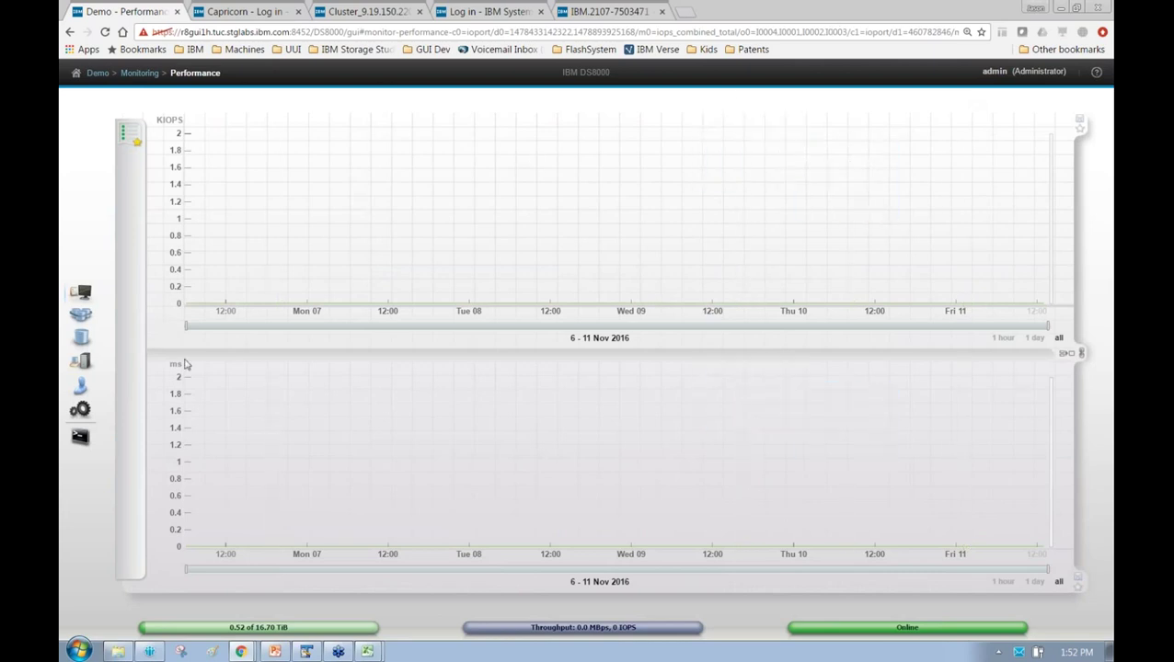
mouse_move(277, 208)
click(80, 292)
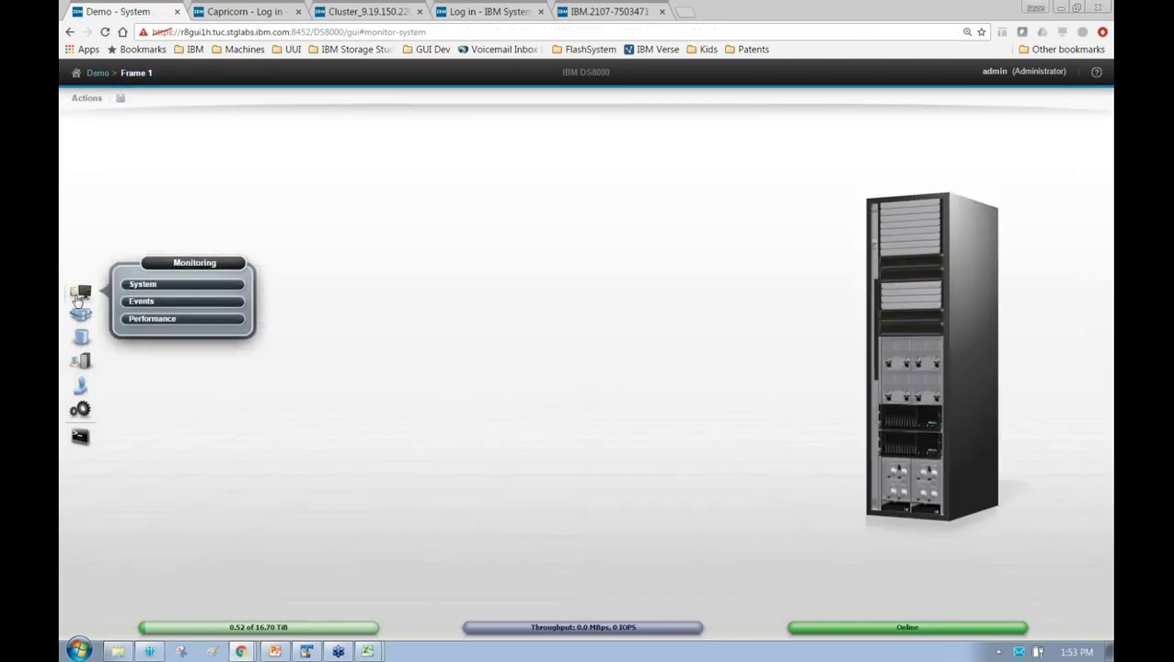
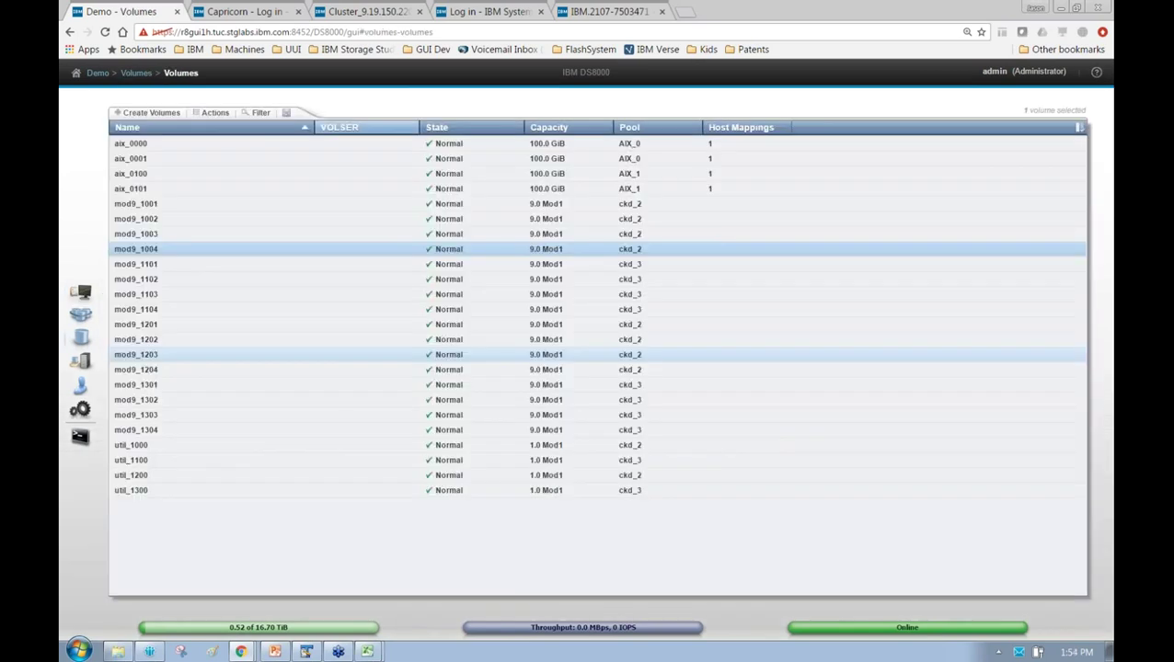
Reset the Volumes table to its default columns and test selecting aix and mod9 volumes
right_click(387, 132)
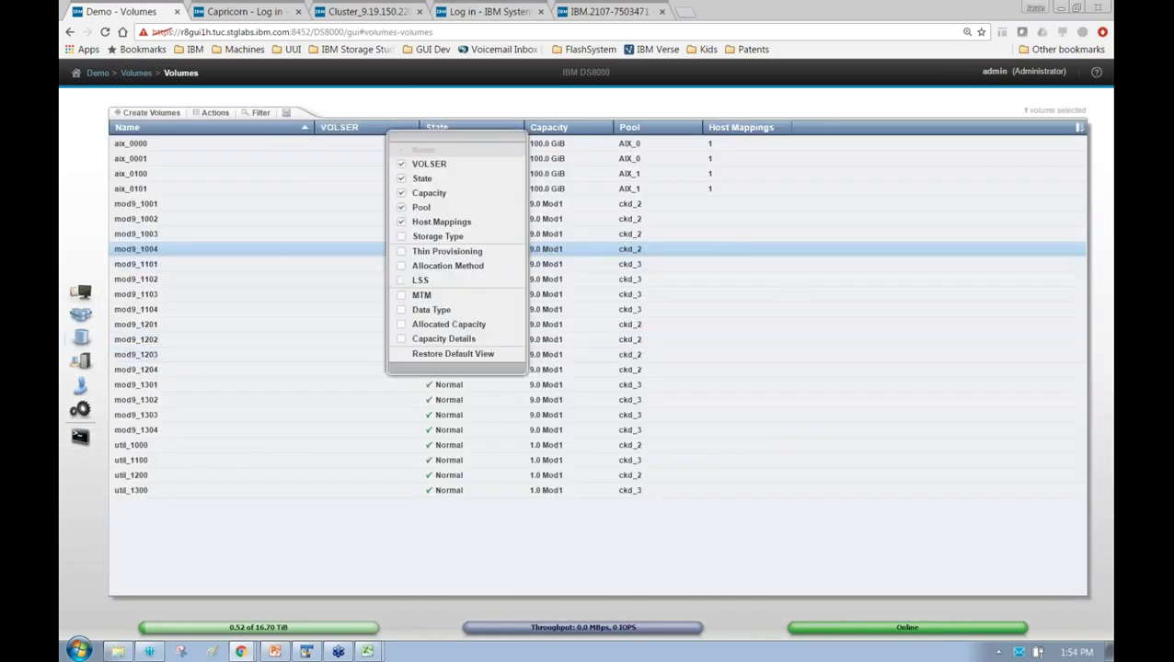
click(452, 353)
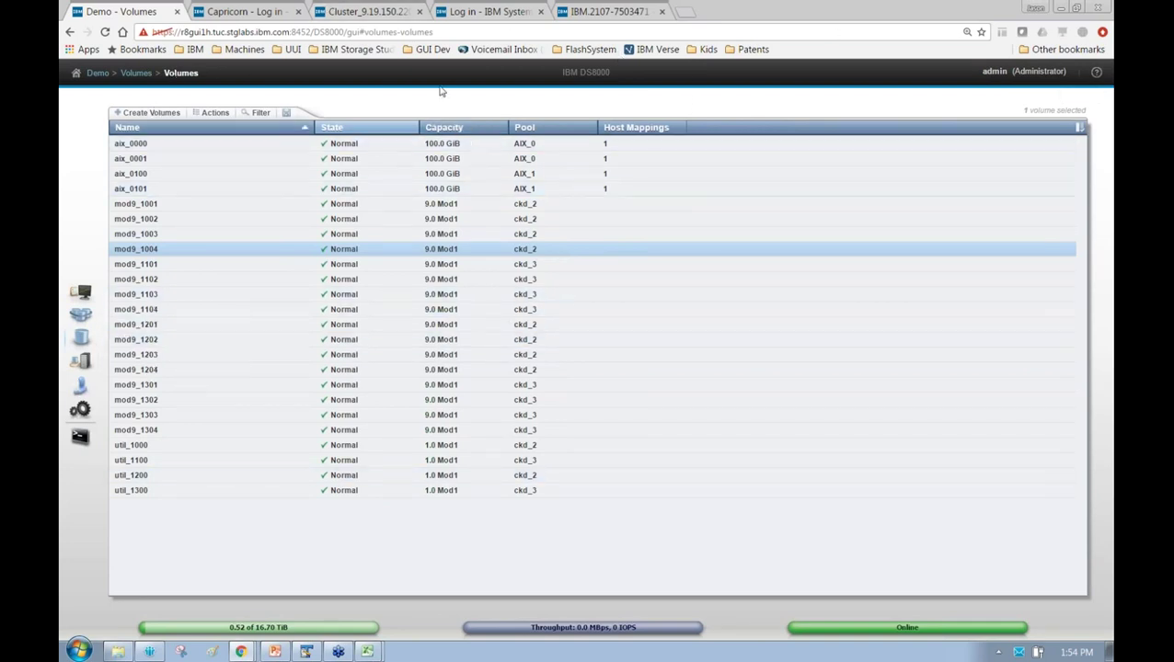
click(276, 144)
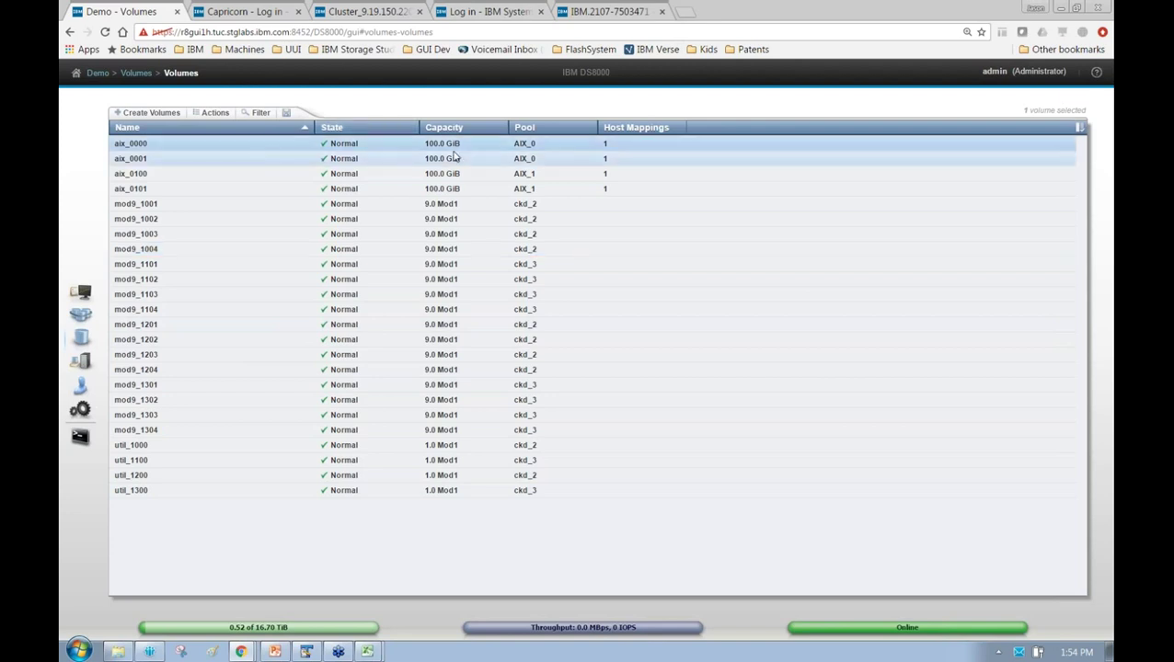
shift+click(461, 189)
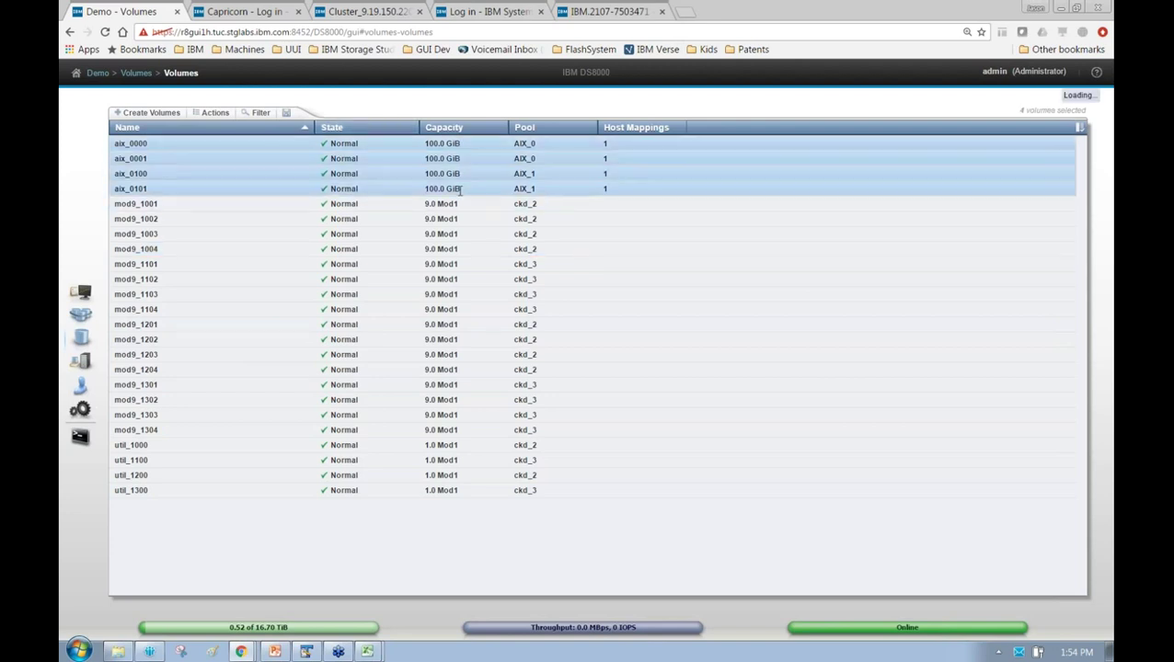
click(468, 212)
shift+click(500, 492)
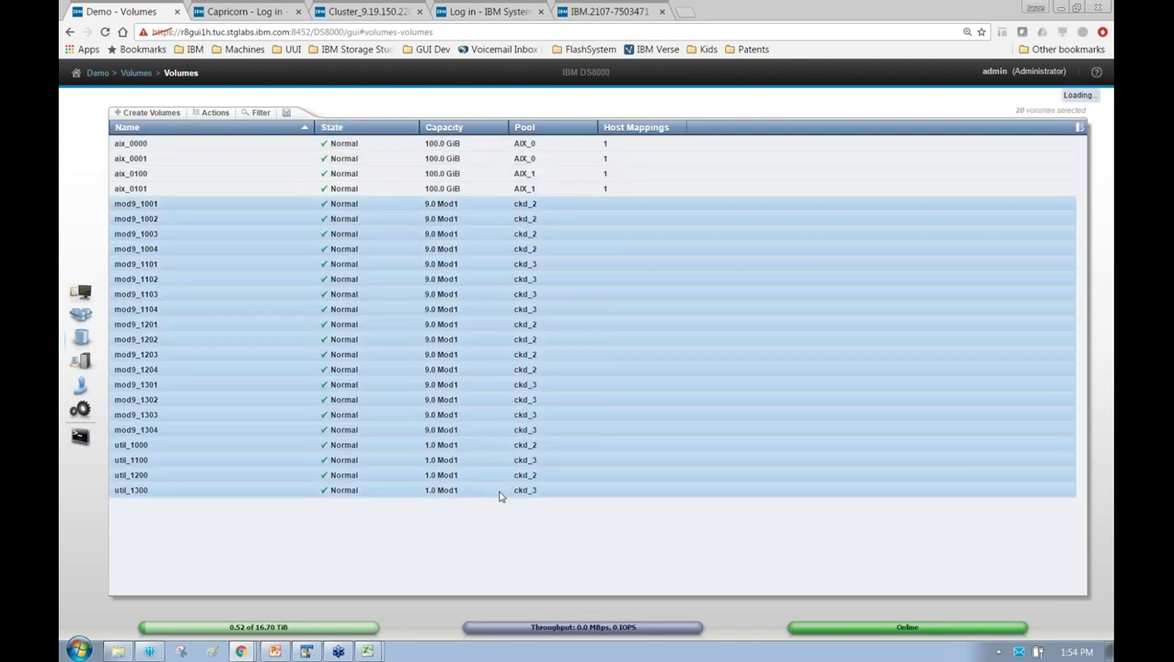
click(450, 278)
Add the VOLSER column to the Volumes table
right_click(377, 130)
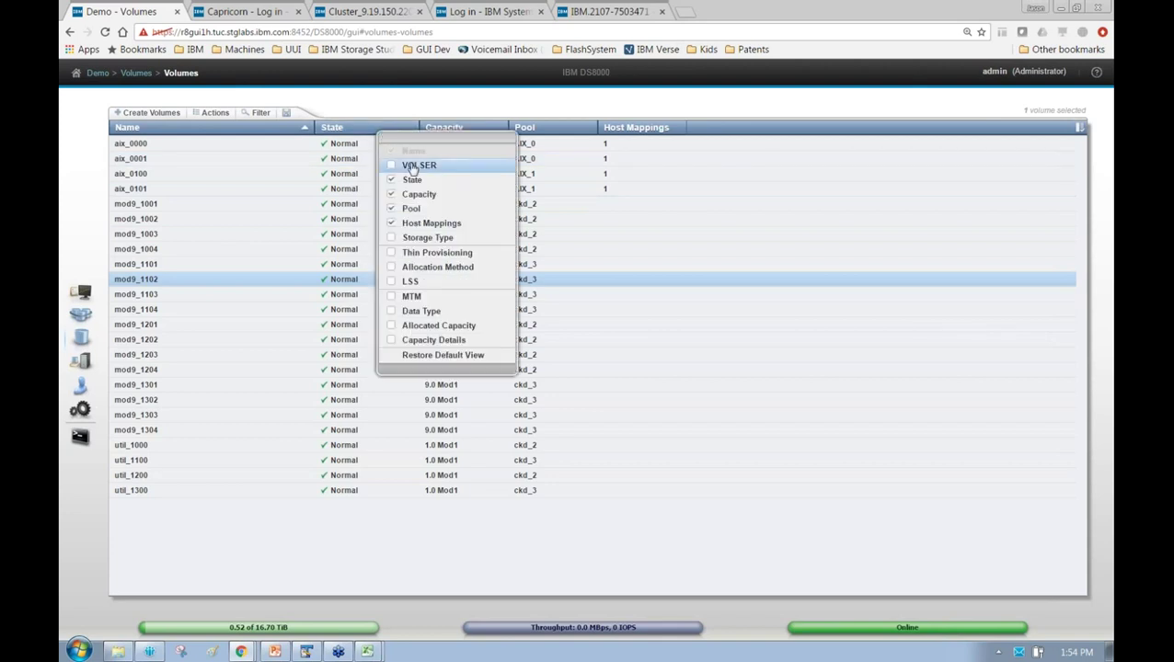
click(400, 127)
right_click(398, 124)
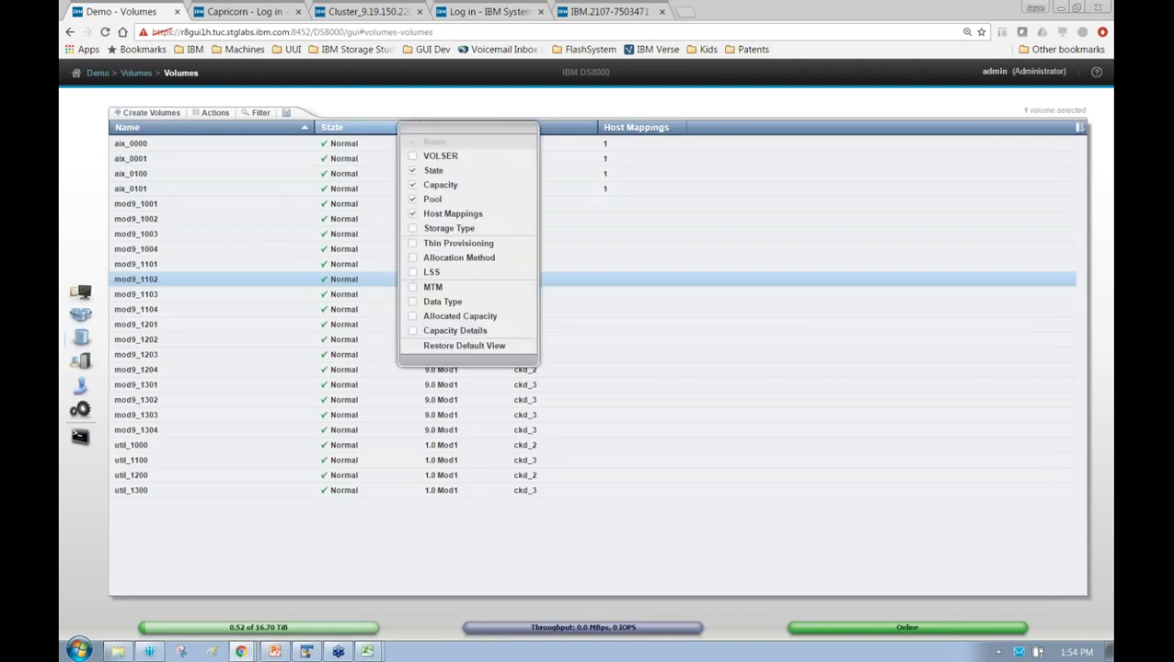
click(431, 160)
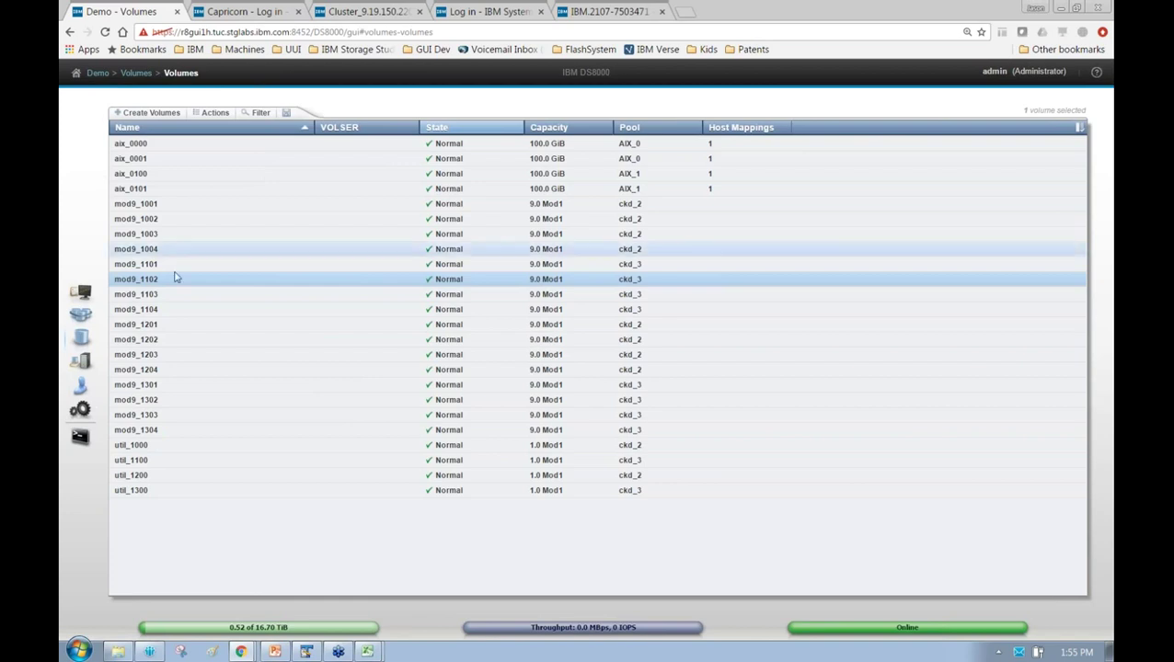
Rename util_1000 through util_1300 with the prefix othervol instead of util
click(153, 202)
click(138, 446)
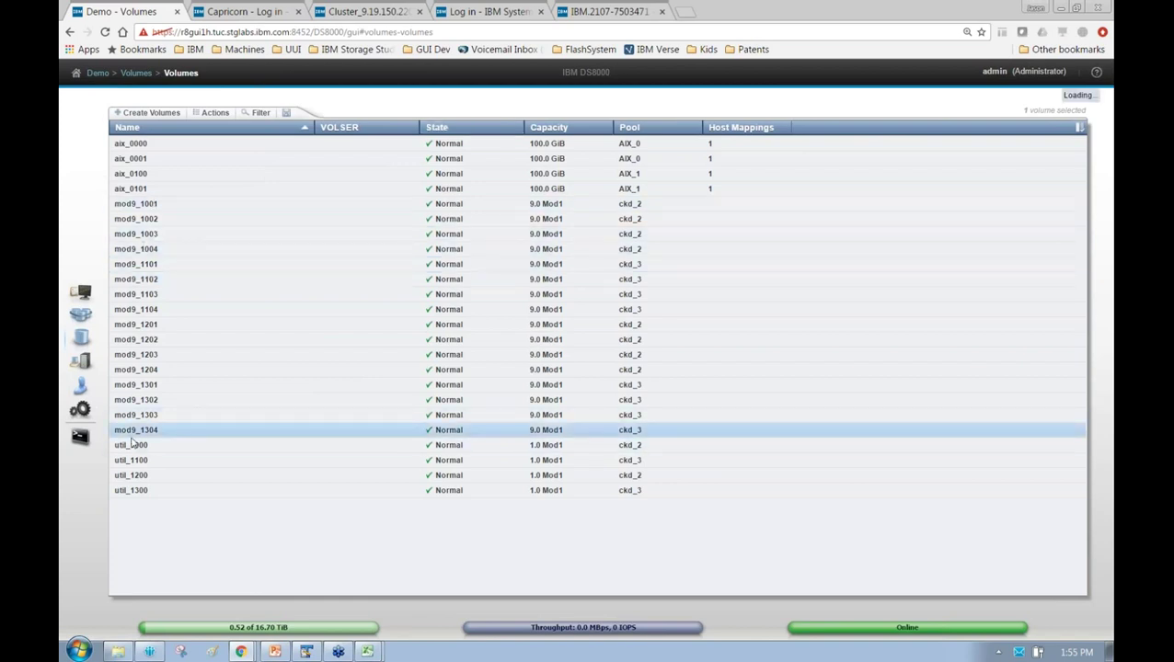
shift+click(136, 490)
right_click(137, 491)
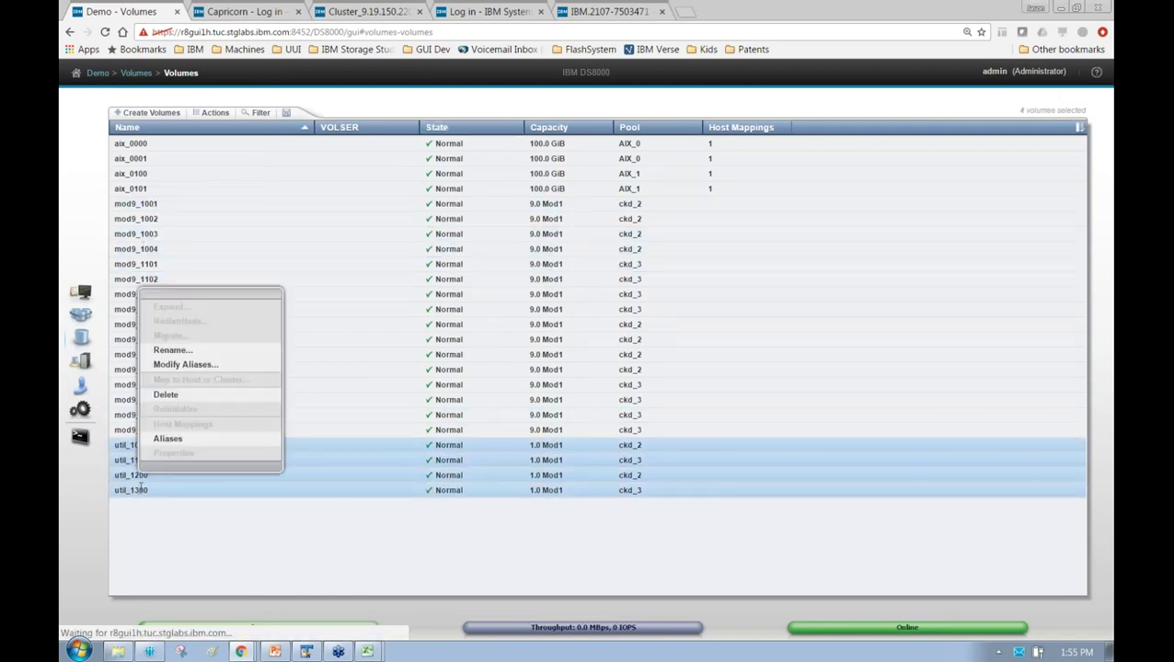
click(207, 354)
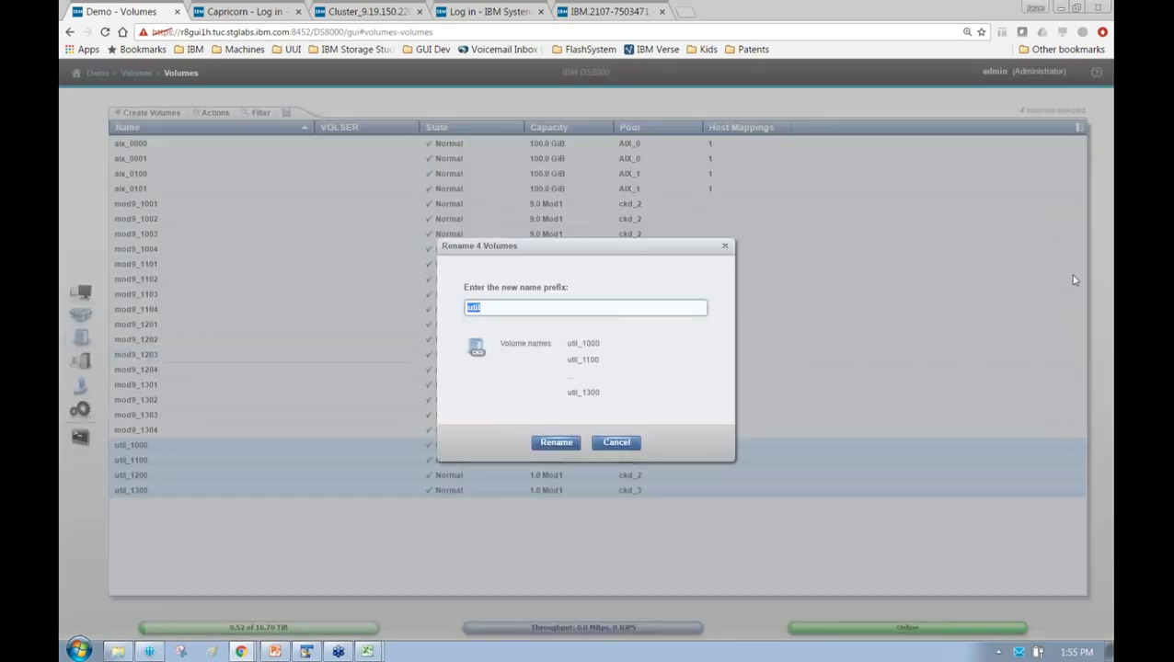
text(volume)
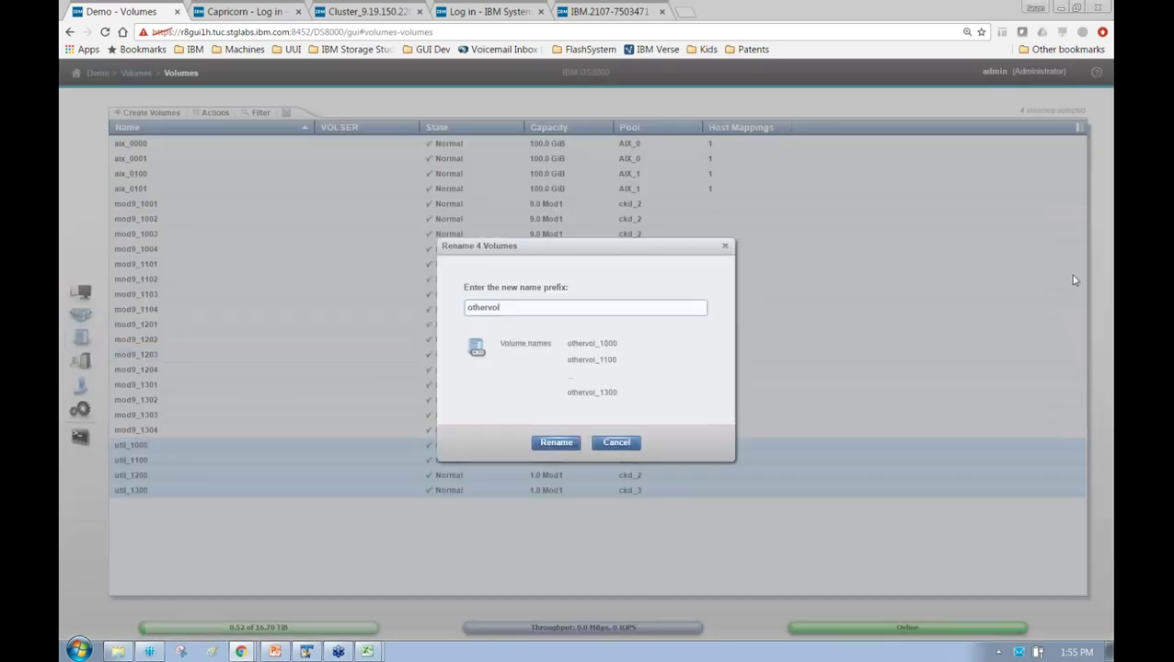
key(Return)
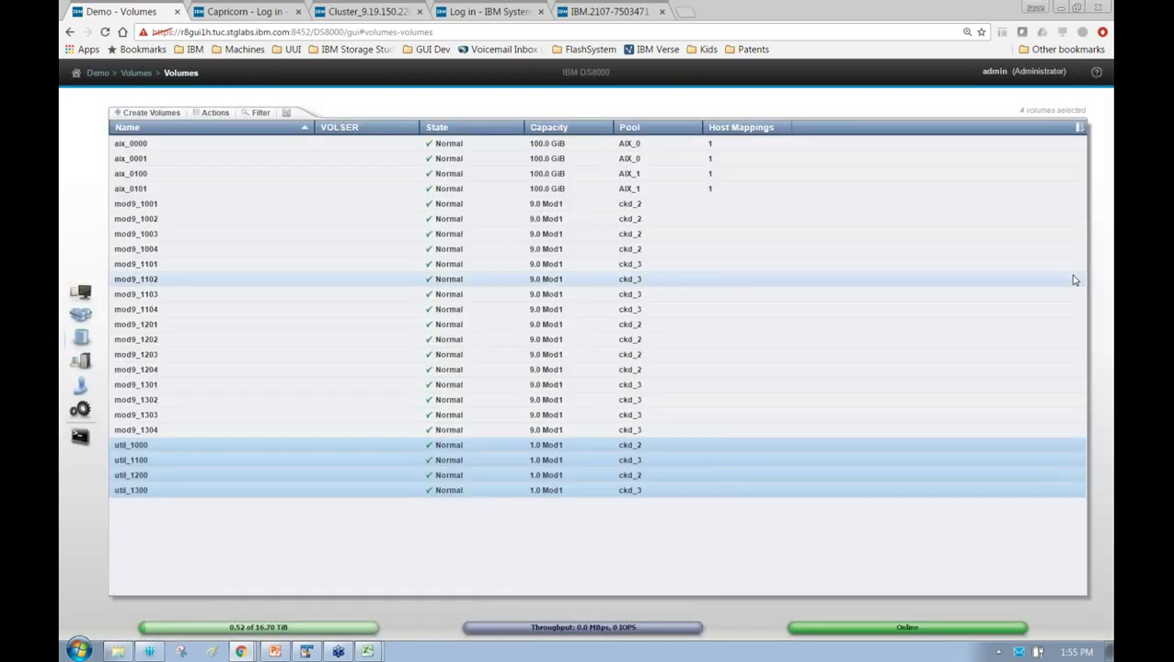